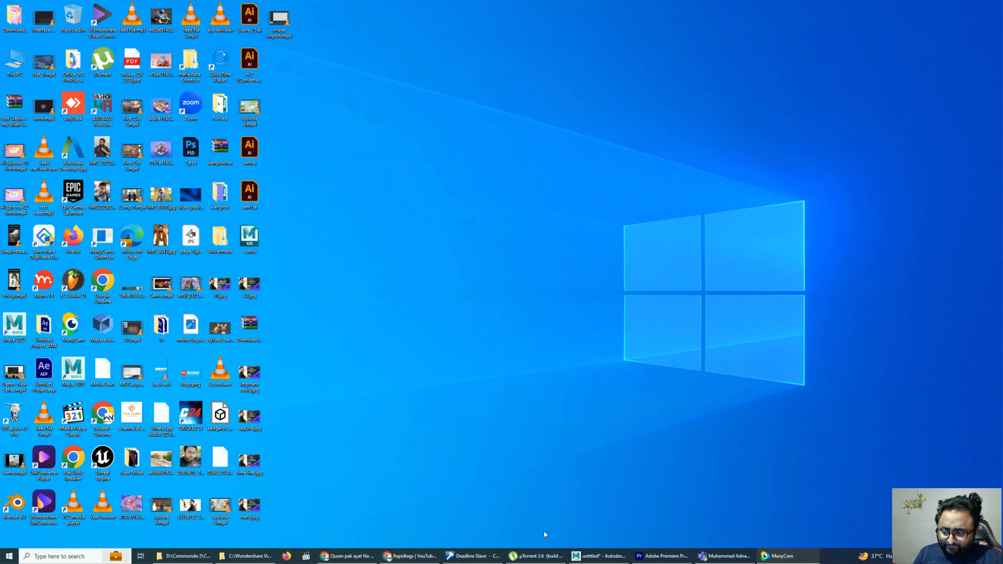
# Switch to Maya and minimize the Reference Editor so the referenced character is unobstructed
pyautogui.click(574, 556)
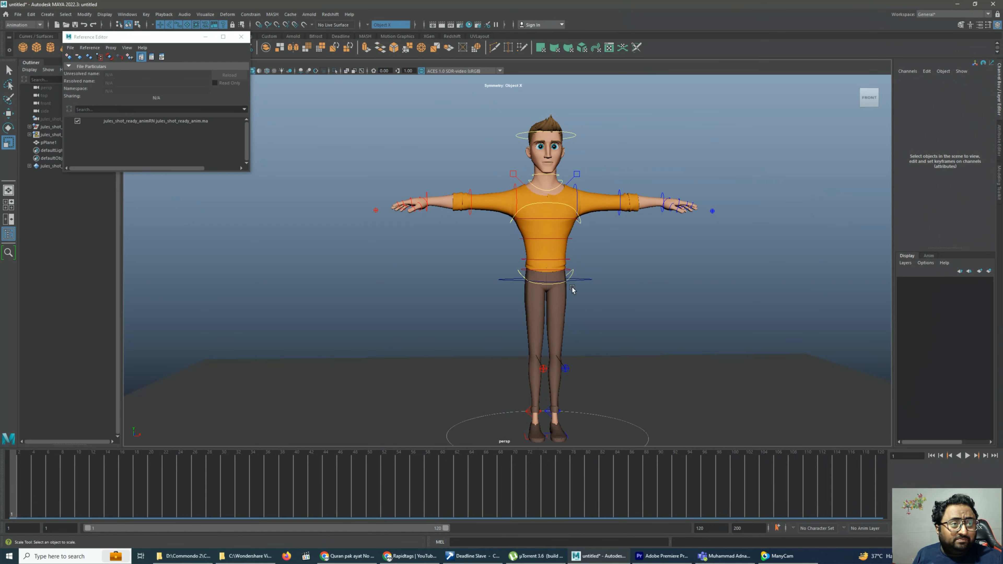
pyautogui.click(206, 37)
pyautogui.keyDown('alt'); pyautogui.moveTo(572, 228); pyautogui.dragTo(591, 261); pyautogui.keyUp('alt')
pyautogui.keyDown('alt'); pyautogui.moveTo(591, 260); pyautogui.dragTo(568, 232, button='middle'); pyautogui.keyUp('alt')
pyautogui.keyDown('alt'); pyautogui.moveTo(548, 239); pyautogui.dragTo(526, 257); pyautogui.keyUp('alt')
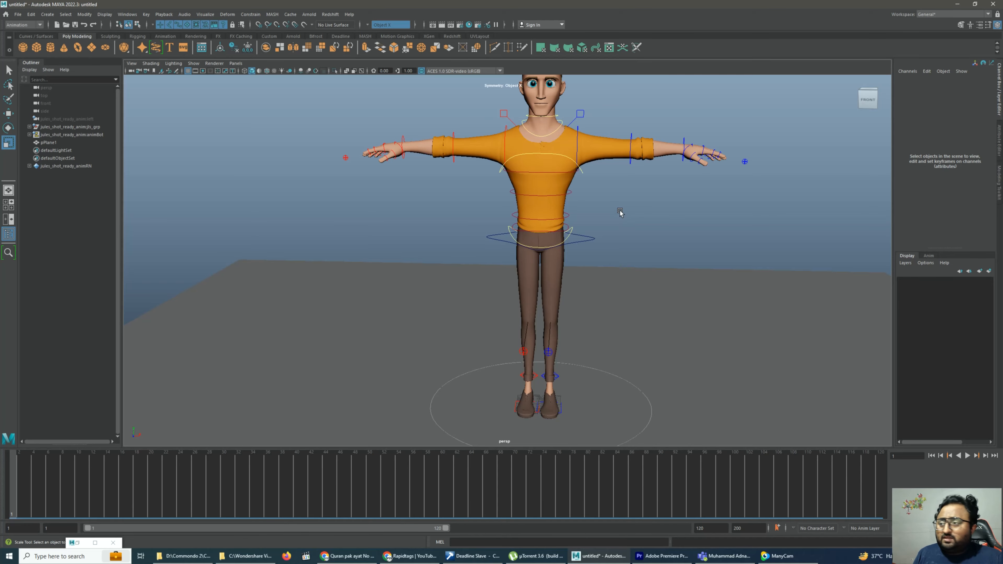
pyautogui.keyDown('alt'); pyautogui.moveTo(620, 210); pyautogui.dragTo(555, 247); pyautogui.keyUp('alt')
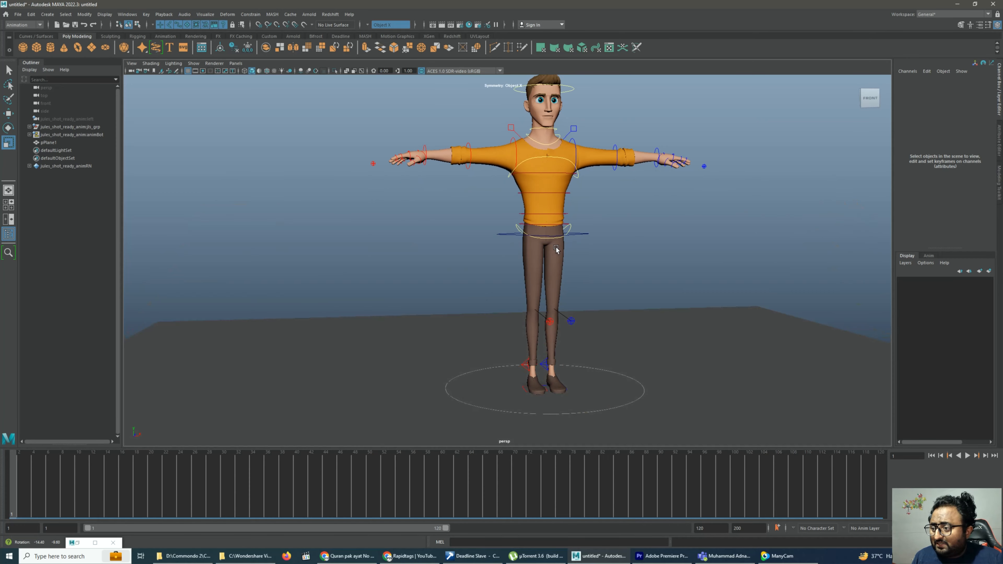
# Create a polygon cylinder and scale it to about 7.07 in X and Z and 59.8 in Y
pyautogui.click(46, 49)
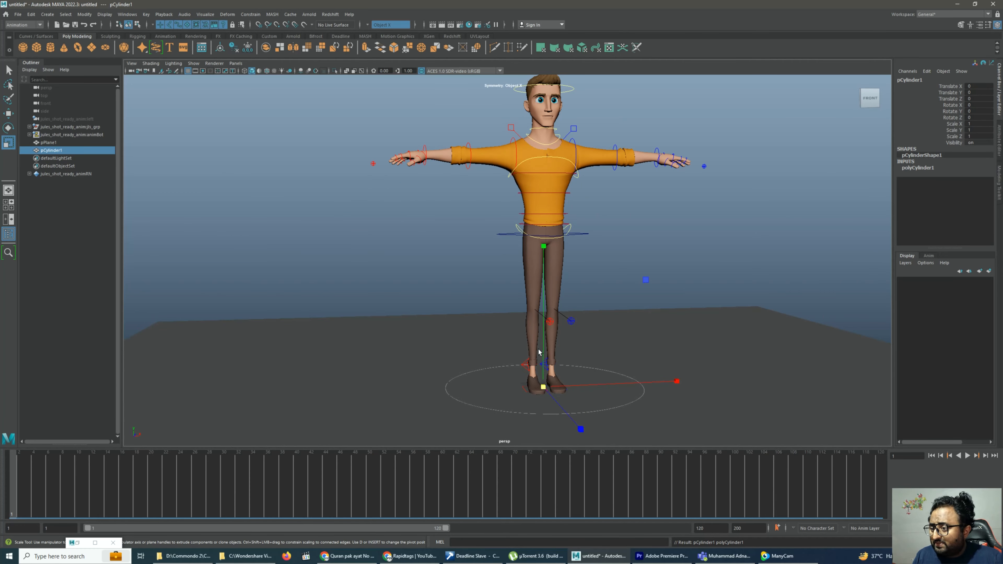
pyautogui.moveTo(543, 387); pyautogui.dragTo(564, 398)
pyautogui.moveTo(543, 349); pyautogui.dragTo(614, 1)
pyautogui.moveTo(544, 246); pyautogui.dragTo(544, 75)
# Move the cylinder beside the character to about X -50.9 and raise it to about Y 66.7
pyautogui.press('w')
pyautogui.moveTo(663, 383); pyautogui.dragTo(579, 382)
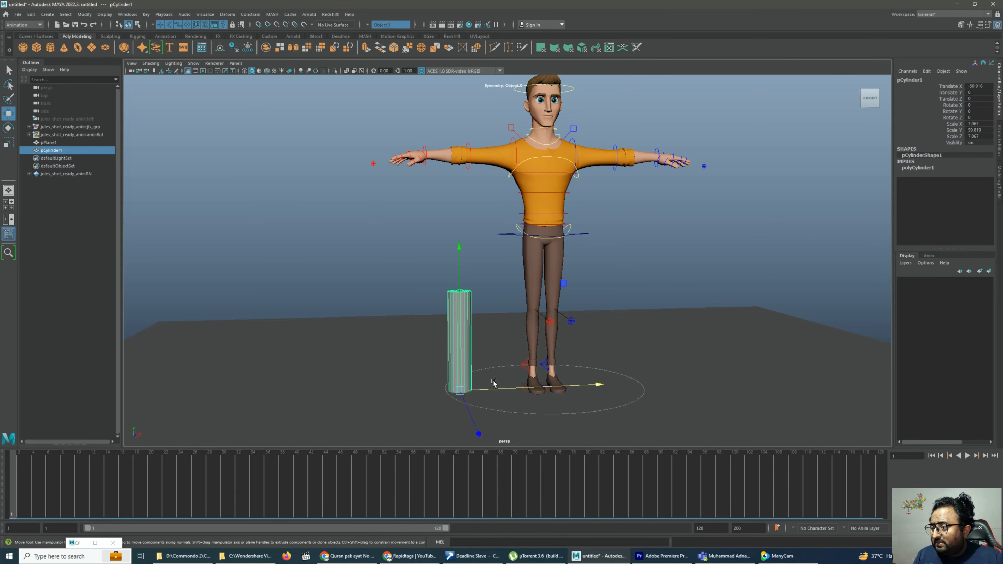
pyautogui.press('space')
pyautogui.press('space')
pyautogui.scroll(-5, 427, 365)
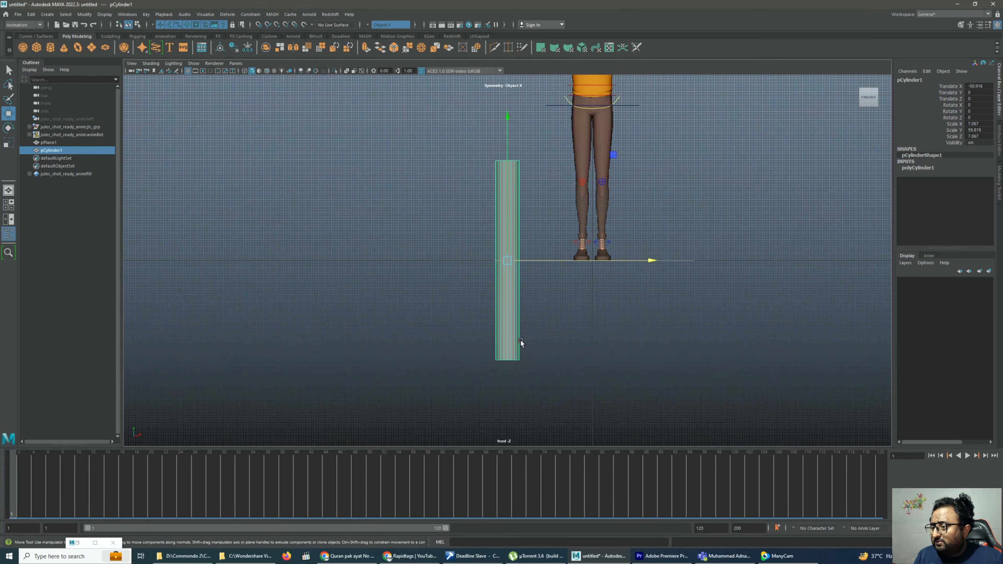
pyautogui.moveTo(505, 146); pyautogui.dragTo(506, 69)
pyautogui.keyDown('alt'); pyautogui.moveTo(534, 249); pyautogui.dragTo(558, 314, button='middle'); pyautogui.keyUp('alt')
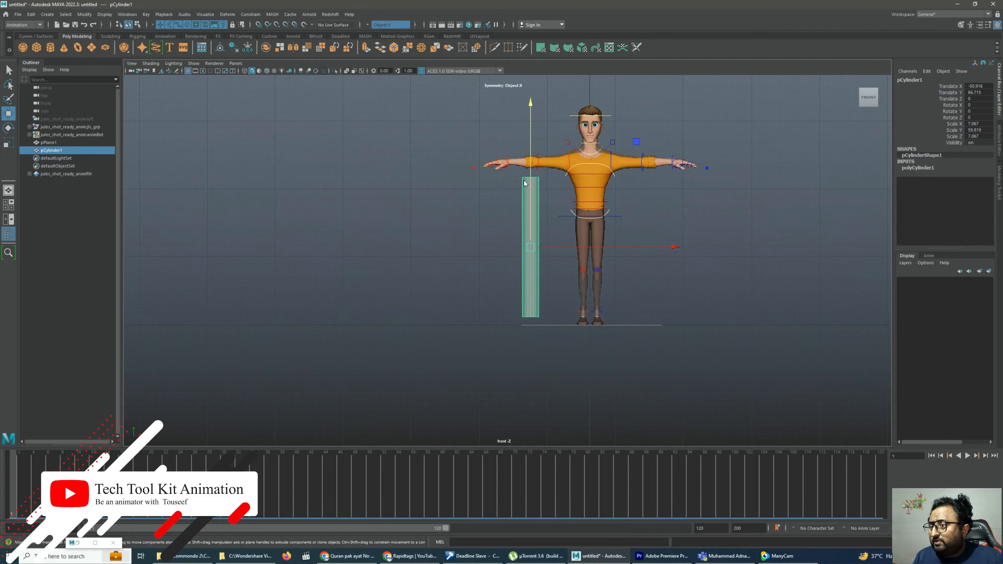
# Scale the cylinder down into a thin pole, about 1.76 in X and Z
pyautogui.moveTo(525, 180); pyautogui.dragTo(480, 180, button='right')
pyautogui.moveTo(554, 192); pyautogui.dragTo(522, 34)
pyautogui.scroll(-1, 550, 218)
pyautogui.keyDown('alt'); pyautogui.moveTo(549, 219); pyautogui.dragTo(559, 295, button='middle'); pyautogui.keyUp('alt')
pyautogui.moveTo(533, 231); pyautogui.dragTo(537, 222, button='right')
pyautogui.click(540, 275)
pyautogui.moveTo(540, 275); pyautogui.dragTo(555, 259, button='right')
pyautogui.click(528, 187)
pyautogui.click(537, 215)
pyautogui.press('r')
pyautogui.moveTo(537, 327); pyautogui.dragTo(406, 308)
pyautogui.moveTo(537, 186); pyautogui.dragTo(586, 3)
# Lengthen the pole by moving its top vertices up well above the character's head, then deselect it
pyautogui.press('w')
pyautogui.moveTo(534, 259); pyautogui.dragTo(498, 257, button='right')
pyautogui.moveTo(486, 216); pyautogui.dragTo(567, 241)
pyautogui.moveTo(535, 198); pyautogui.dragTo(551, 97)
pyautogui.moveTo(576, 272); pyautogui.dragTo(616, 255, button='right')
pyautogui.click(808, 159)
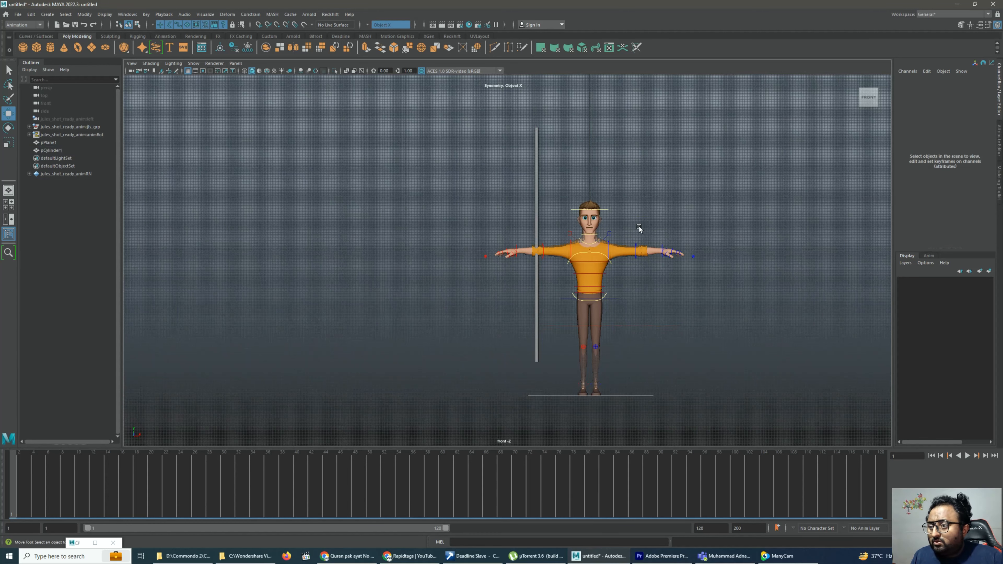
# Select the pole in the perspective view, center its pivot and freeze its transformations
pyautogui.press('space')
pyautogui.press('space')
pyautogui.keyDown('alt'); pyautogui.moveTo(656, 222); pyautogui.dragTo(694, 226); pyautogui.keyUp('alt')
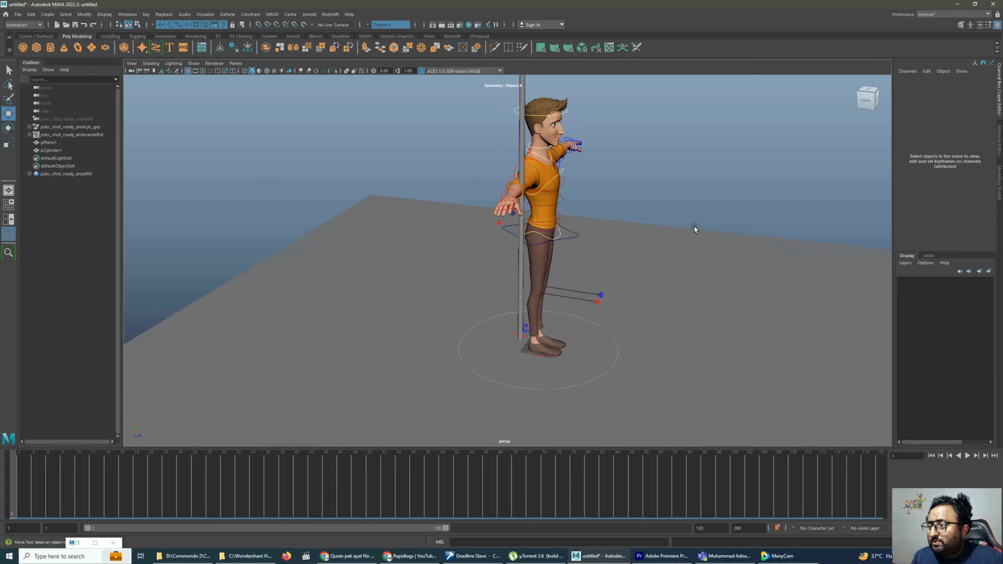
pyautogui.click(518, 134)
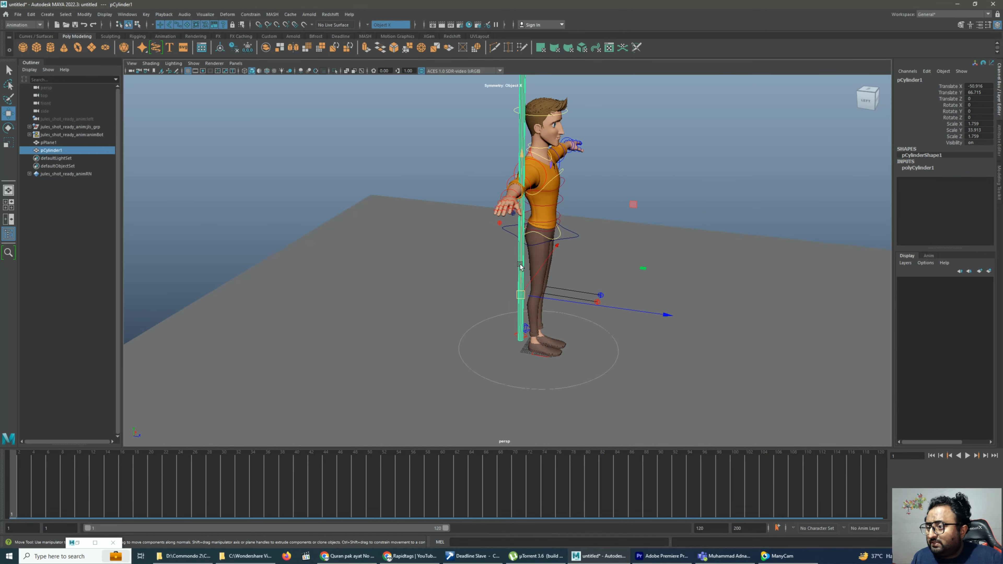
pyautogui.keyDown('alt'); pyautogui.moveTo(592, 286); pyautogui.dragTo(537, 275); pyautogui.keyUp('alt')
pyautogui.keyDown('alt'); pyautogui.moveTo(536, 273); pyautogui.dragTo(574, 387, button='middle'); pyautogui.keyUp('alt')
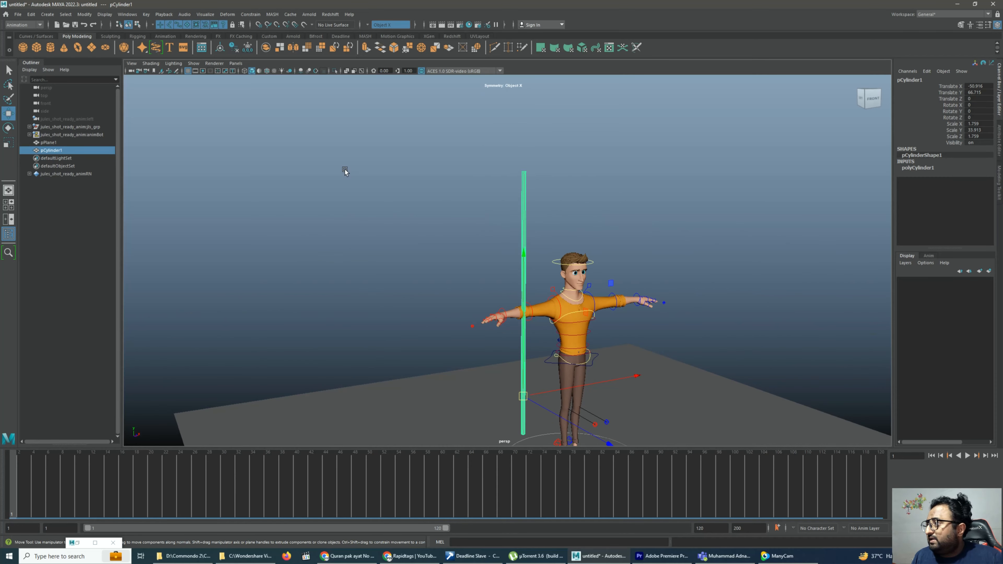
pyautogui.keyDown('alt'); pyautogui.moveTo(422, 215); pyautogui.dragTo(423, 201, button='middle'); pyautogui.keyUp('alt')
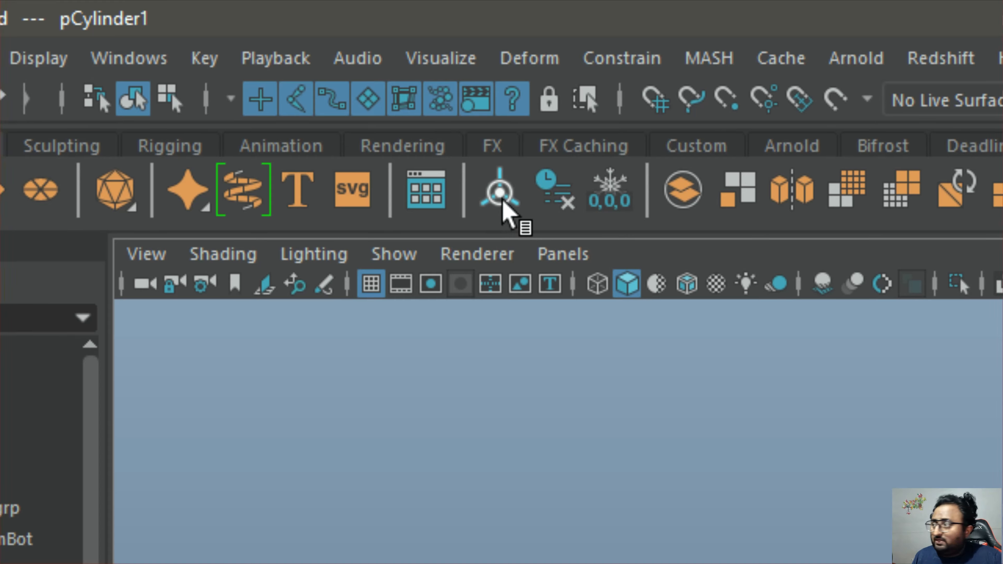
pyautogui.click(502, 205)
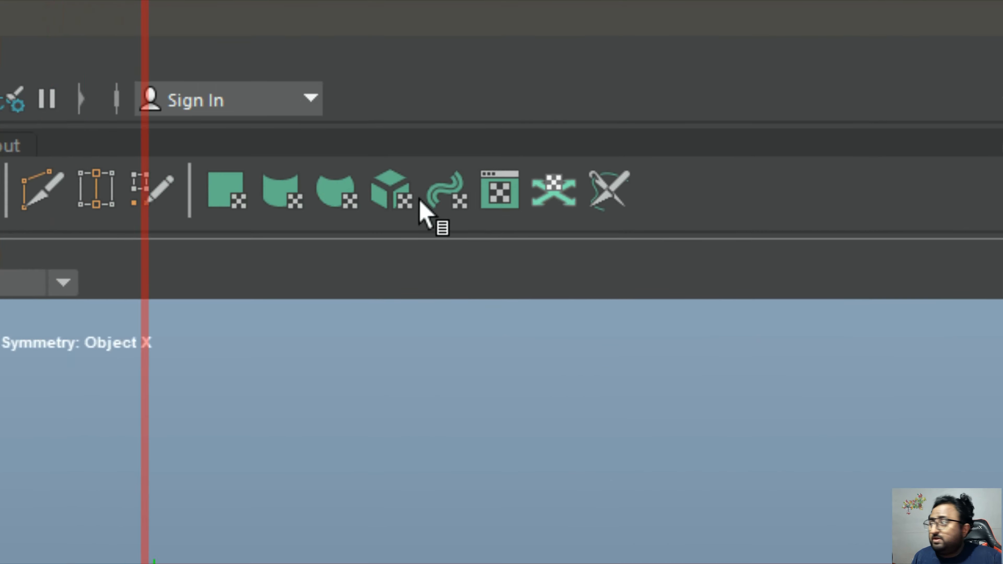
pyautogui.click(459, 191)
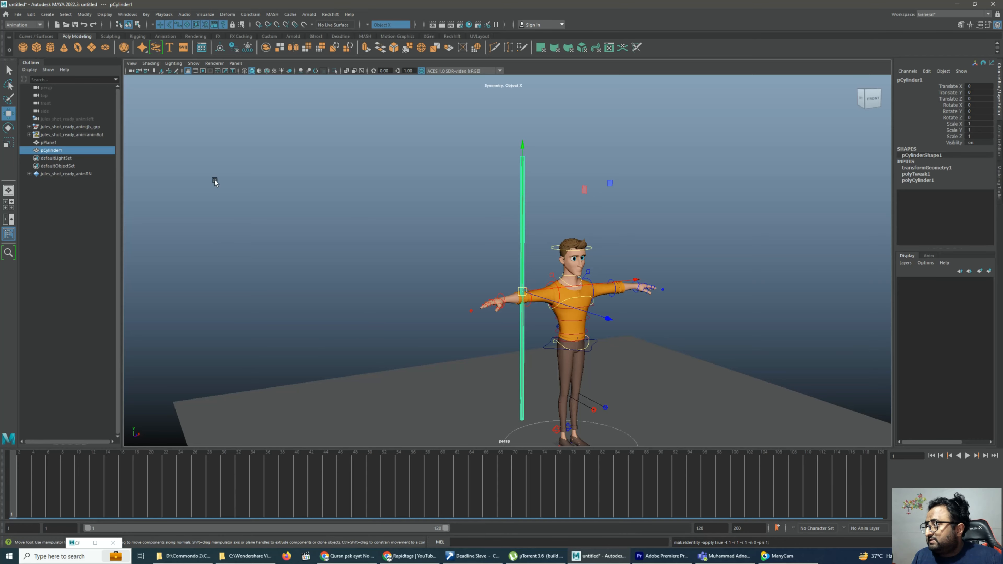
# Rename the cylinder object to Prop in the Outliner
pyautogui.keyDown('alt'); pyautogui.moveTo(434, 251); pyautogui.dragTo(490, 306); pyautogui.keyUp('alt')
pyautogui.keyDown('alt'); pyautogui.moveTo(490, 306); pyautogui.dragTo(499, 261, button='middle'); pyautogui.keyUp('alt')
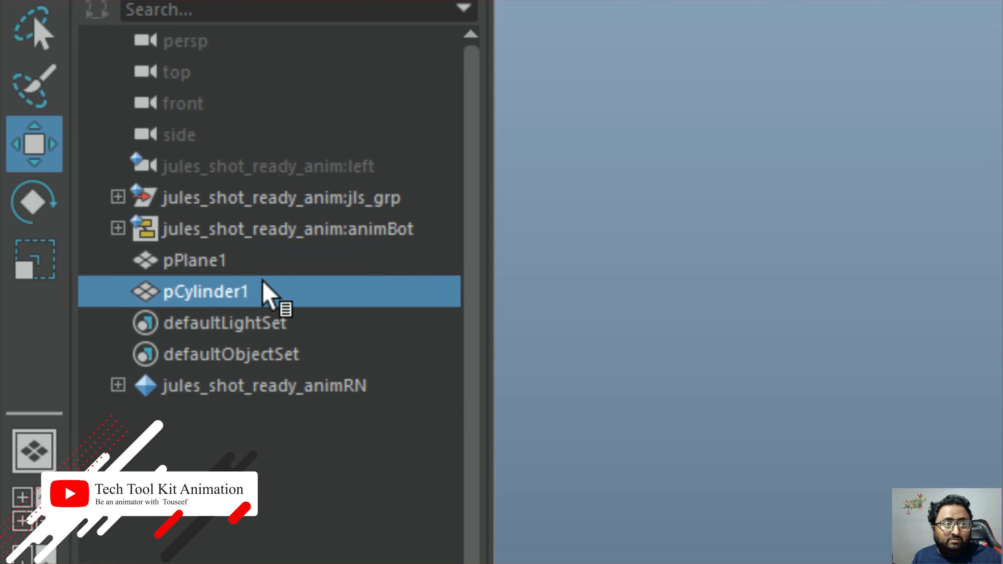
pyautogui.doubleClick(301, 290)
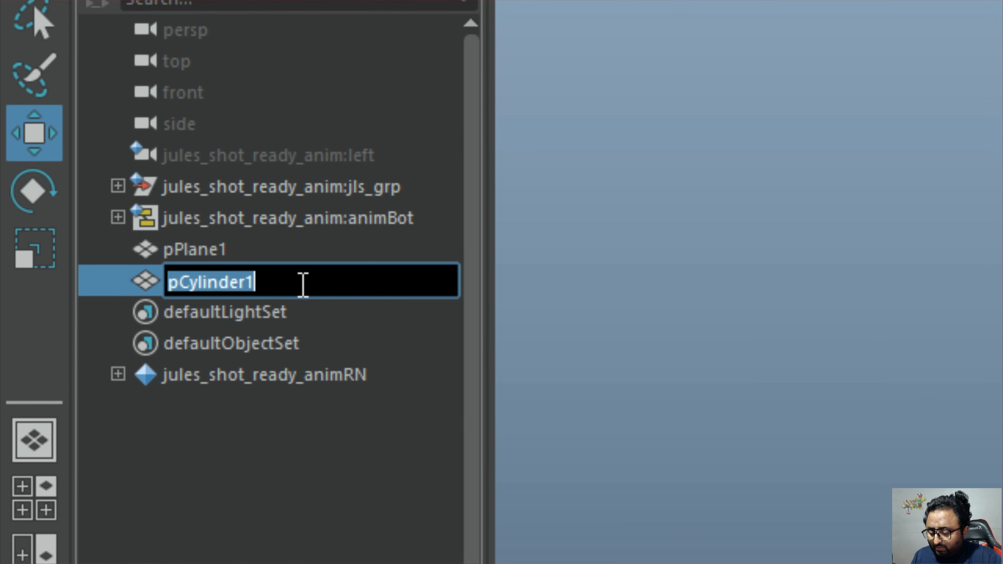
pyautogui.write('Prop+')
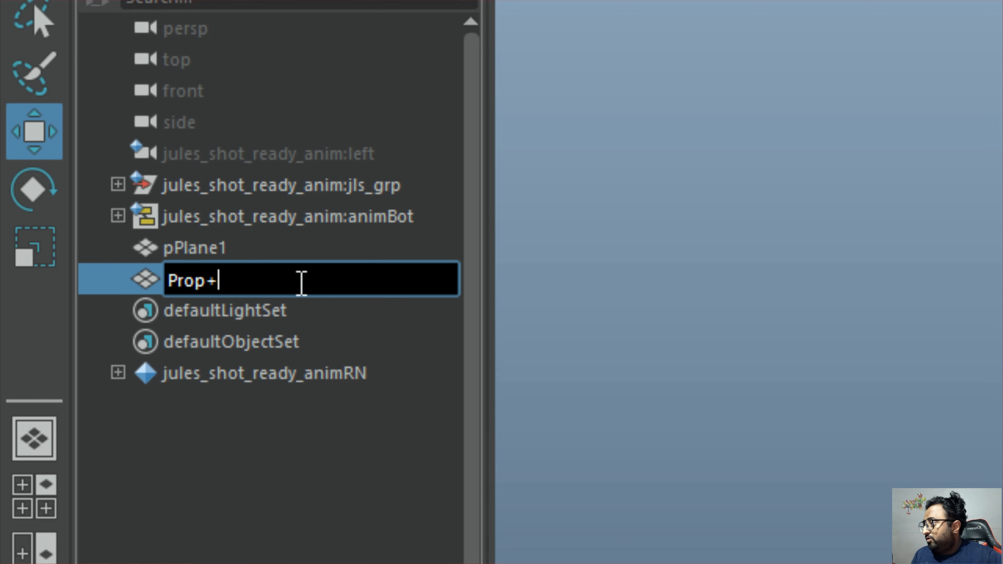
pyautogui.press('BackSpace')
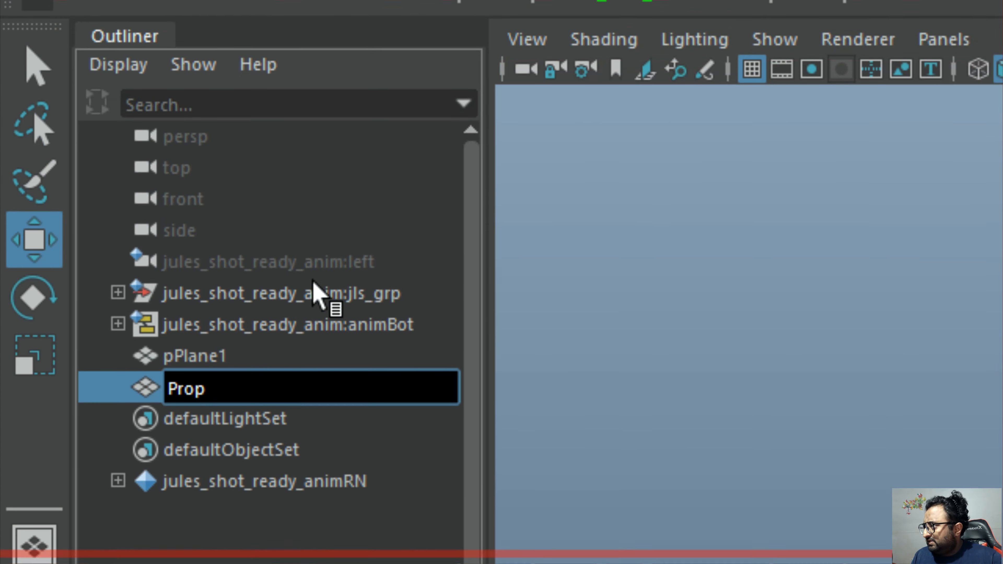
pyautogui.click(289, 249)
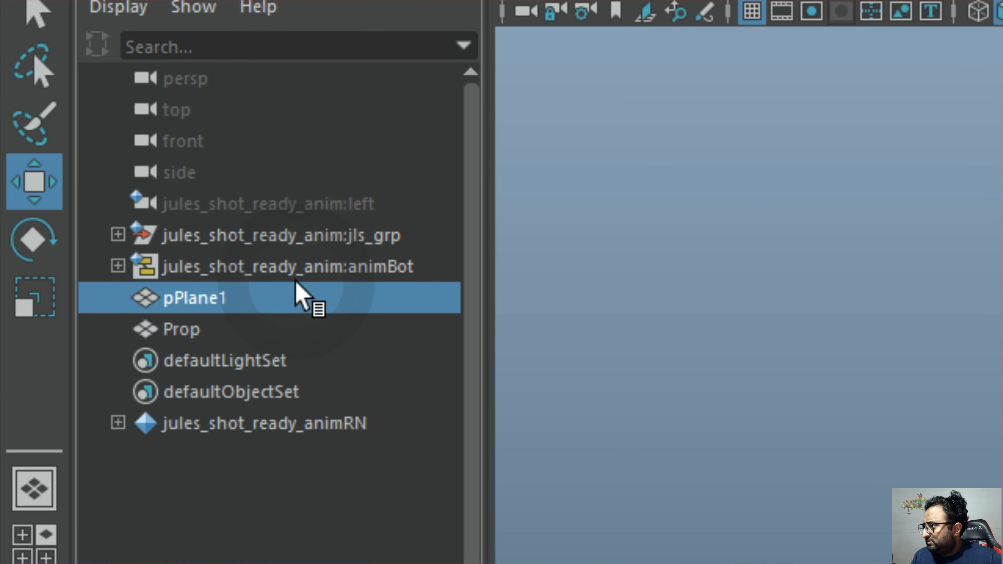
pyautogui.click(275, 292)
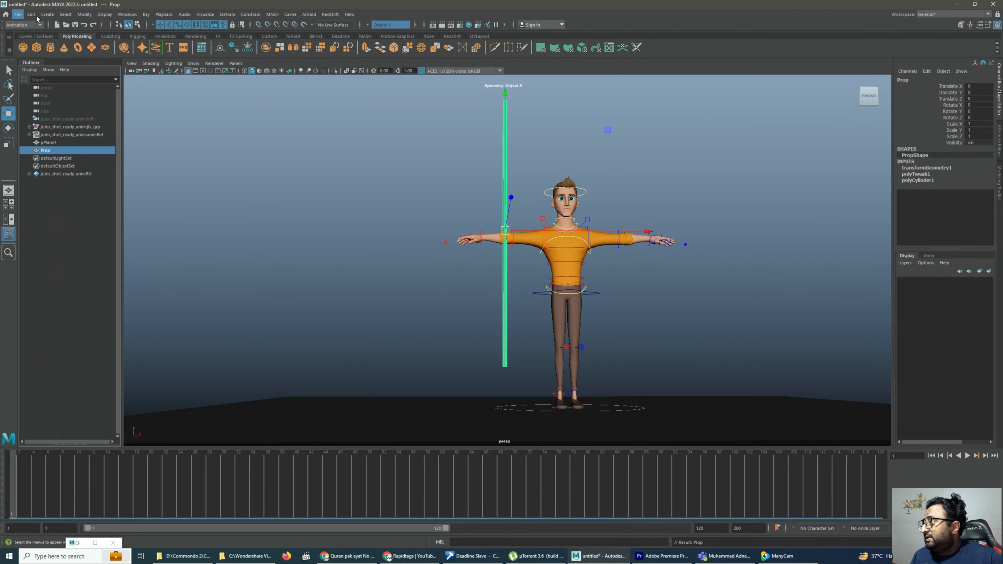
# Create a locator at the scene origin
pyautogui.click(52, 14)
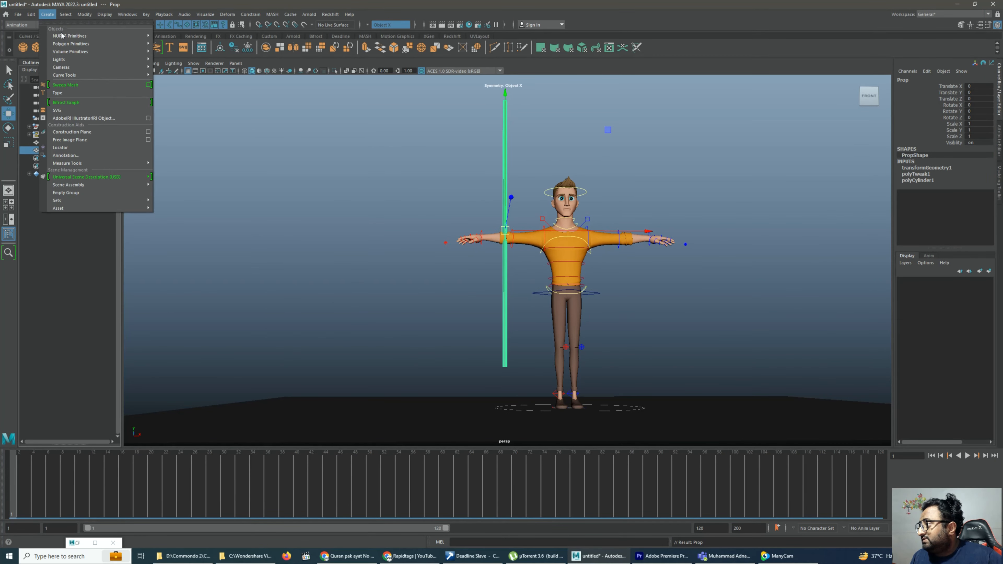
pyautogui.click(73, 148)
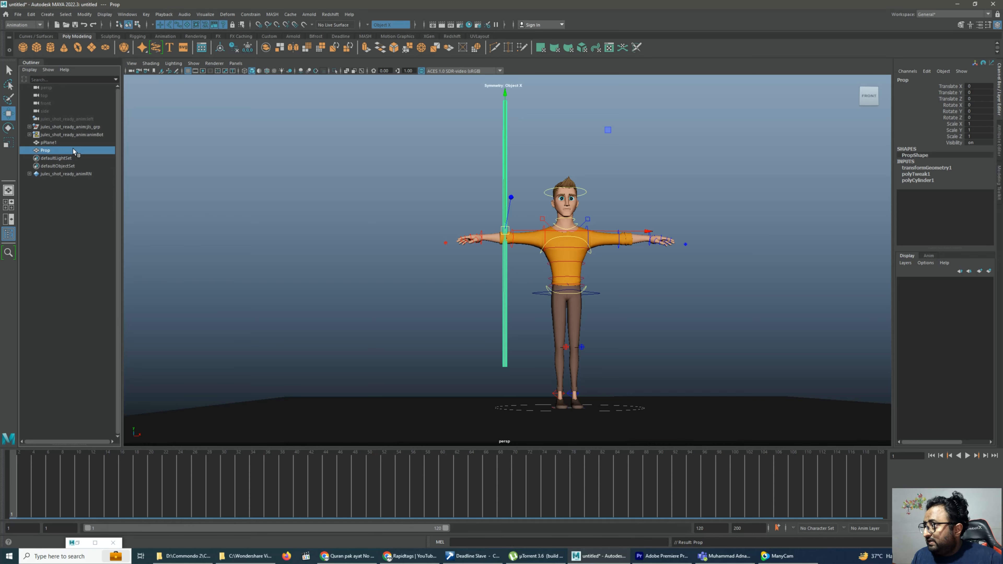
pyautogui.click(47, 15)
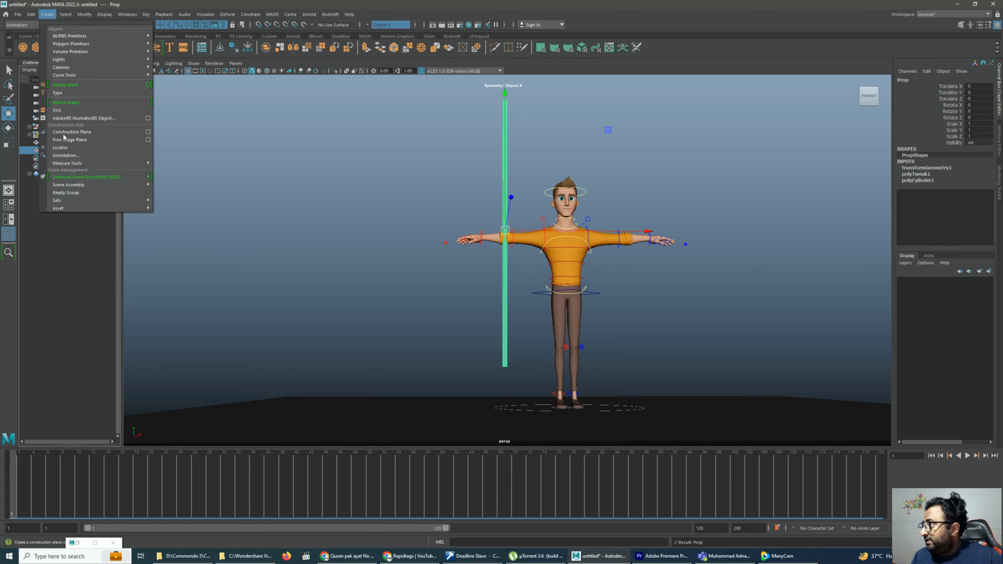
pyautogui.click(74, 149)
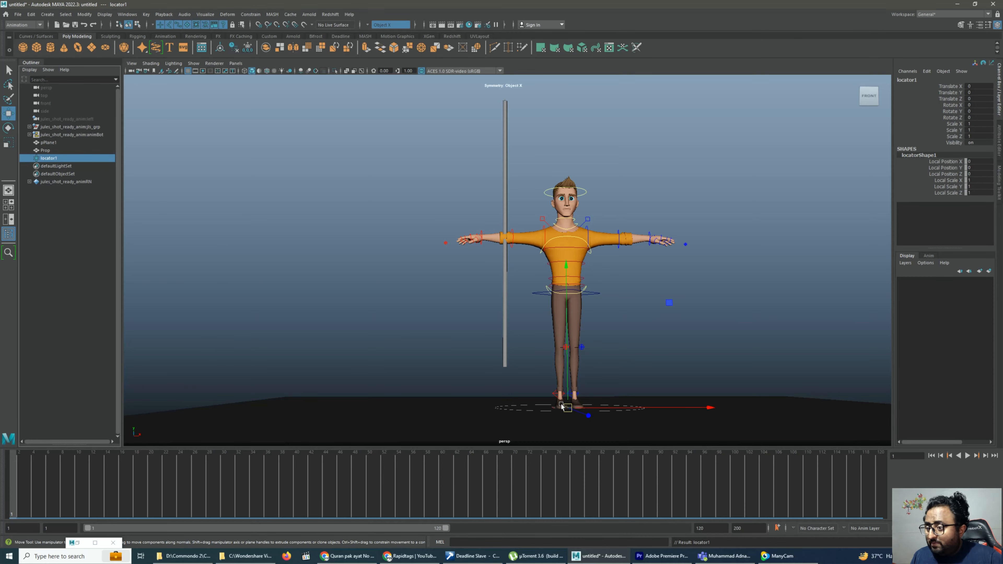
pyautogui.keyDown('alt'); pyautogui.moveTo(561, 405); pyautogui.dragTo(560, 417); pyautogui.keyUp('alt')
pyautogui.keyDown('alt'); pyautogui.moveTo(559, 417); pyautogui.dragTo(549, 371, button='middle'); pyautogui.keyUp('alt')
pyautogui.press('f')
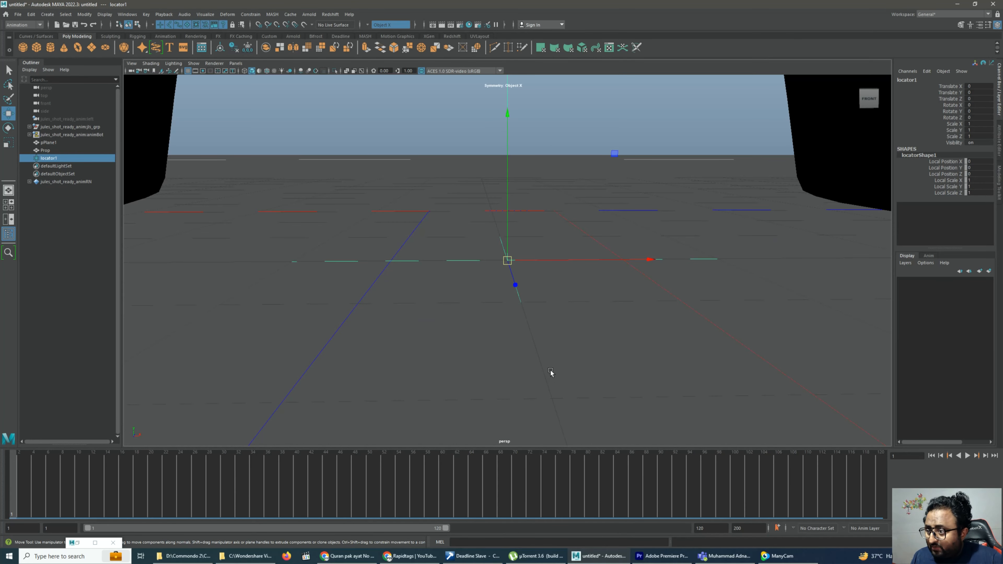
pyautogui.moveTo(509, 245); pyautogui.dragTo(509, 114)
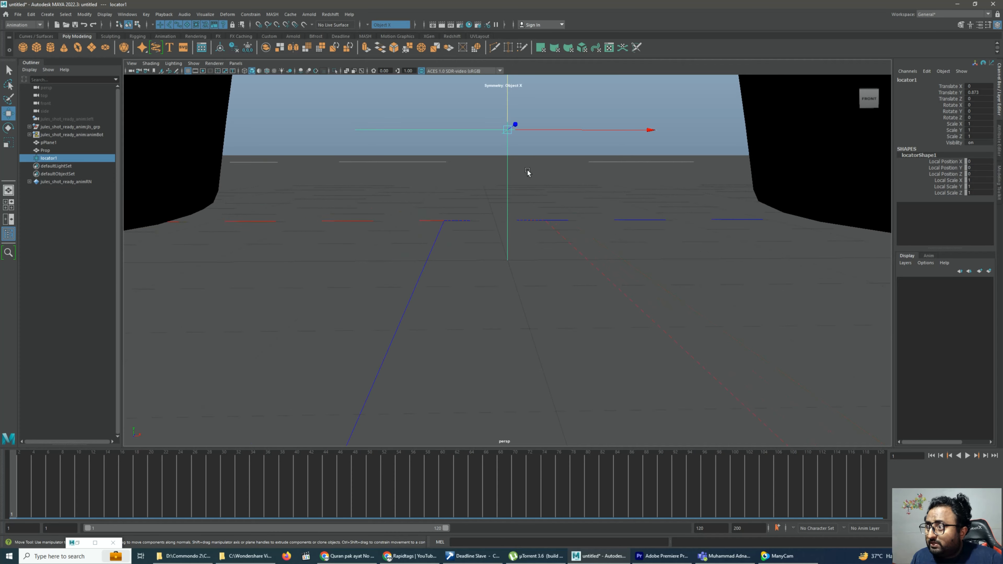
pyautogui.keyDown('alt'); pyautogui.moveTo(528, 173); pyautogui.dragTo(500, 252); pyautogui.keyUp('alt')
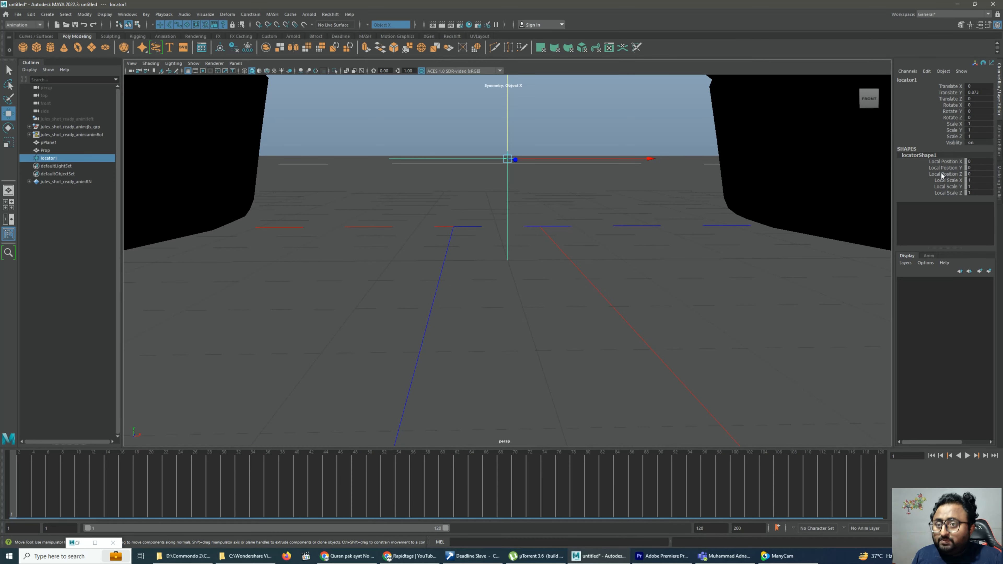
pyautogui.hotkey('ctrl', 'z')
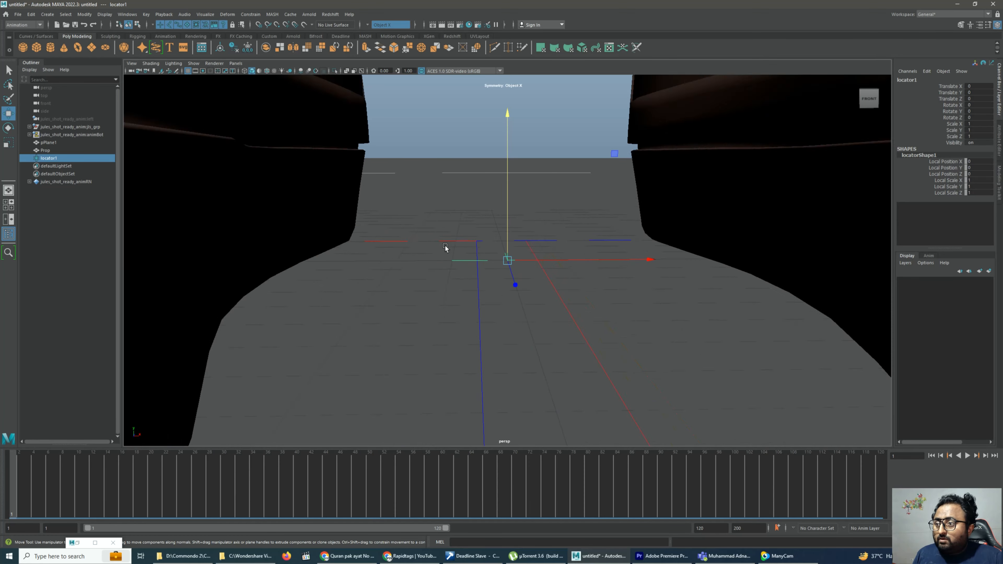
# Raise the locator from between the character's feet to about Y 13.1
pyautogui.scroll(-5, 383, 354)
pyautogui.scroll(2, 426, 282)
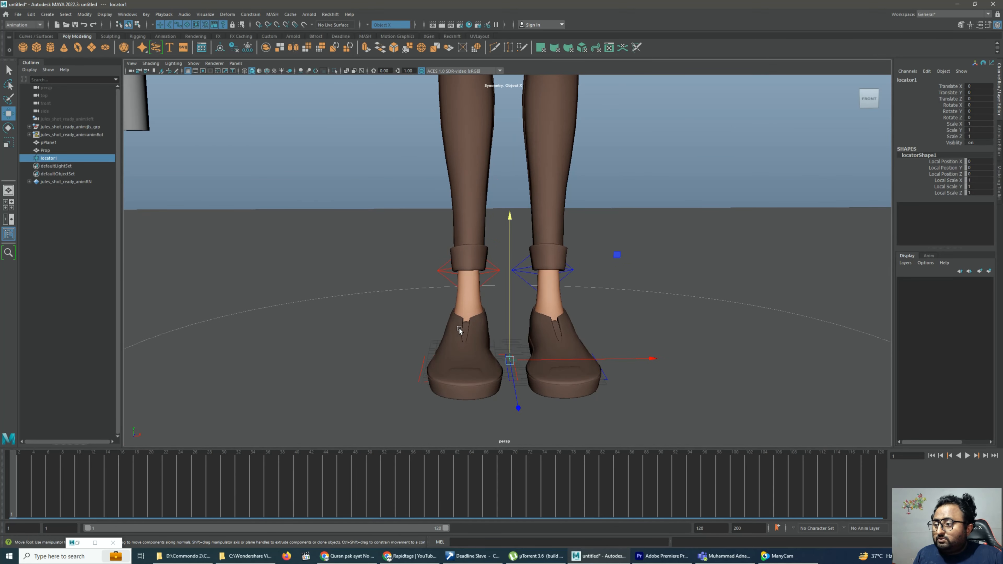
pyautogui.moveTo(511, 319); pyautogui.dragTo(518, 230)
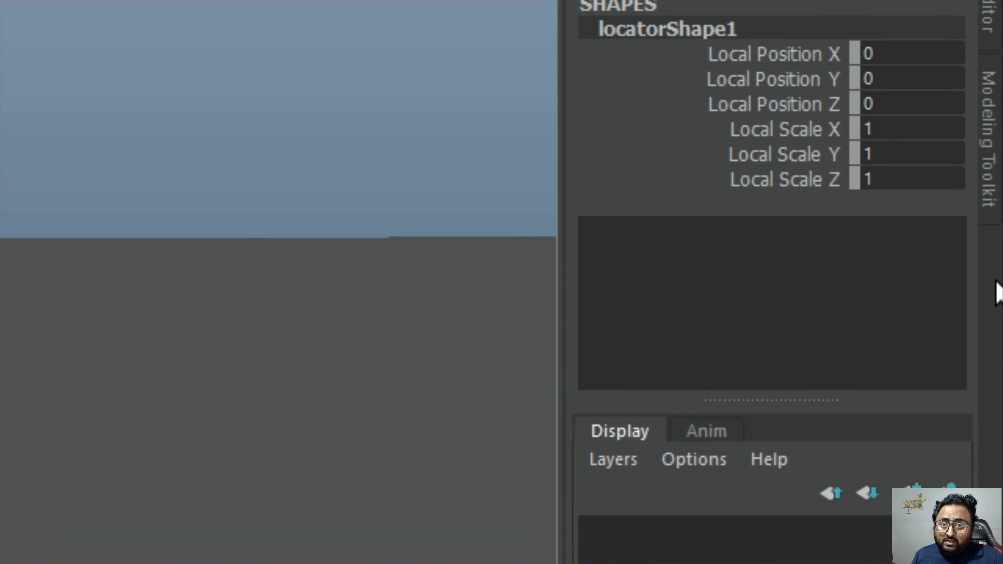
# Set the locator's Local Scale X, Y and Z to 5
pyautogui.click(804, 134)
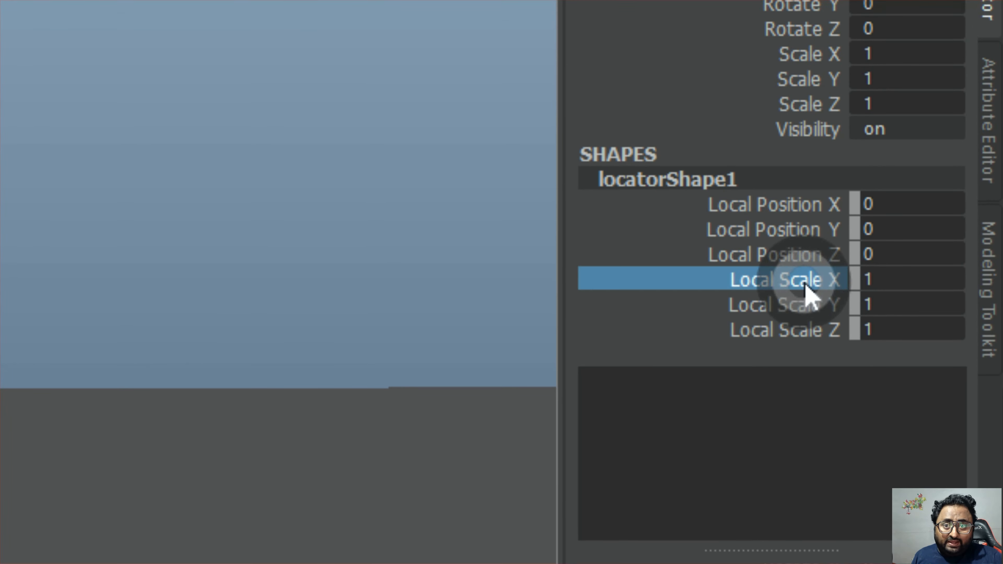
pyautogui.moveTo(804, 295); pyautogui.dragTo(884, 335)
pyautogui.click(886, 334)
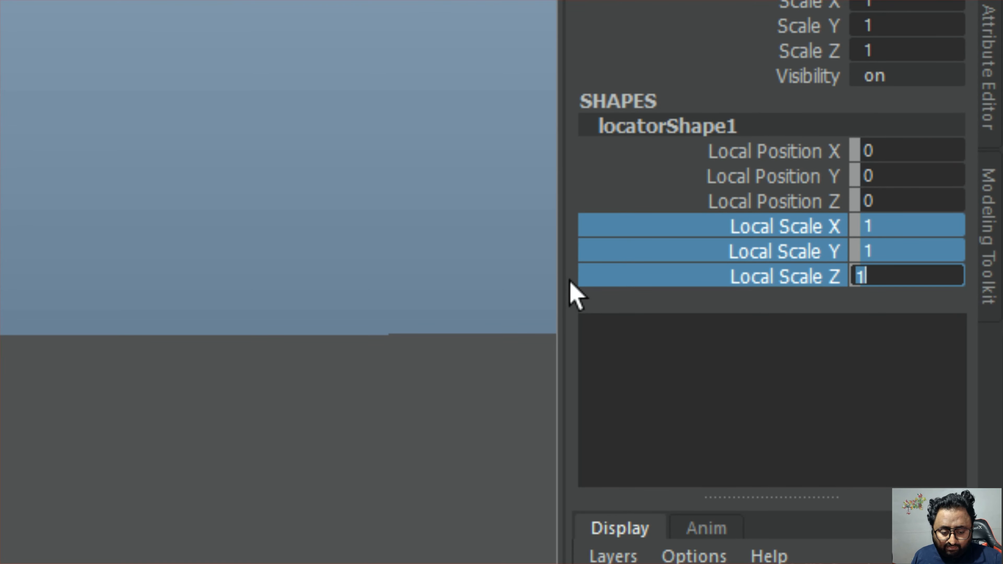
pyautogui.write('5')
pyautogui.press('Return')
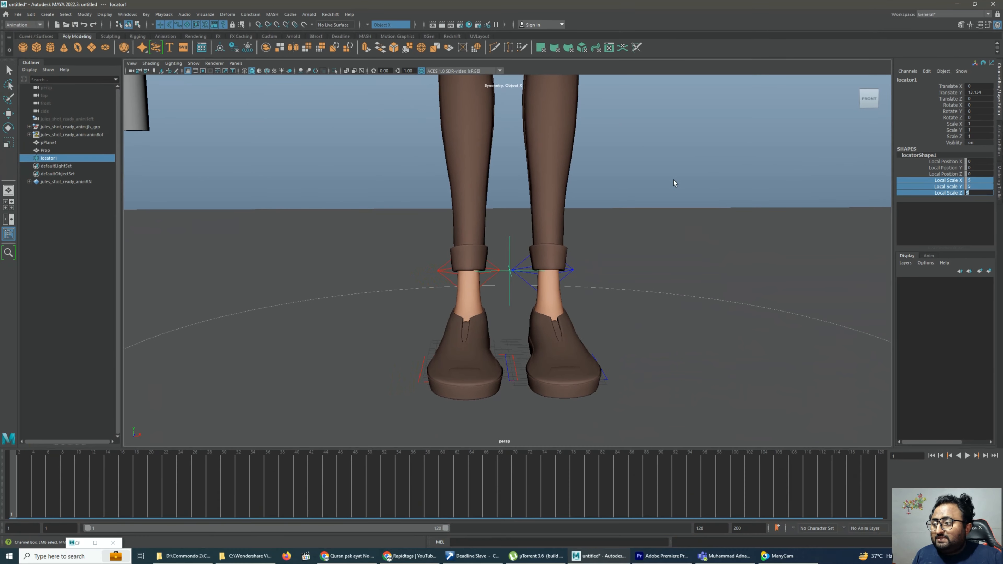
# Parent-constrain the locator to the character's right wrist FK control with Maintain Offset turned off
pyautogui.scroll(-10, 370, 358)
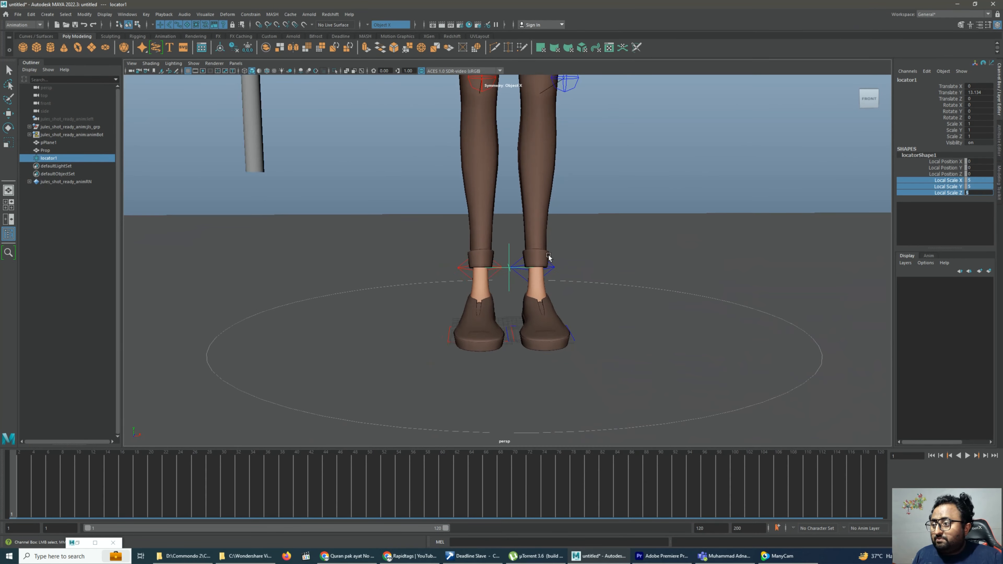
pyautogui.scroll(3, 353, 425)
pyautogui.scroll(2, 532, 303)
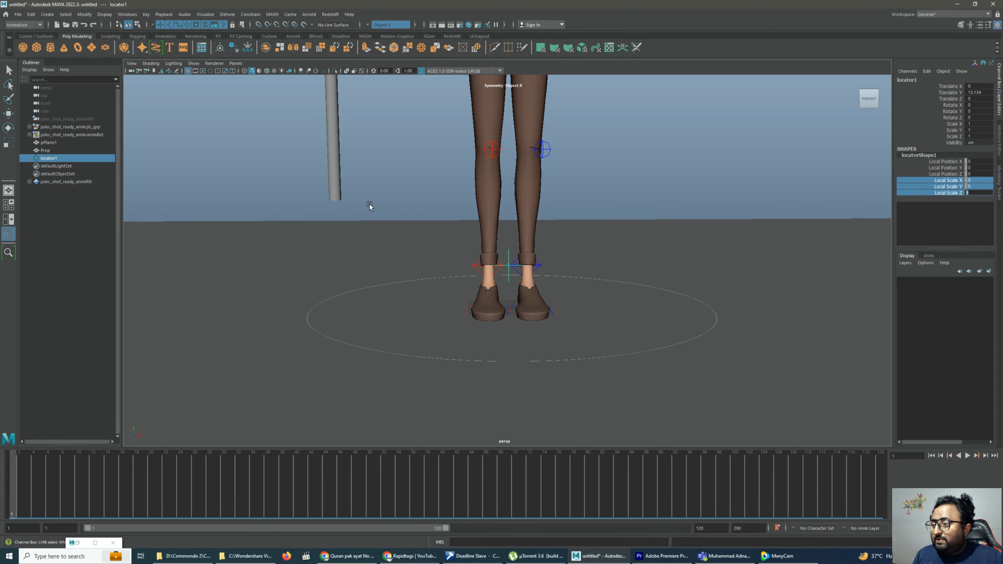
pyautogui.keyDown('alt'); pyautogui.moveTo(369, 204); pyautogui.dragTo(389, 552, button='middle'); pyautogui.keyUp('alt')
pyautogui.keyDown('alt'); pyautogui.moveTo(334, 253); pyautogui.dragTo(350, 255); pyautogui.keyUp('alt')
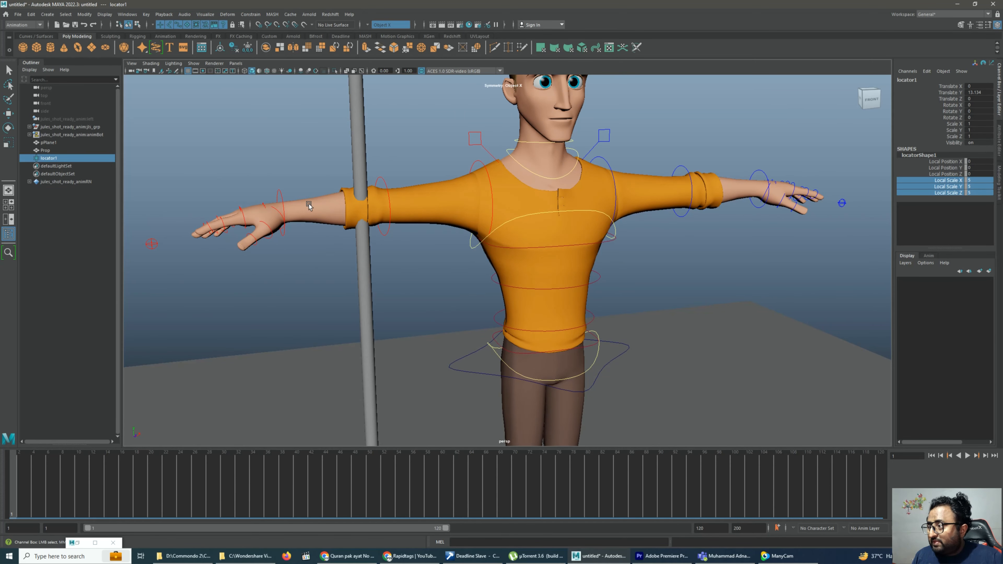
pyautogui.click(281, 194)
pyautogui.press('w')
pyautogui.keyDown('alt'); pyautogui.moveTo(484, 331); pyautogui.dragTo(579, 59, button='middle'); pyautogui.keyUp('alt')
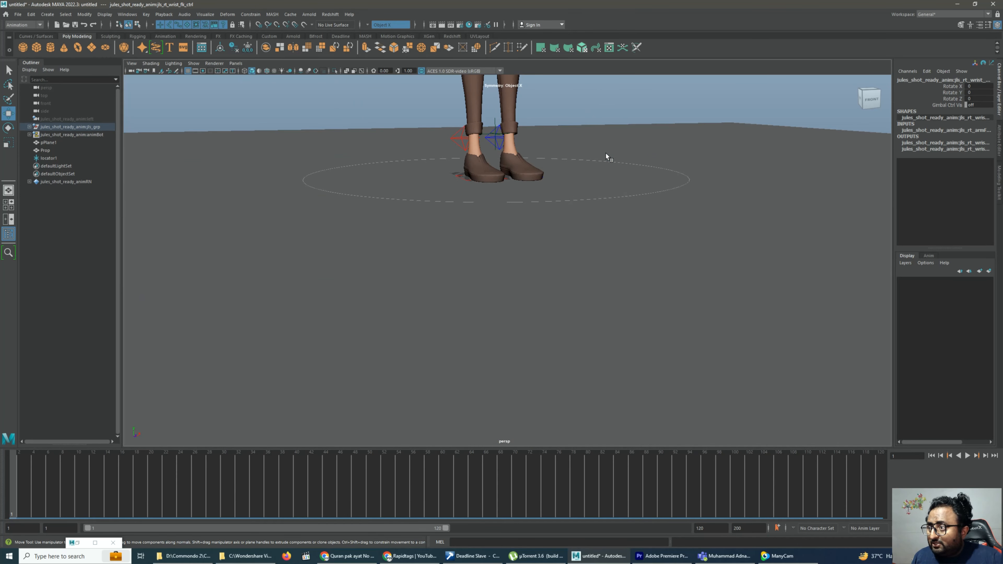
pyautogui.keyDown('alt'); pyautogui.moveTo(579, 154); pyautogui.dragTo(594, 233, button='middle'); pyautogui.keyUp('alt')
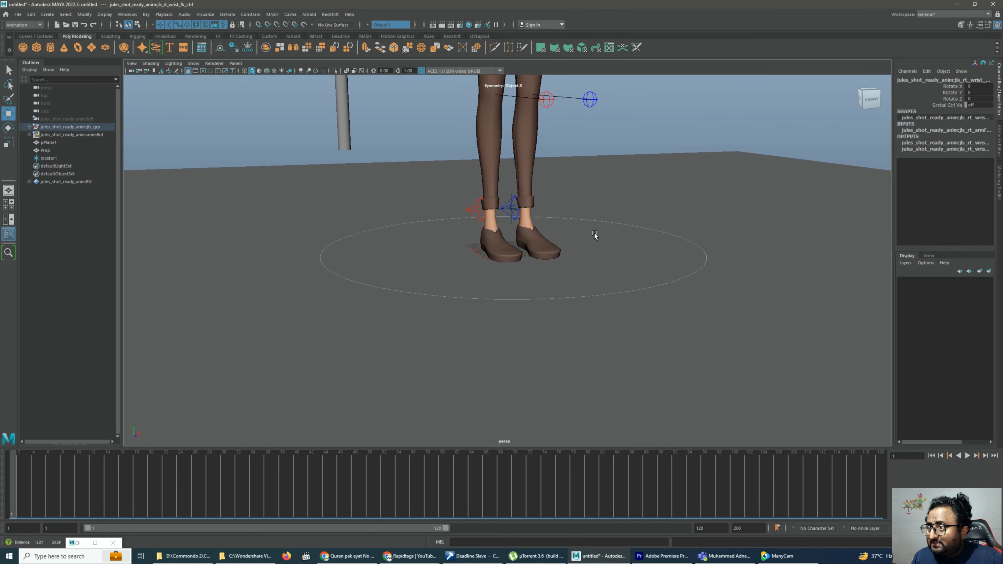
pyautogui.keyDown('alt'); pyautogui.moveTo(558, 202); pyautogui.dragTo(620, 320, button='right'); pyautogui.keyUp('alt')
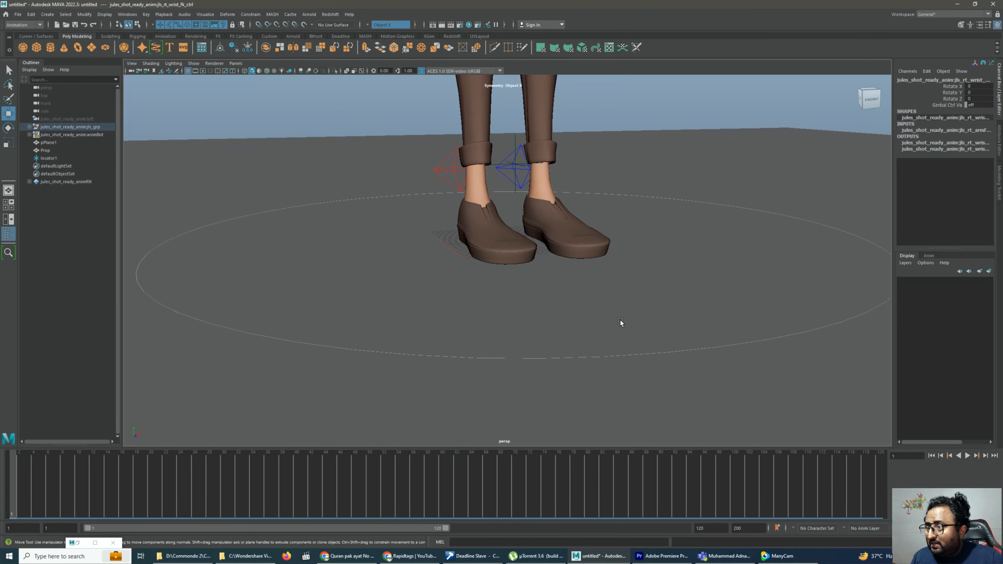
pyautogui.click(517, 189)
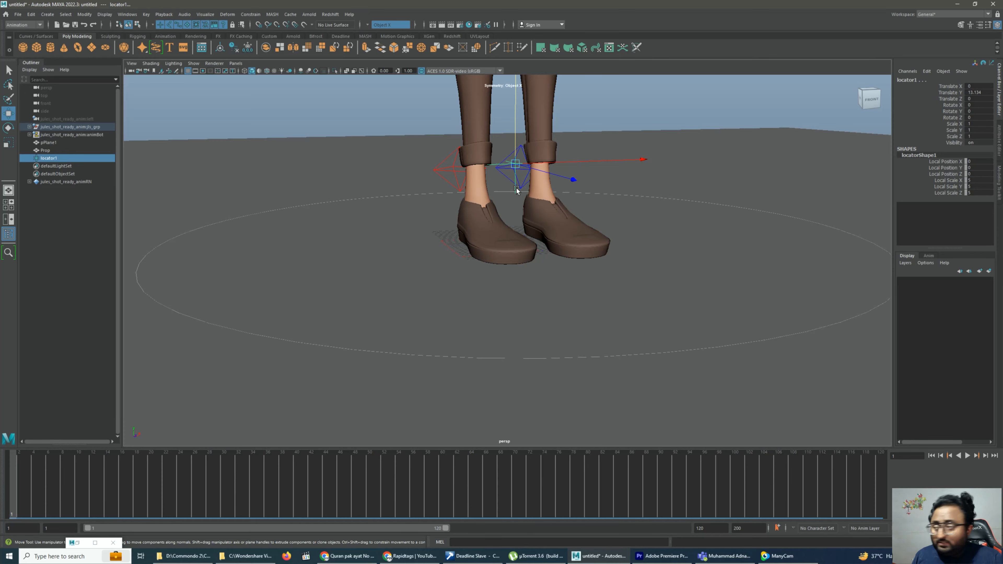
pyautogui.moveTo(544, 214)
pyautogui.keyDown('alt'); pyautogui.mouseDown()
pyautogui.moveTo(526, 217)
pyautogui.moveTo(522, 227)
pyautogui.moveTo(533, 228)
pyautogui.mouseUp(); pyautogui.keyUp('alt')
pyautogui.keyDown('alt'); pyautogui.moveTo(533, 228); pyautogui.dragTo(531, 315, button='middle'); pyautogui.keyUp('alt')
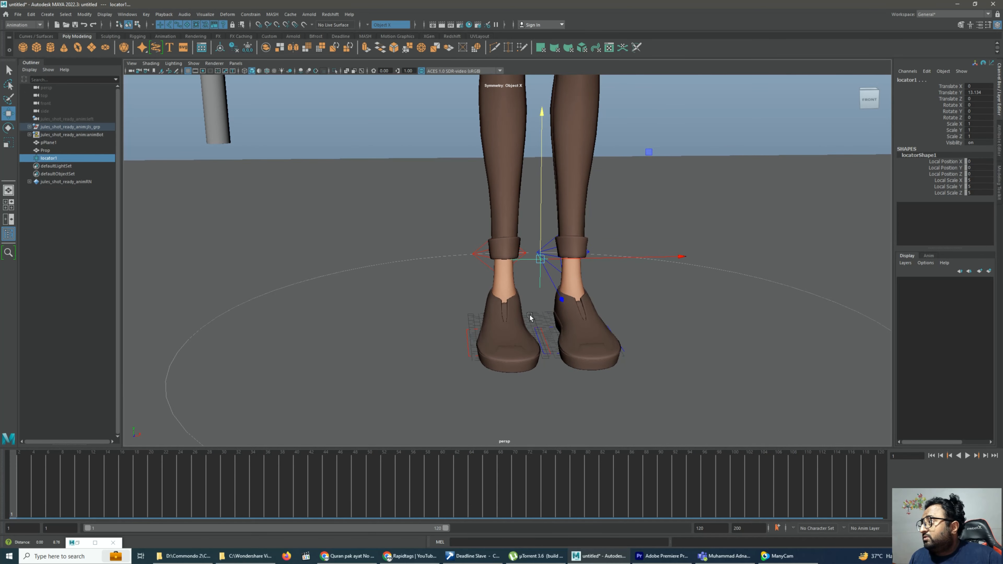
pyautogui.click(251, 15)
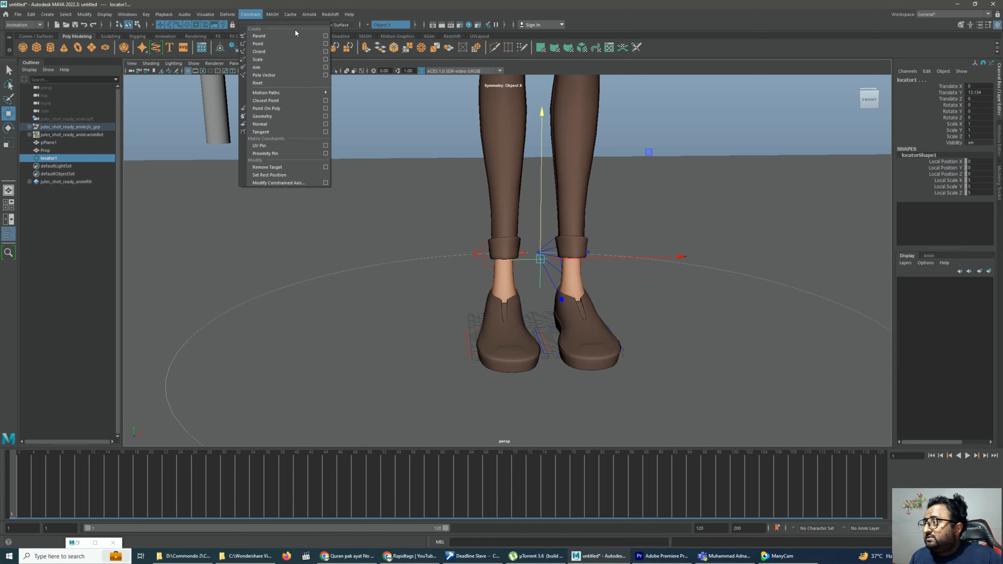
pyautogui.click(326, 36)
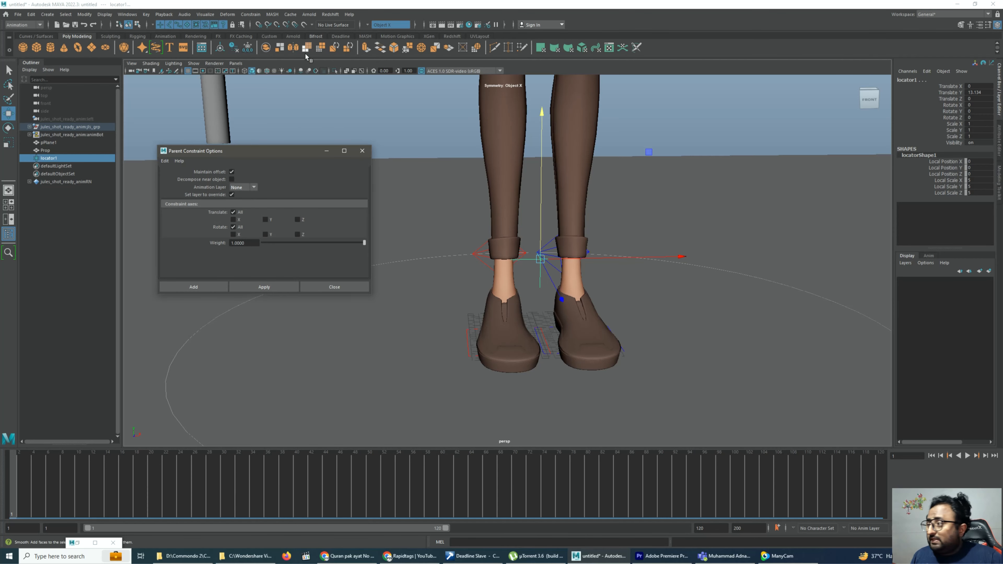
pyautogui.click(232, 172)
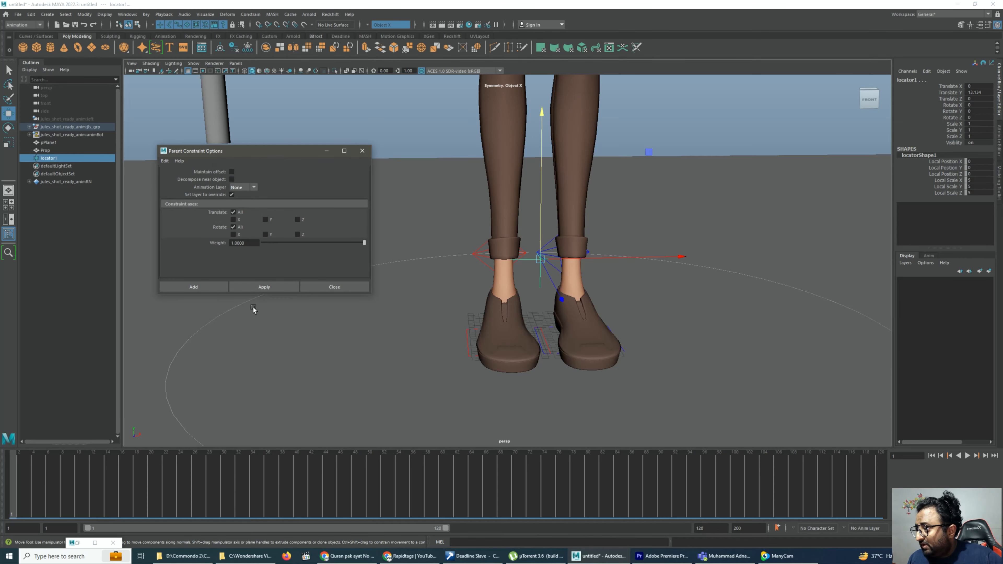
pyautogui.click(264, 289)
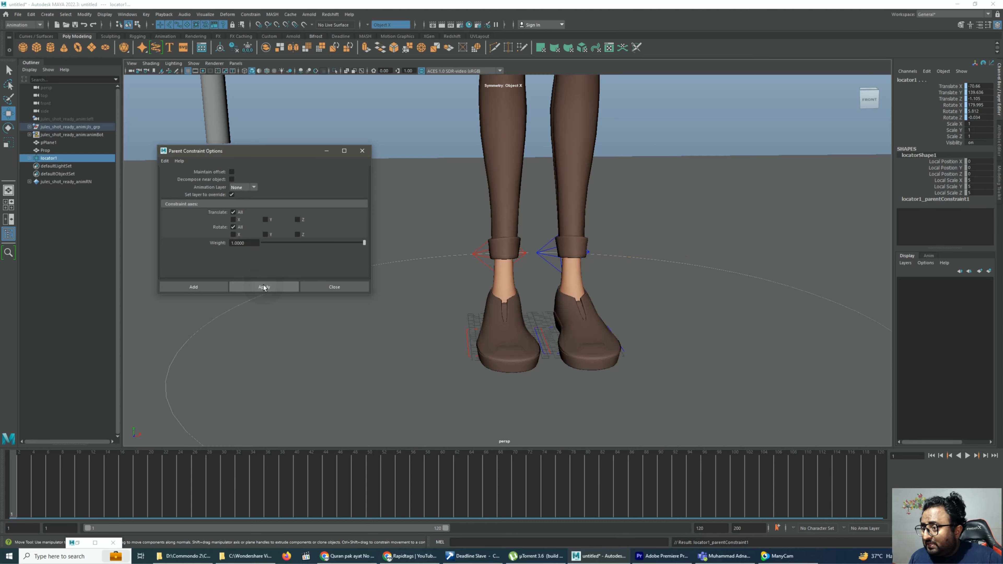
# Set the Local Scale X, Y and Z of the locator at the right wrist to 15
pyautogui.scroll(-5, 572, 225)
pyautogui.keyDown('alt'); pyautogui.moveTo(591, 233); pyautogui.dragTo(728, 494, button='middle'); pyautogui.keyUp('alt')
pyautogui.scroll(2, 503, 119)
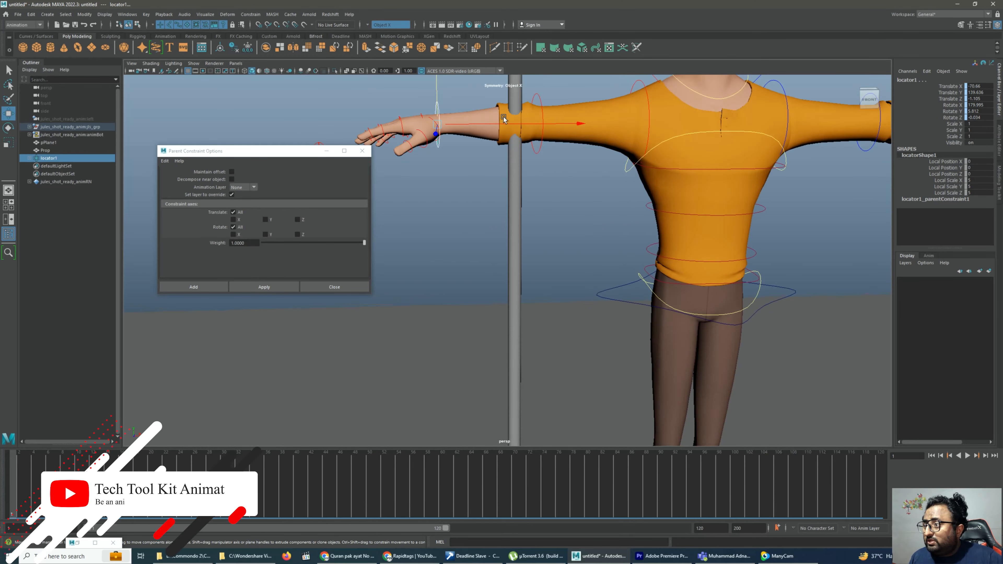
pyautogui.keyDown('alt'); pyautogui.moveTo(503, 123); pyautogui.dragTo(516, 202, button='middle'); pyautogui.keyUp('alt')
pyautogui.keyDown('alt'); pyautogui.moveTo(516, 202); pyautogui.dragTo(506, 220); pyautogui.keyUp('alt')
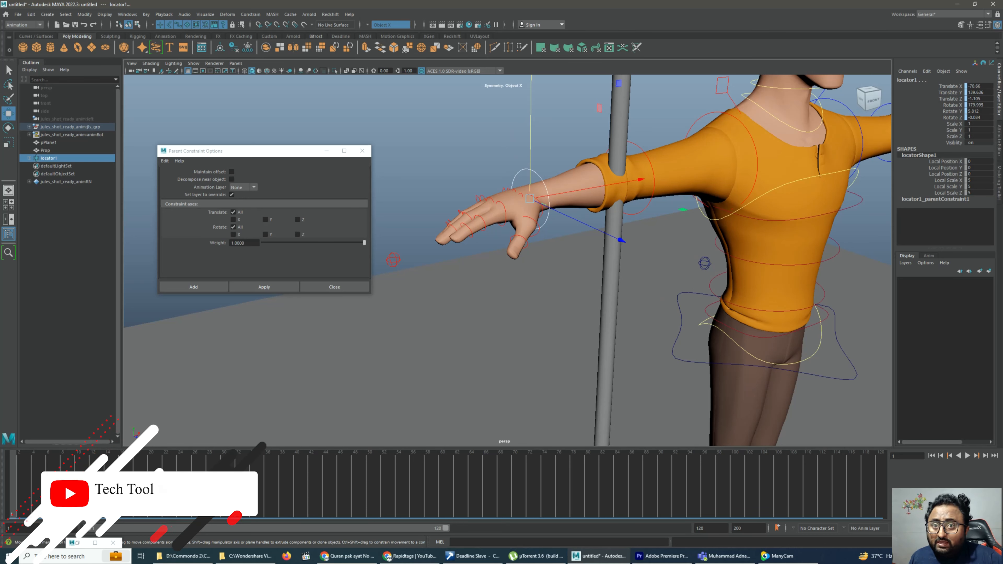
pyautogui.moveTo(948, 180); pyautogui.dragTo(975, 192)
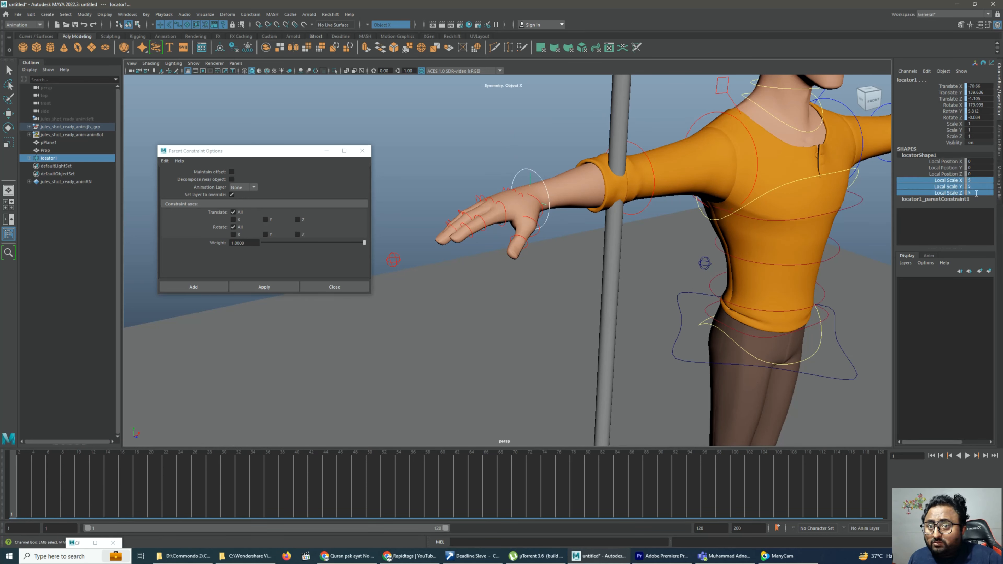
pyautogui.moveTo(529, 141); pyautogui.dragTo(523, 141, button='middle')
pyautogui.click(394, 123)
# Try to remove the constraint target from the locator with Remove Target
pyautogui.click(526, 173)
pyautogui.click(538, 172)
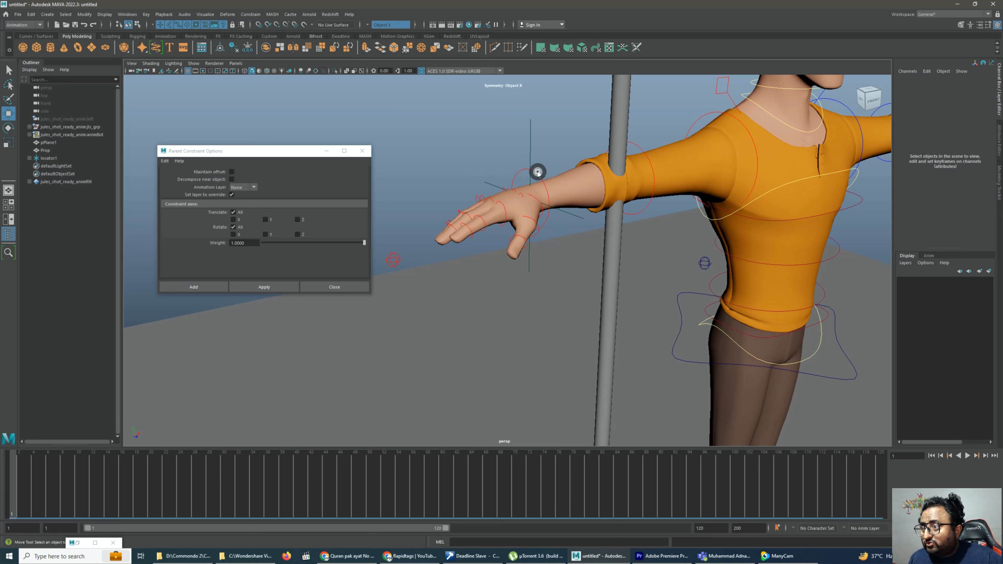
pyautogui.click(512, 159)
pyautogui.click(534, 141)
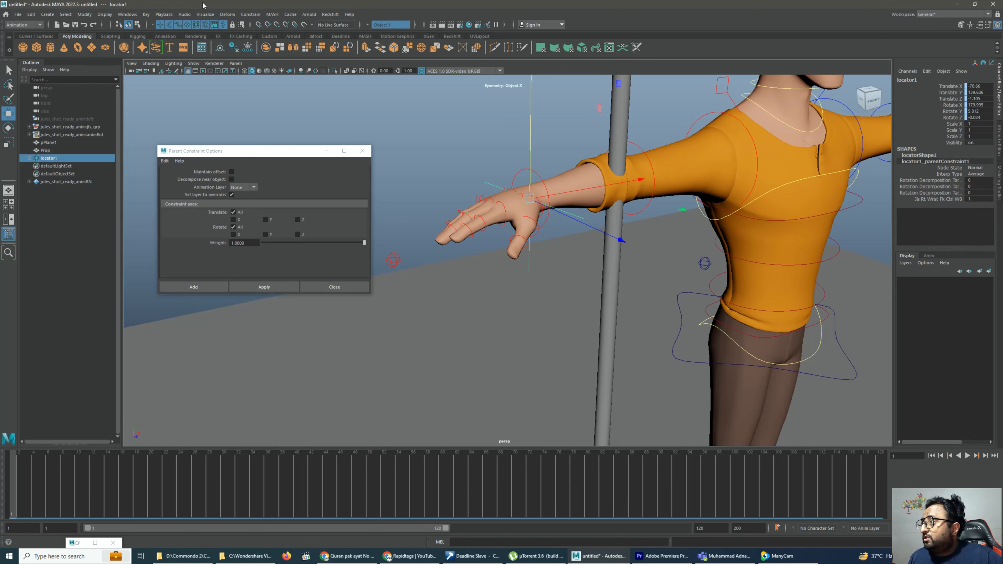
pyautogui.click(250, 14)
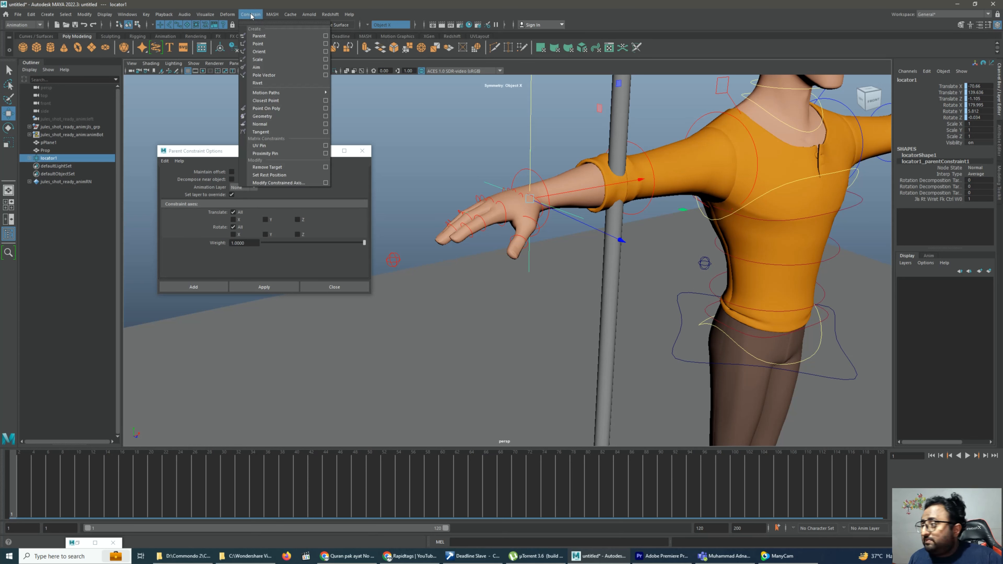
pyautogui.click(279, 167)
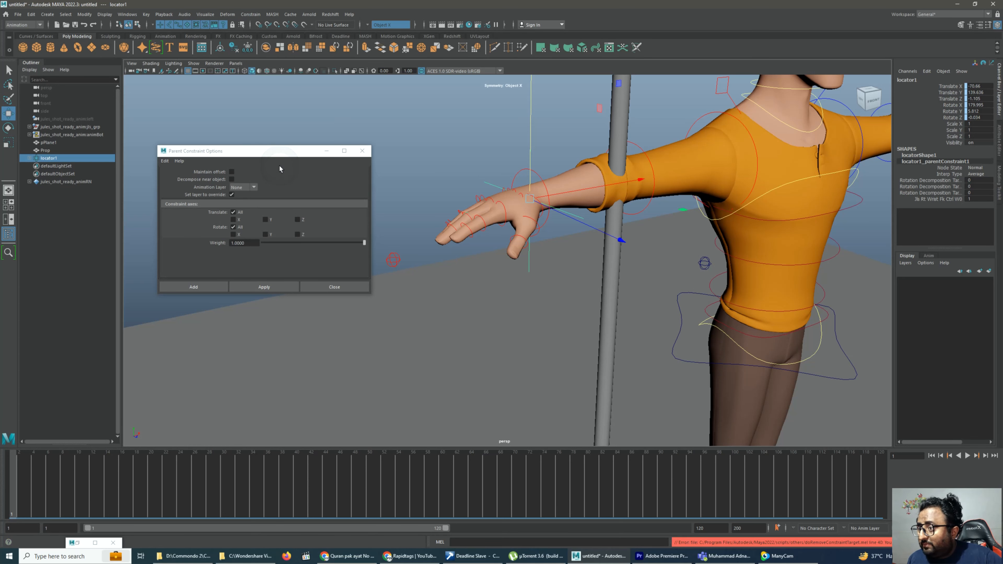
pyautogui.click(525, 163)
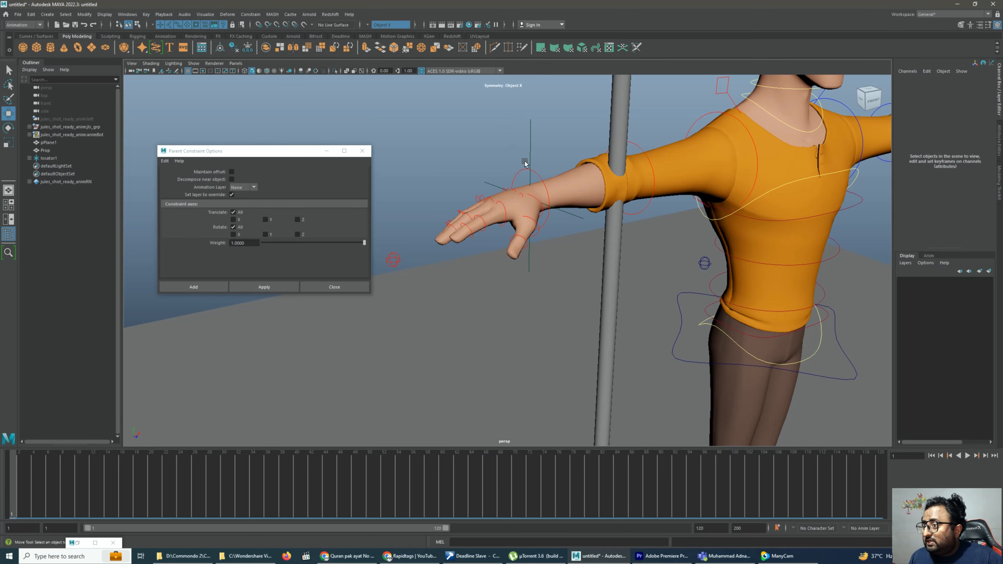
# Delete the parent constraint node under the locator in the Outliner
pyautogui.click(489, 184)
pyautogui.click(29, 158)
pyautogui.click(60, 167)
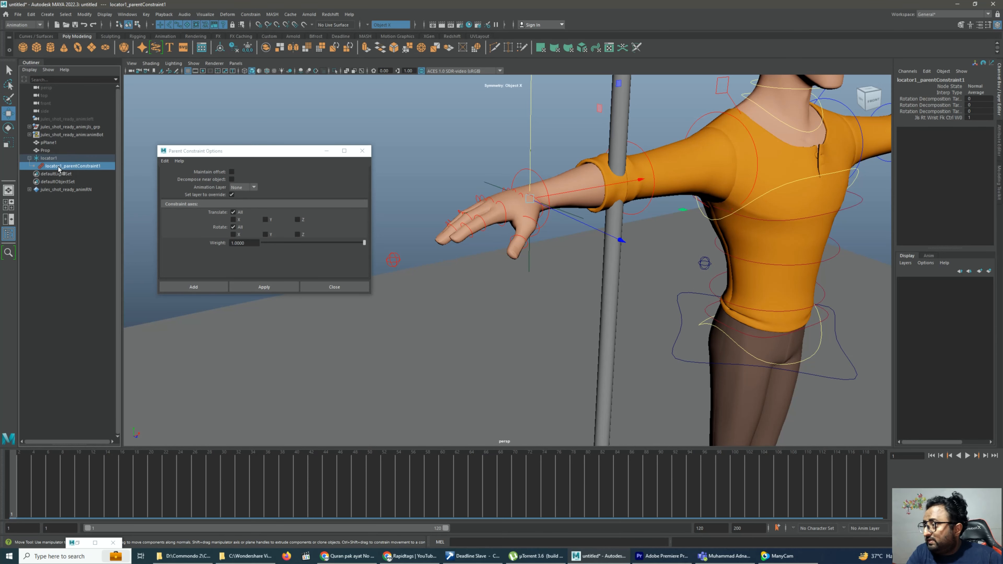
pyautogui.press('Delete')
# Move the pole prop onto the locator at the right wrist using point snapping
pyautogui.click(52, 152)
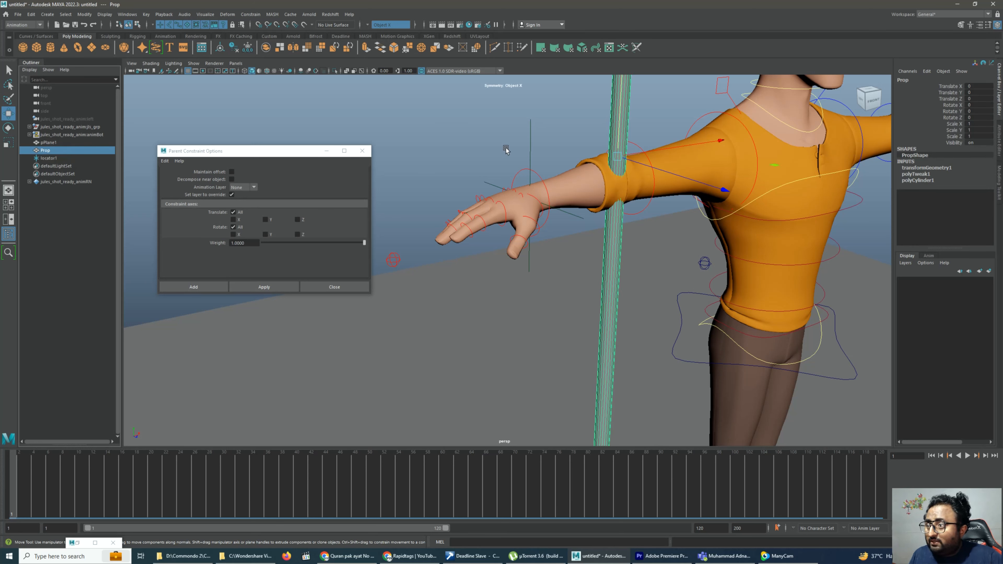
pyautogui.click(529, 145)
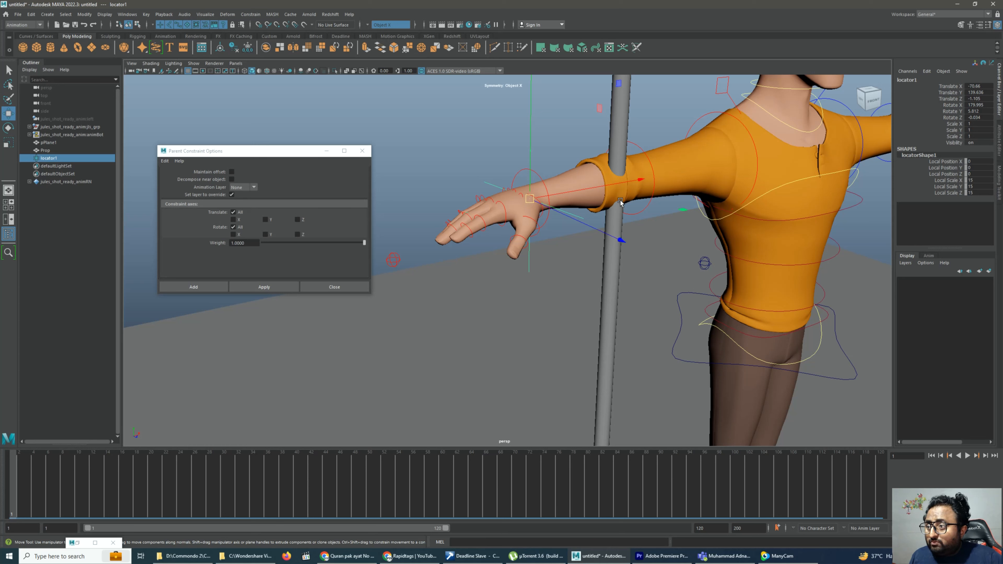
pyautogui.click(615, 117)
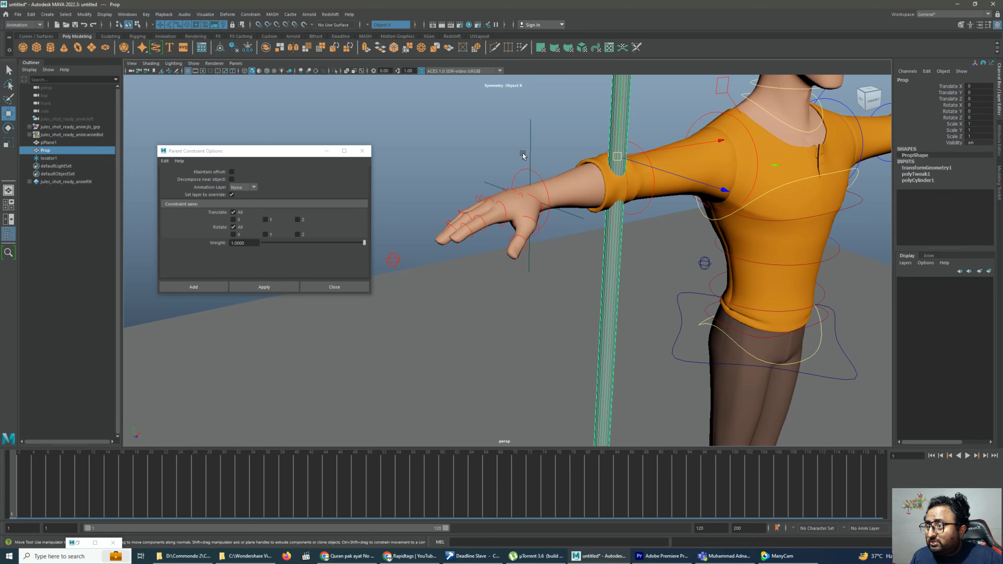
pyautogui.click(530, 144)
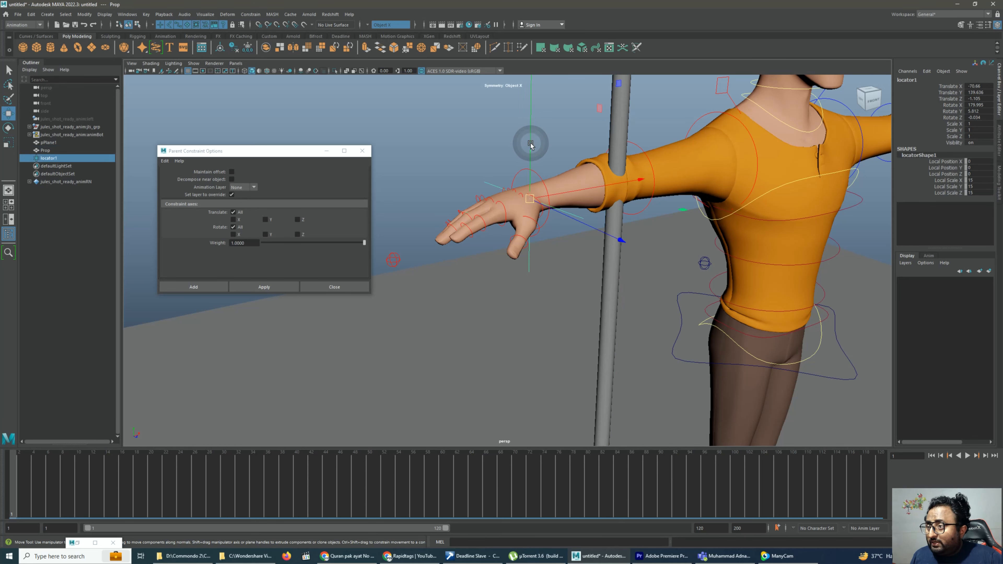
pyautogui.keyDown('shift'); pyautogui.click(621, 133); pyautogui.keyUp('shift')
pyautogui.click(612, 140)
pyautogui.click(618, 141)
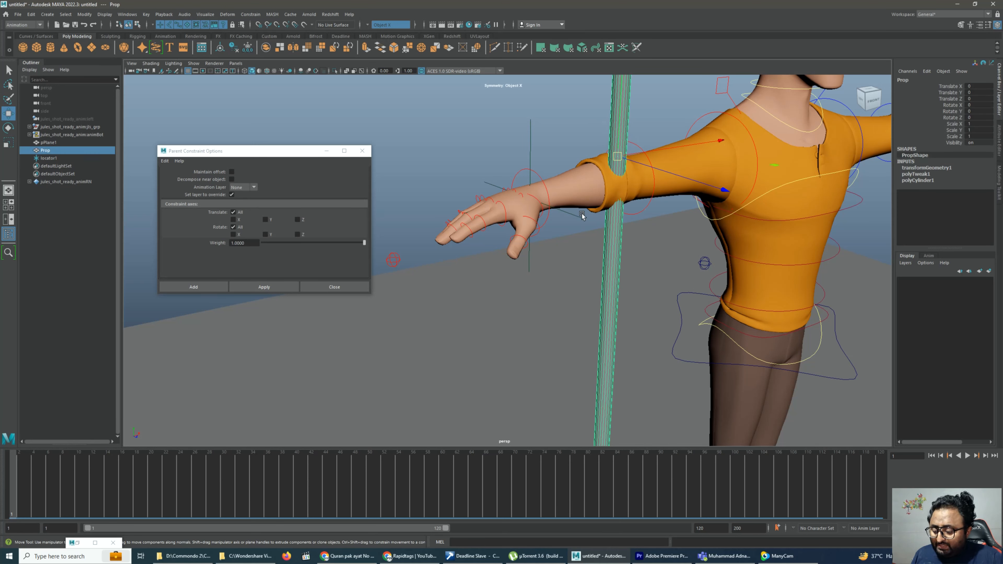
pyautogui.press('v')
pyautogui.moveTo(619, 158); pyautogui.dragTo(533, 194)
pyautogui.click(567, 133)
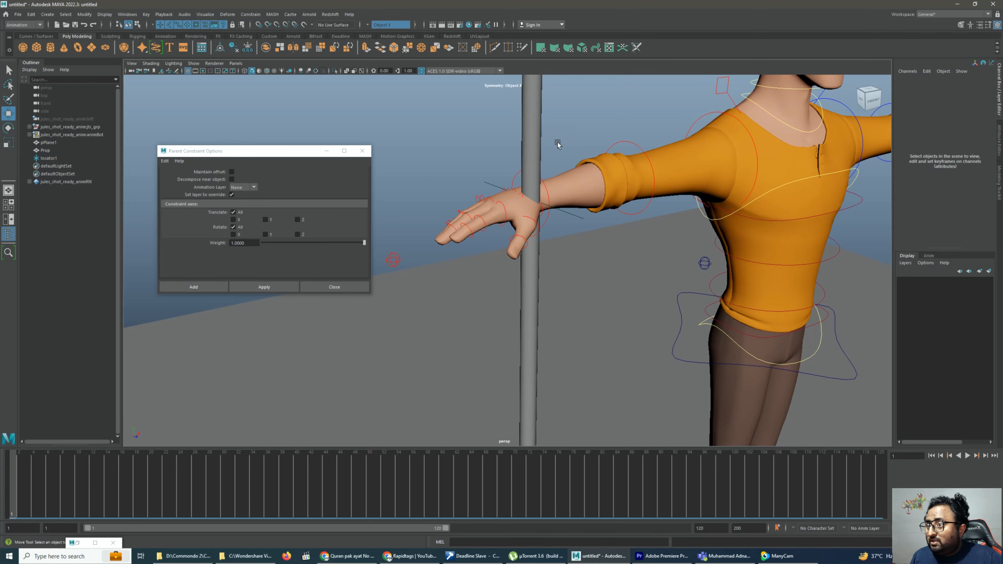
# Move the prop and locator together forward from the hand, bringing the locator to about Z 26.8
pyautogui.moveTo(559, 143); pyautogui.dragTo(493, 164)
pyautogui.moveTo(623, 246); pyautogui.dragTo(730, 289)
pyautogui.click(500, 127)
pyautogui.keyDown('alt'); pyautogui.moveTo(607, 240); pyautogui.dragTo(569, 226); pyautogui.keyUp('alt')
pyautogui.keyDown('alt'); pyautogui.moveTo(569, 226); pyautogui.dragTo(629, 283, button='middle'); pyautogui.keyUp('alt')
pyautogui.keyDown('alt'); pyautogui.moveTo(630, 283); pyautogui.dragTo(585, 307); pyautogui.keyUp('alt')
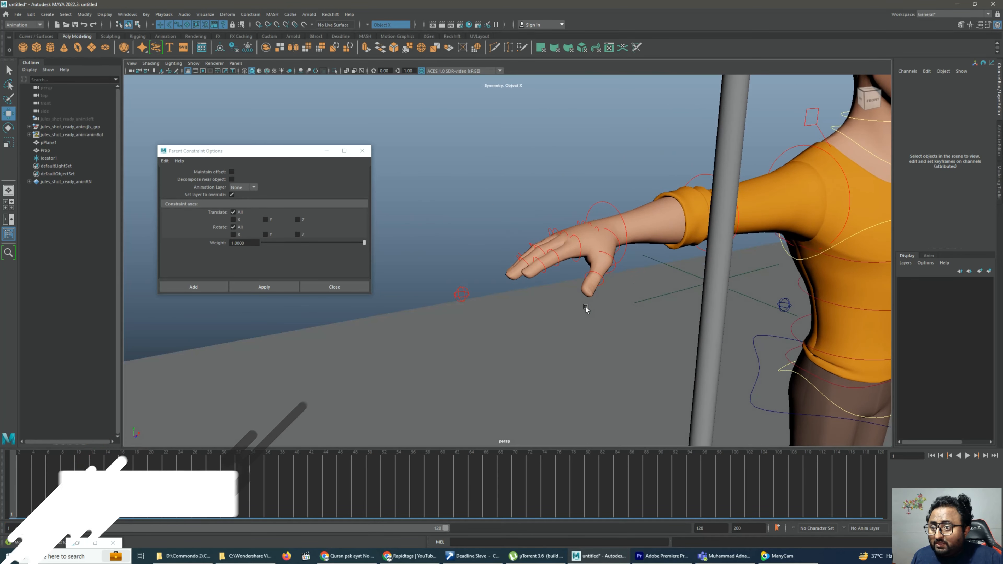
pyautogui.click(743, 279)
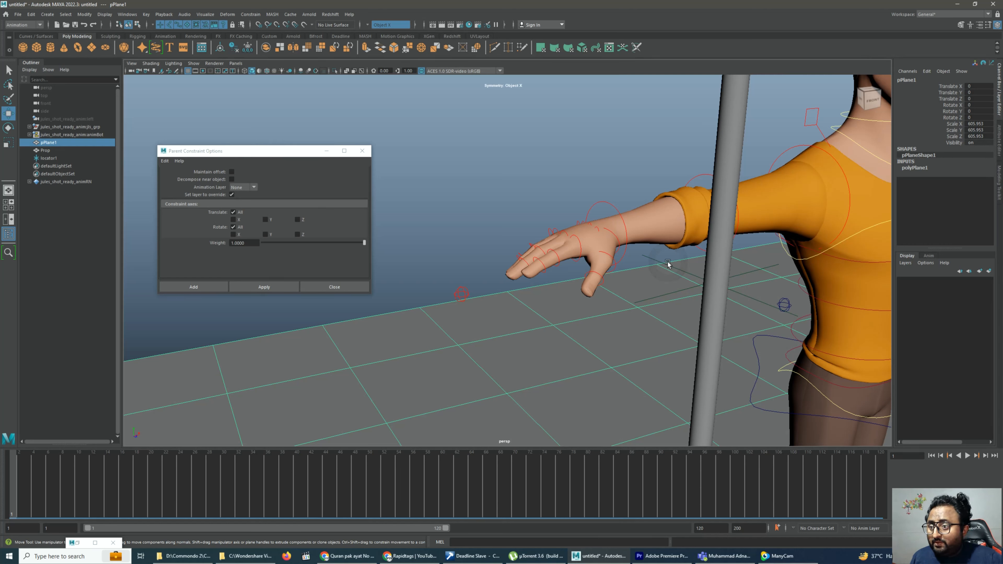
pyautogui.click(660, 263)
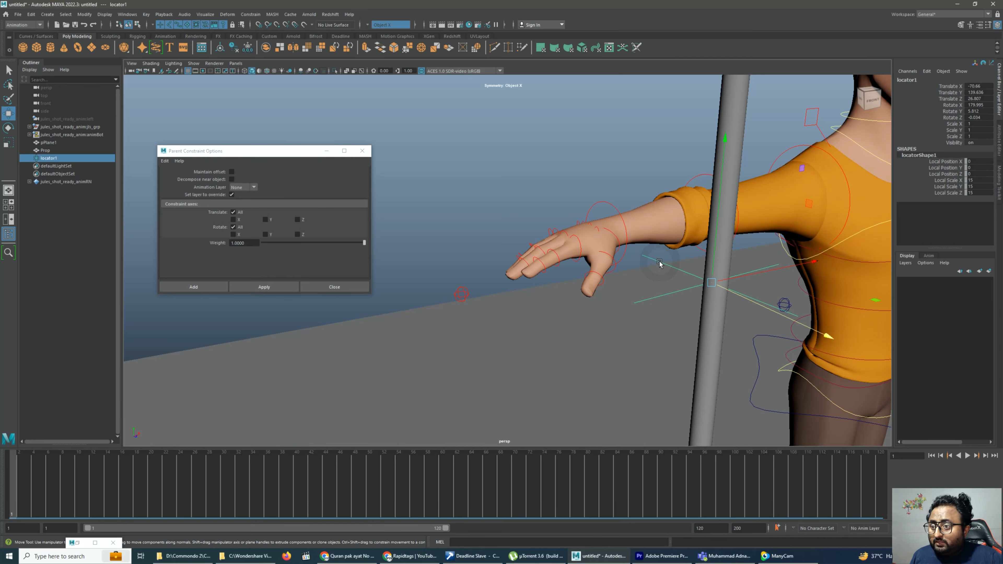
pyautogui.click(726, 123)
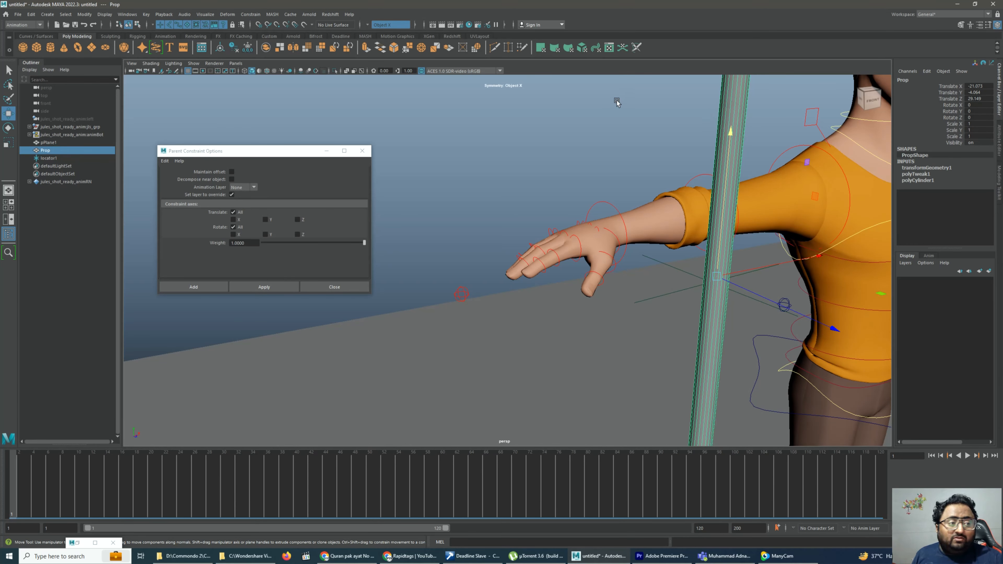
# Rename the locator as main_control in the Outliner and clear the selection
pyautogui.scroll(-4, 612, 120)
pyautogui.keyDown('alt'); pyautogui.moveTo(593, 193); pyautogui.dragTo(551, 224); pyautogui.keyUp('alt')
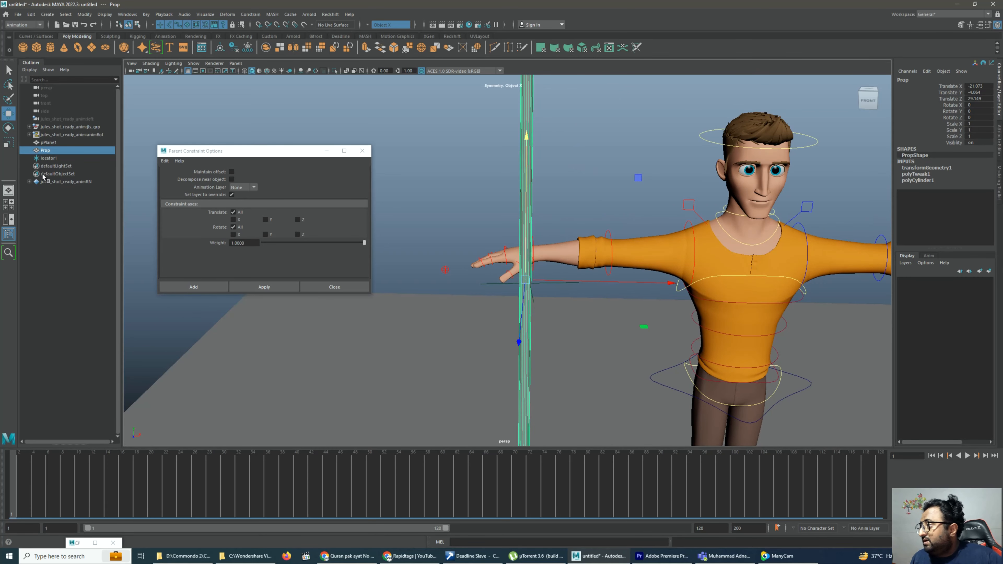
pyautogui.click(47, 158)
pyautogui.rightClick(47, 161)
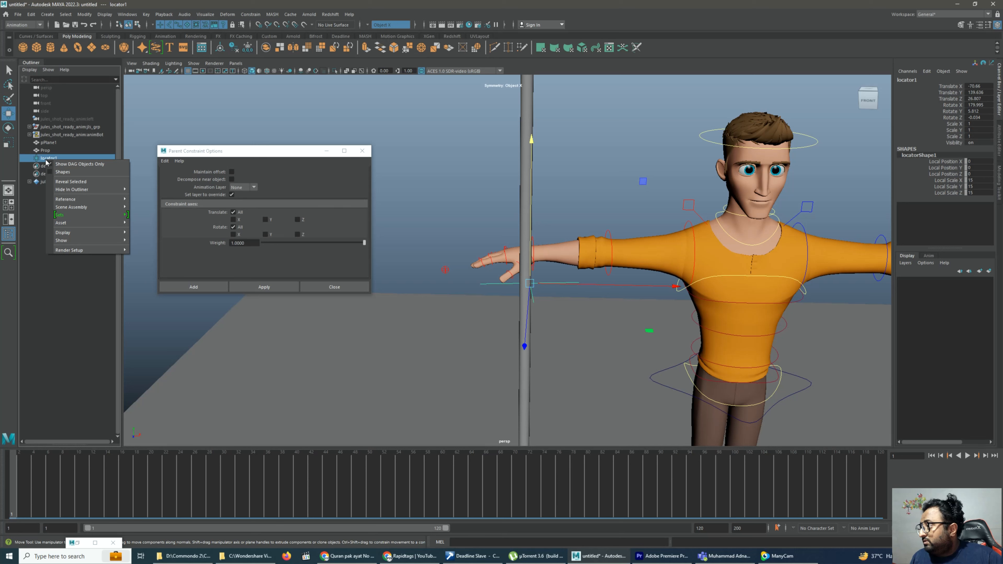
pyautogui.doubleClick(60, 158)
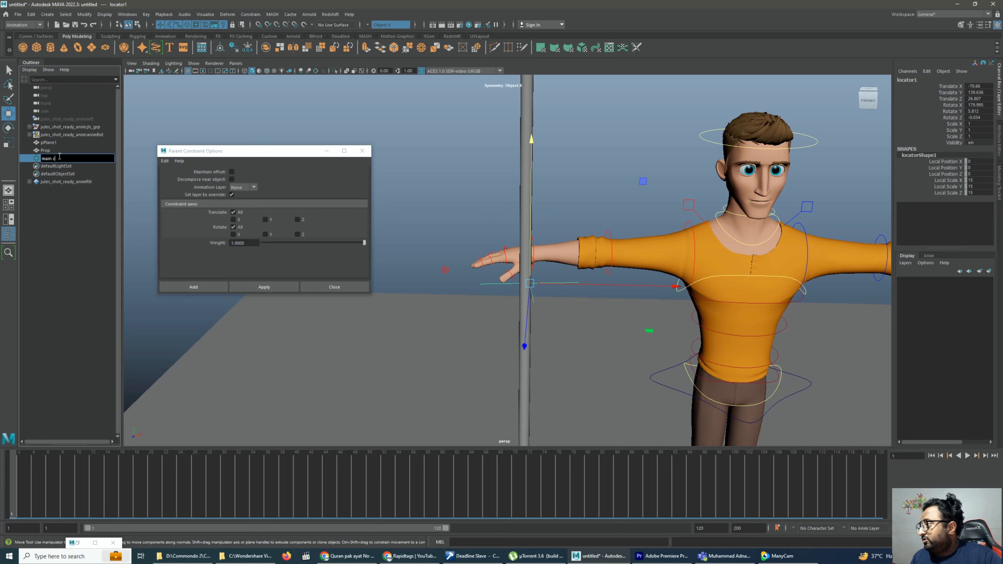
pyautogui.write('main_control')
pyautogui.press('Return')
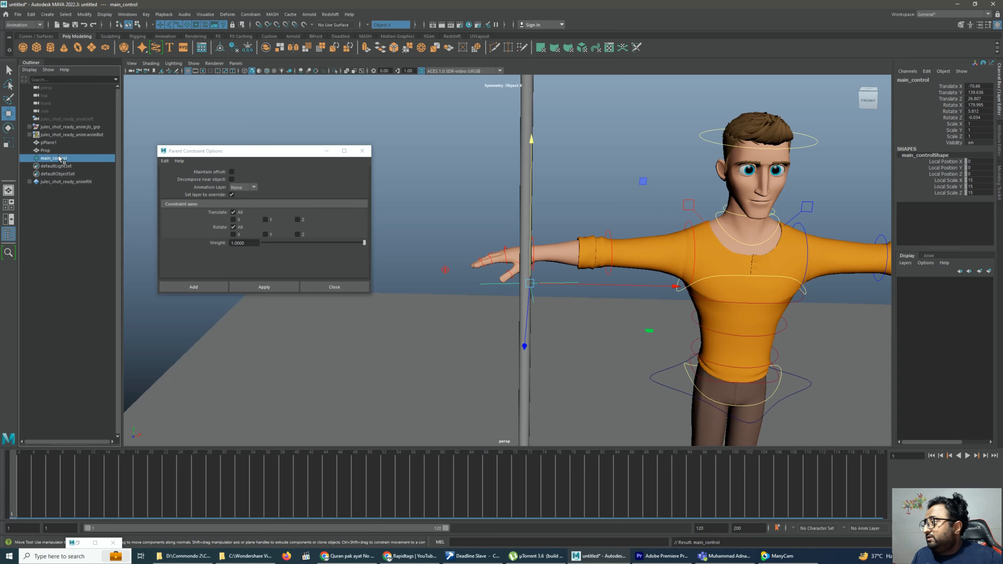
pyautogui.click(62, 222)
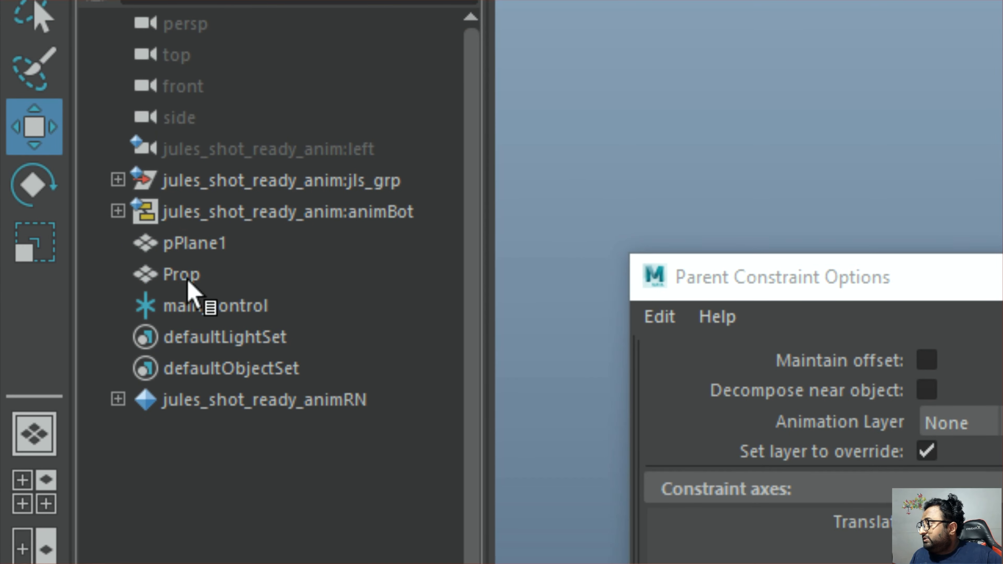
# Parent the Prop object under main_control in the Outliner
pyautogui.click(188, 283)
pyautogui.click(198, 292)
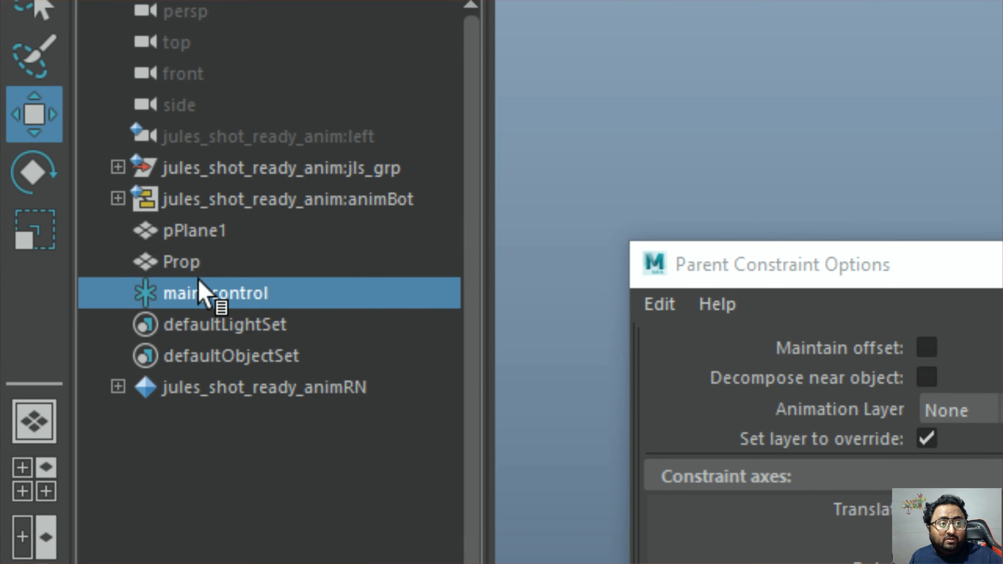
pyautogui.click(162, 262)
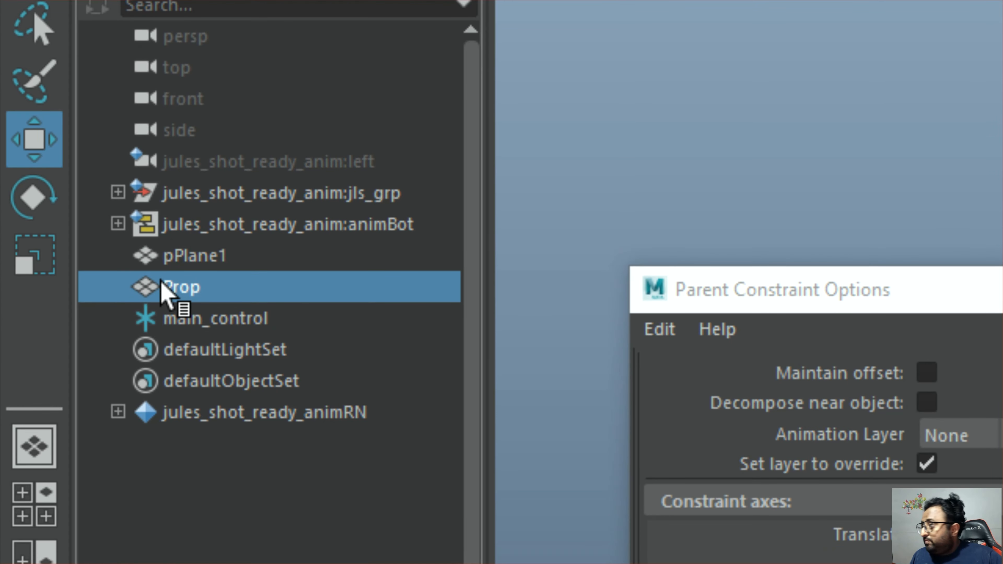
pyautogui.moveTo(161, 281); pyautogui.dragTo(197, 321, button='middle')
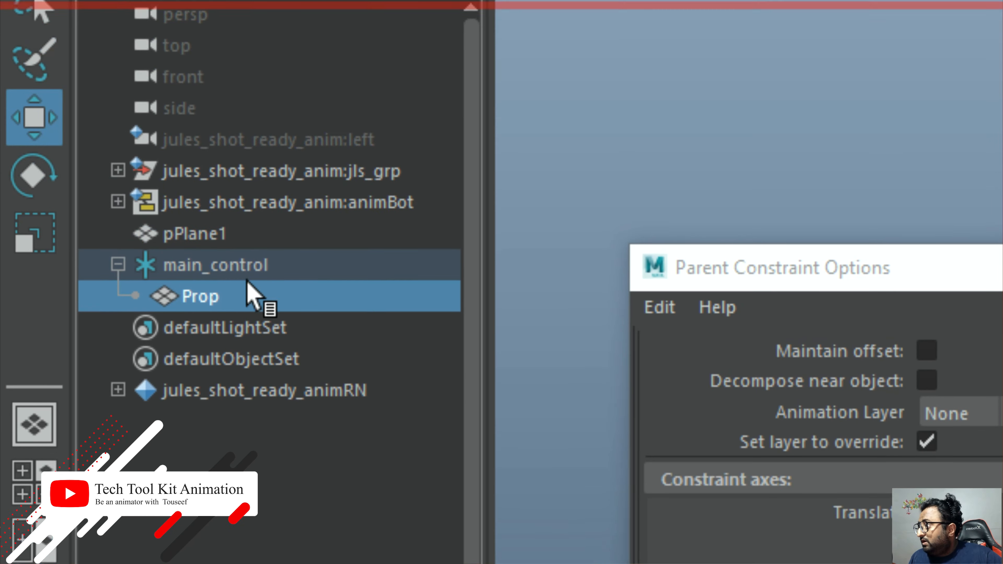
# Test main_control by moving it sideways along X with its child prop, and undo the move
pyautogui.click(239, 249)
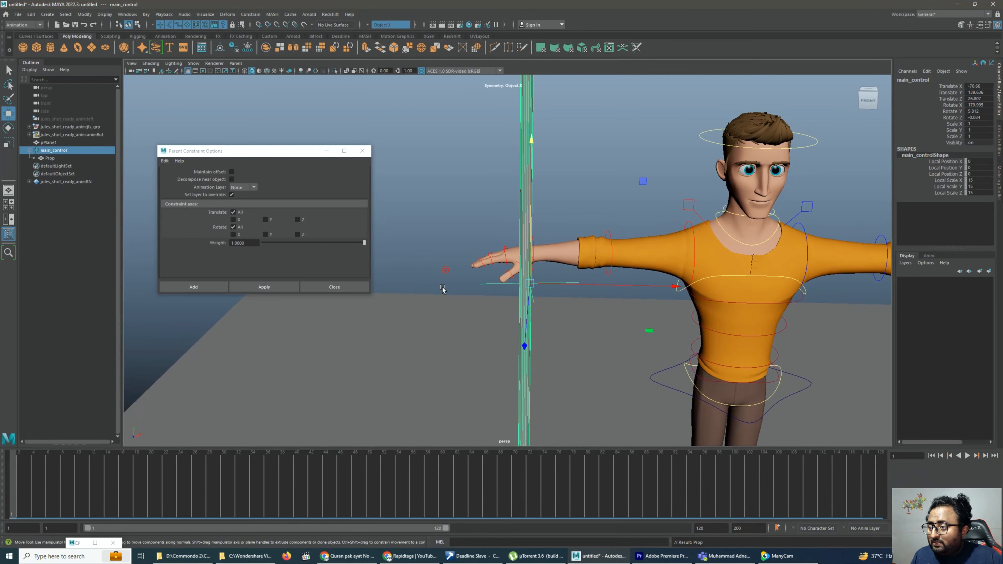
pyautogui.click(74, 269)
pyautogui.click(491, 283)
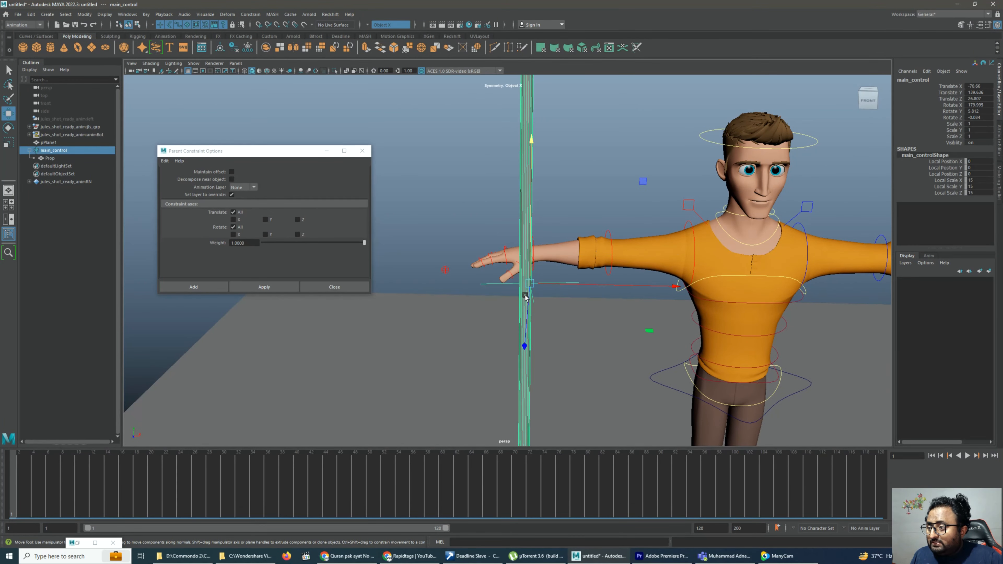
pyautogui.moveTo(591, 285); pyautogui.dragTo(656, 300)
pyautogui.hotkey('ctrl', 'z')
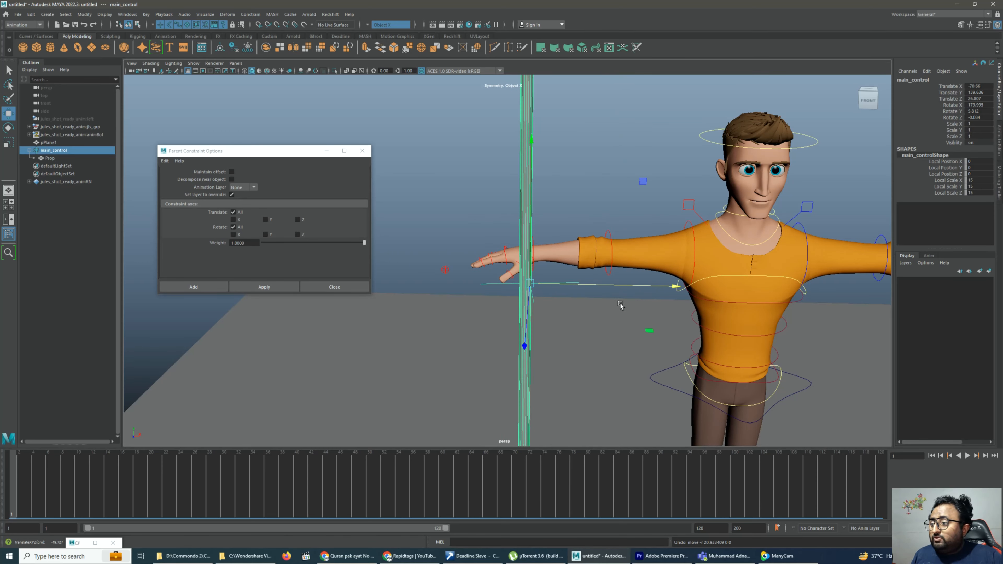
# Freeze the transformations on main_control and nudge it along X to about -1.2
pyautogui.click(248, 47)
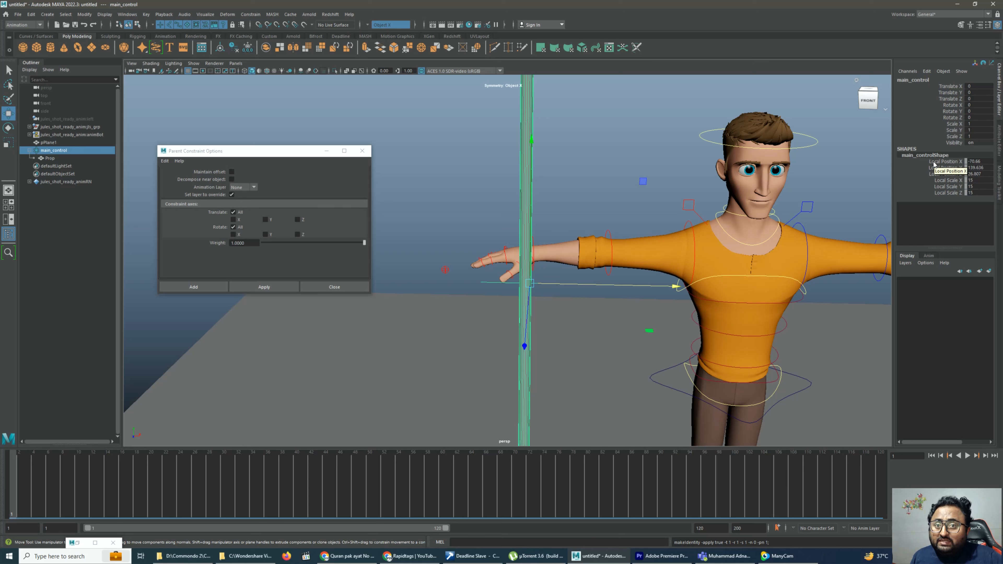
pyautogui.moveTo(948, 161); pyautogui.dragTo(963, 174)
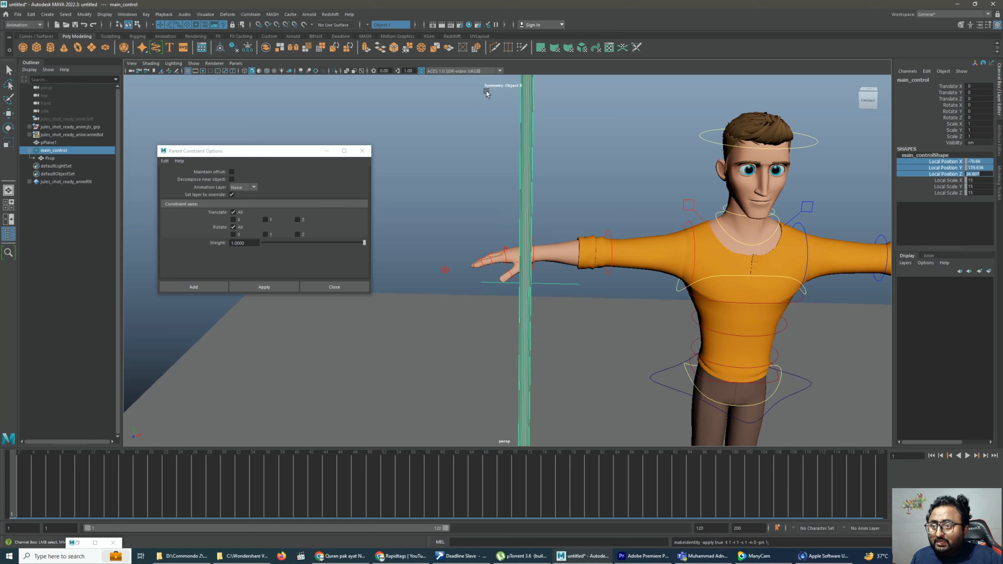
pyautogui.press('w')
pyautogui.click(512, 147)
pyautogui.click(558, 283)
pyautogui.click(555, 284)
pyautogui.moveTo(557, 286); pyautogui.dragTo(553, 287)
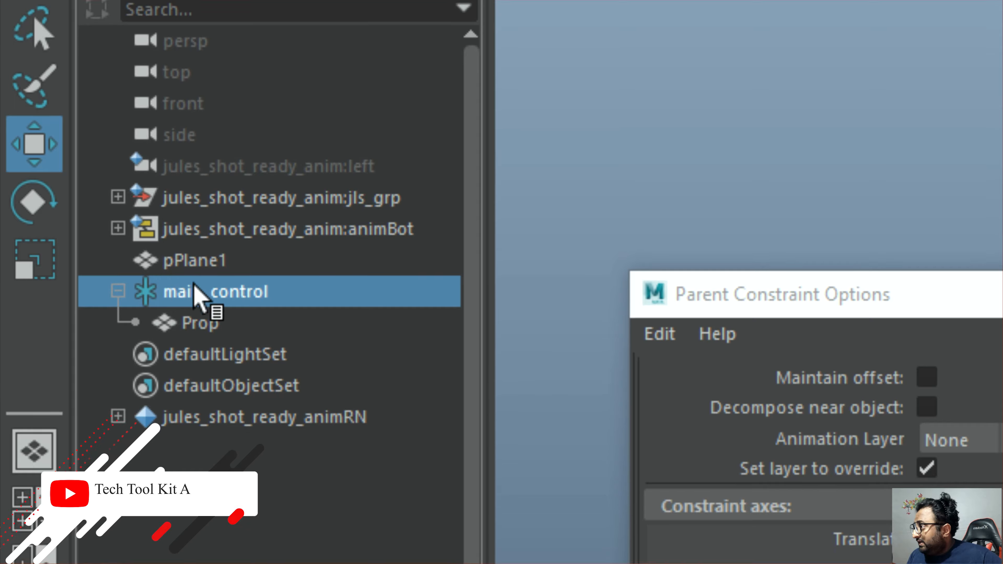
# Group main_control and rename the new group parient
pyautogui.click(219, 180)
pyautogui.click(233, 161)
pyautogui.click(231, 272)
pyautogui.hotkey('ctrl', 'g')
pyautogui.doubleClick(204, 272)
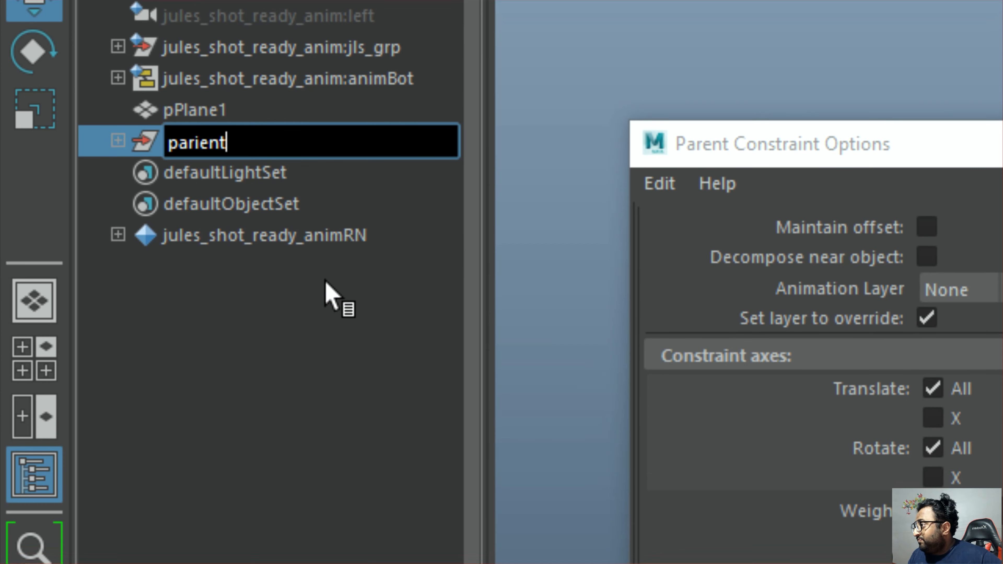
pyautogui.click(304, 377)
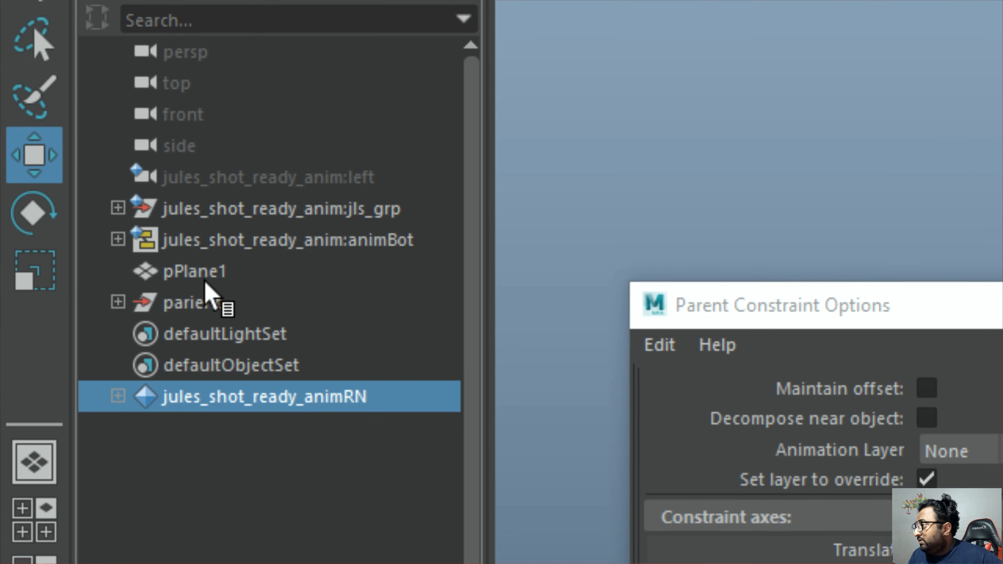
# Select the parient group and expand its hierarchy in the Outliner down to the Prop
pyautogui.click(193, 263)
pyautogui.click(213, 296)
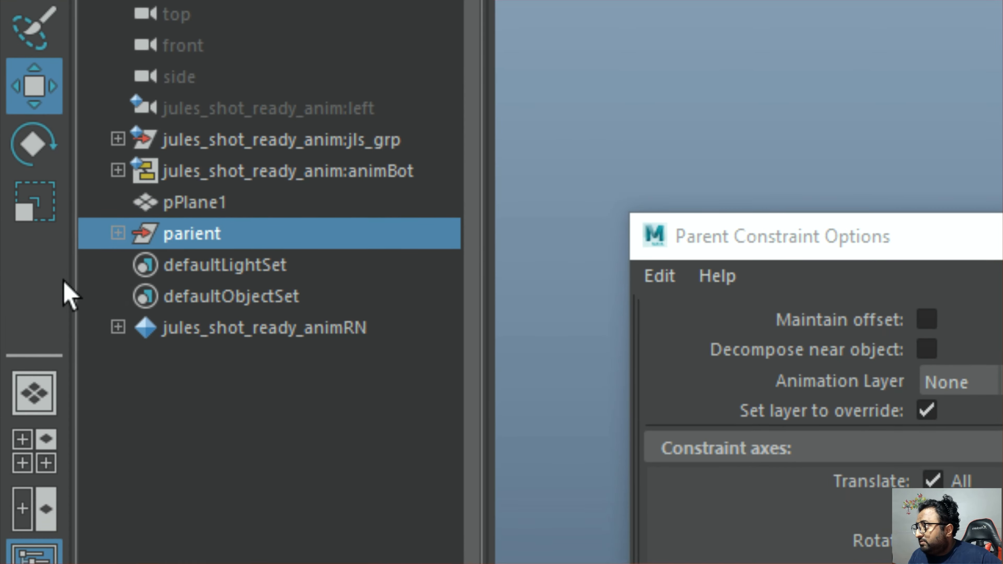
pyautogui.click(117, 270)
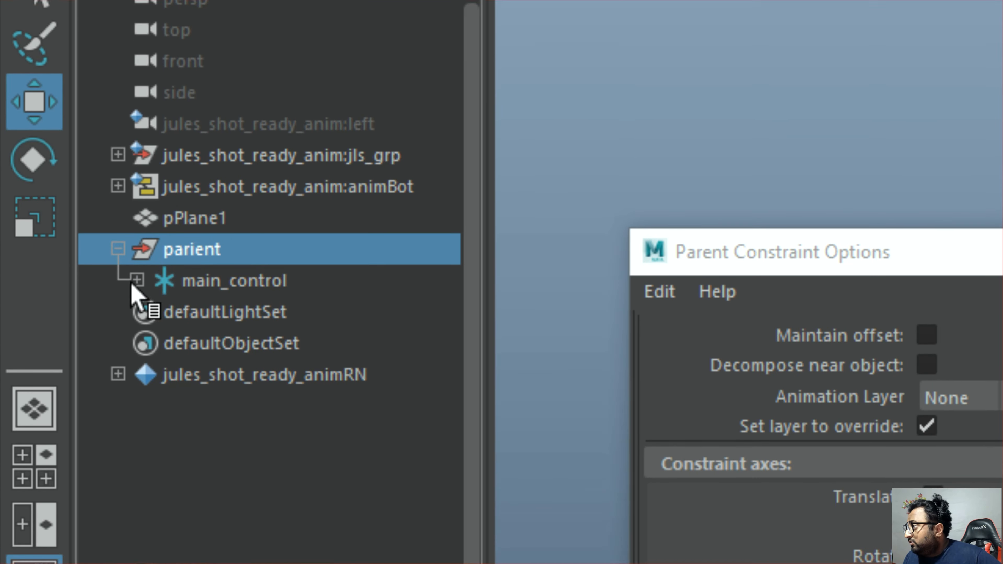
pyautogui.click(137, 278)
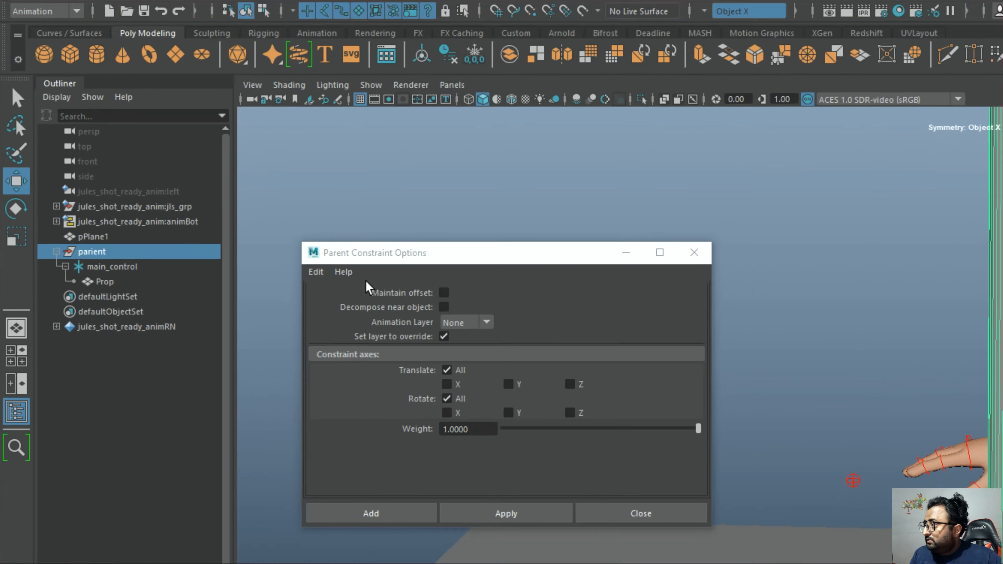
# Center the pivot of the parient group on the pole and clear the selection
pyautogui.scroll(-6, 517, 189)
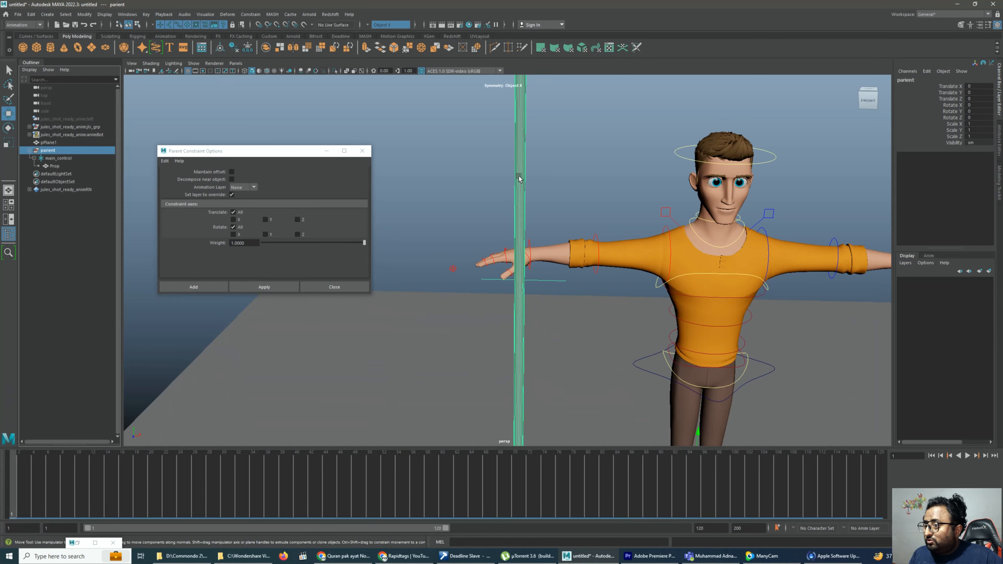
pyautogui.scroll(-2, 626, 376)
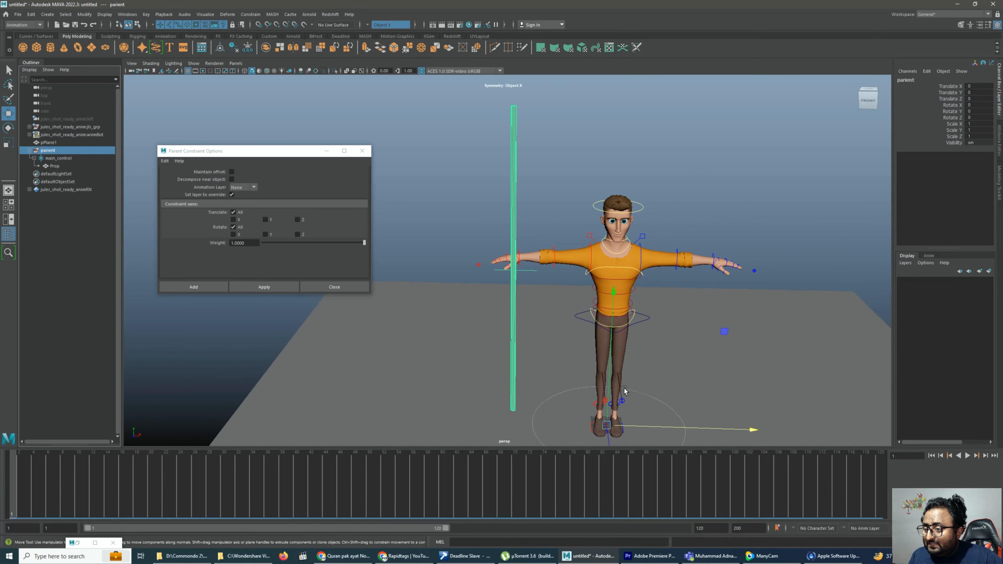
pyautogui.keyDown('alt'); pyautogui.moveTo(625, 390); pyautogui.dragTo(629, 315, button='middle'); pyautogui.keyUp('alt')
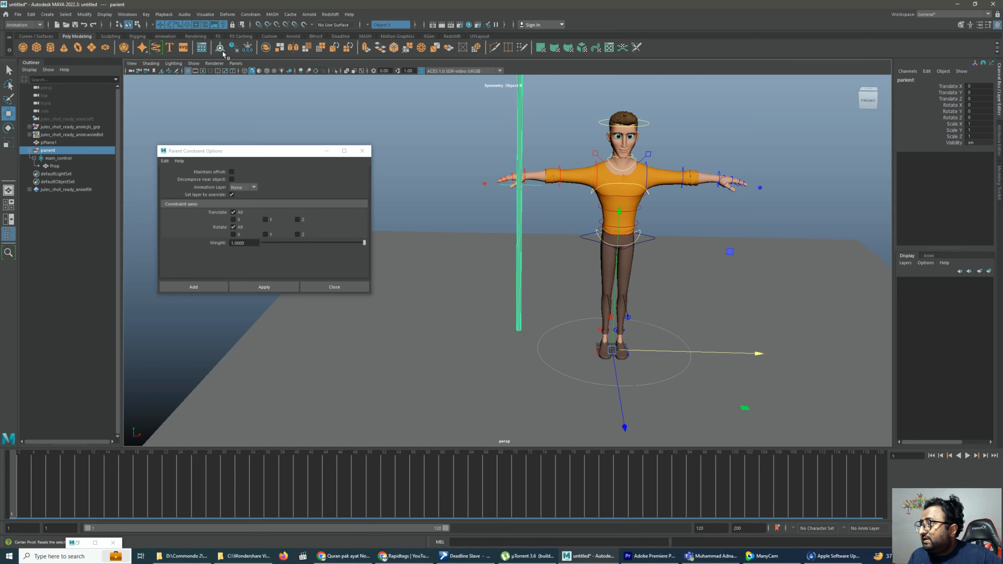
pyautogui.scroll(5, 466, 158)
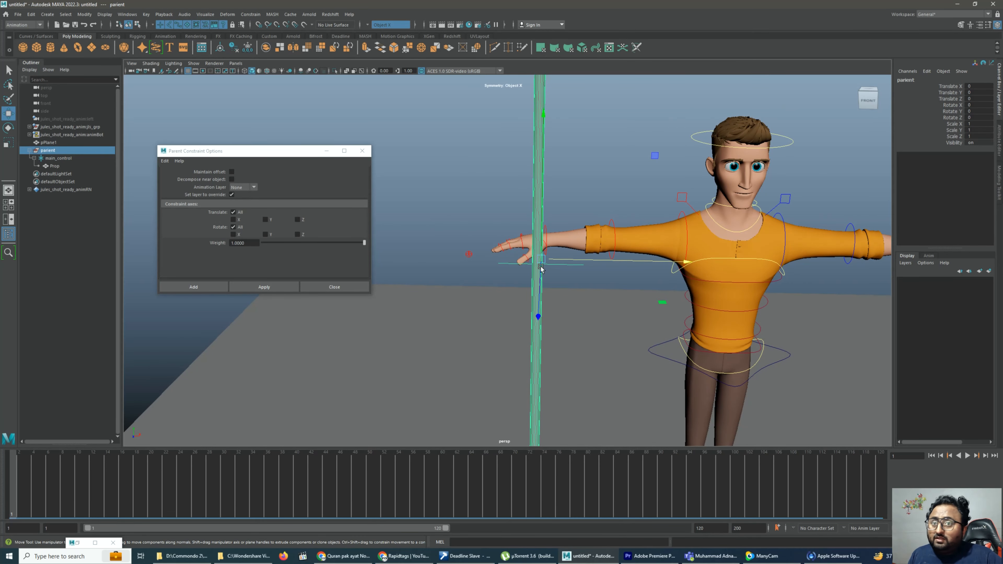
pyautogui.scroll(2, 541, 268)
pyautogui.click(585, 286)
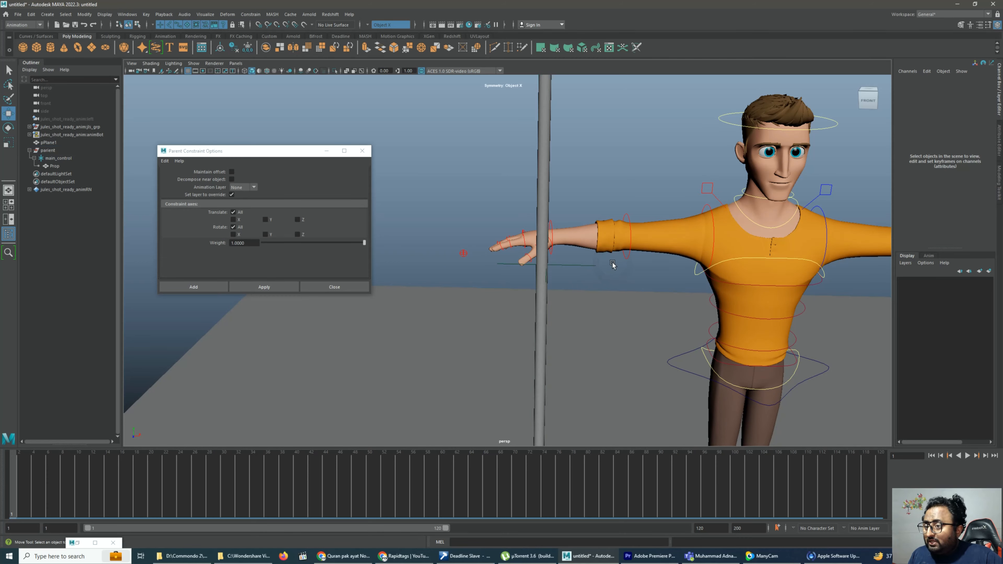
# Test parient and main_control by moving each one along X, undoing each move, and reselect parient
pyautogui.click(48, 151)
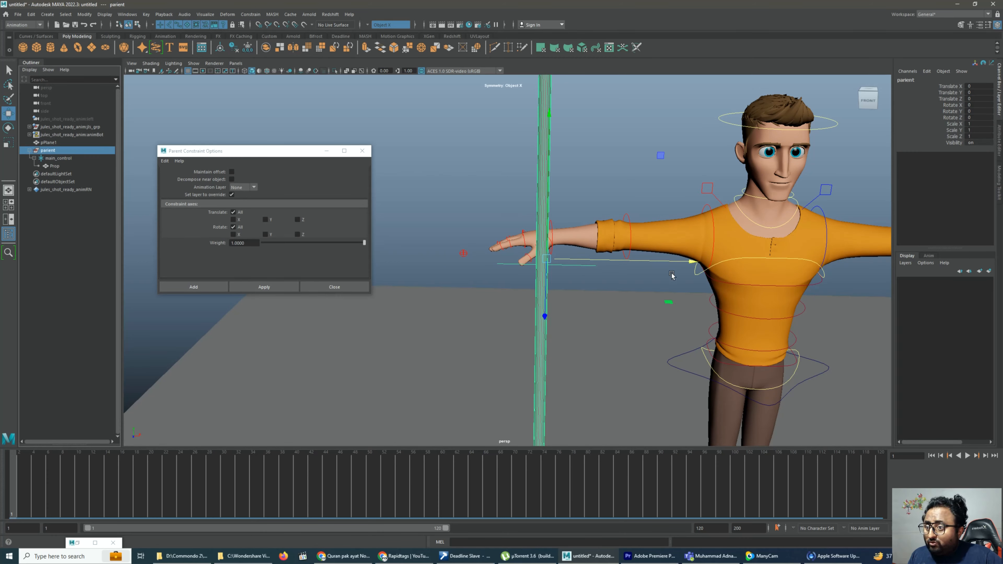
pyautogui.moveTo(673, 261); pyautogui.dragTo(626, 261)
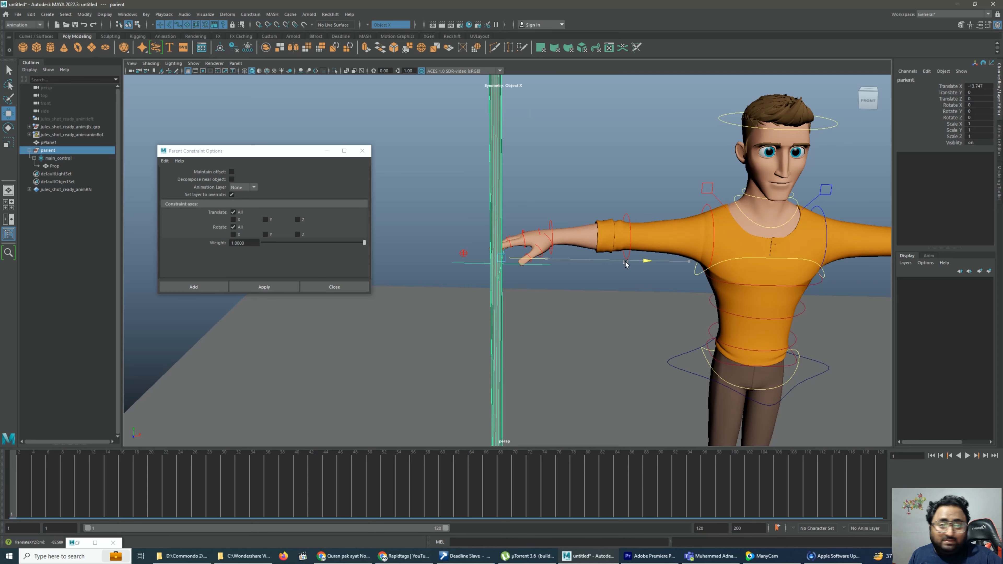
pyautogui.hotkey('ctrl', 'z')
pyautogui.click(62, 167)
pyautogui.click(62, 159)
pyautogui.moveTo(648, 269); pyautogui.dragTo(618, 276)
pyautogui.hotkey('ctrl', 'z')
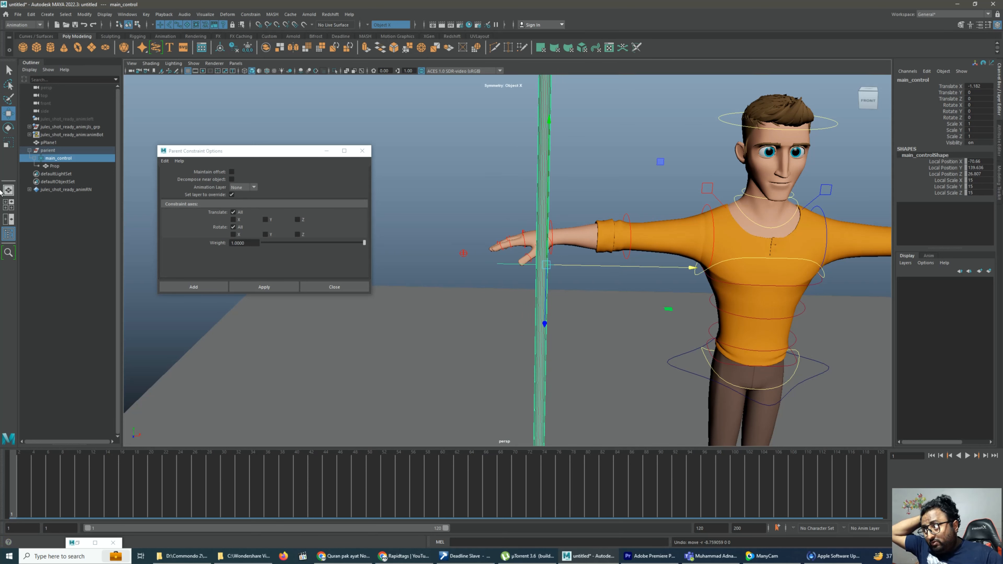
pyautogui.click(56, 152)
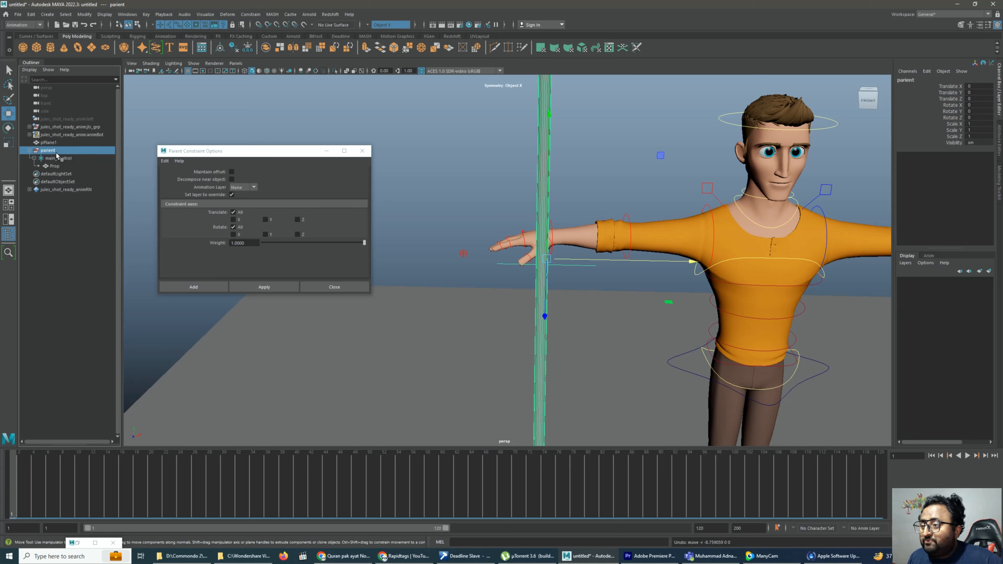
# Rotate the right upper arm forward to about -47 degrees in Y and bend the elbow across the chest
pyautogui.scroll(-5, 470, 200)
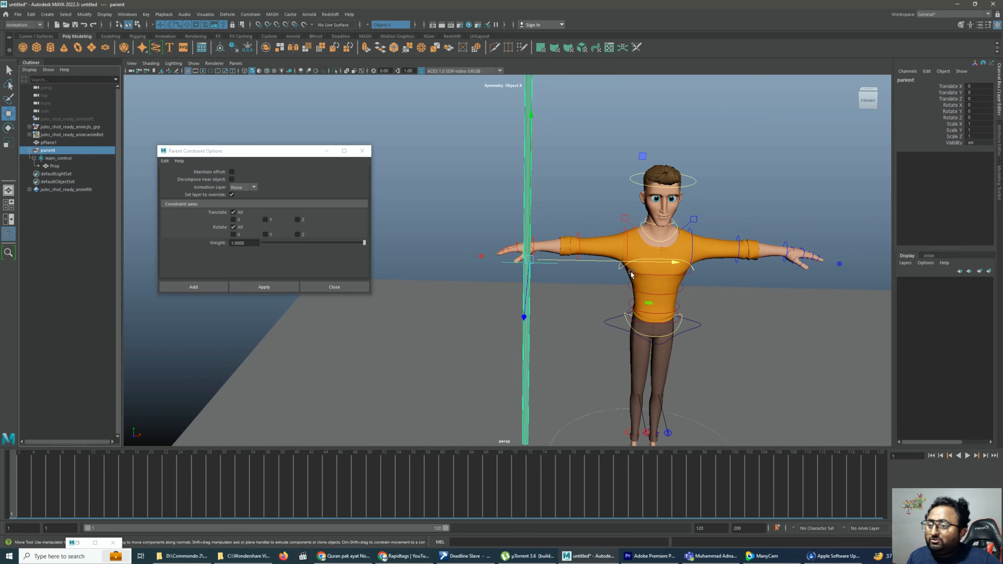
pyautogui.click(627, 244)
pyautogui.press('e')
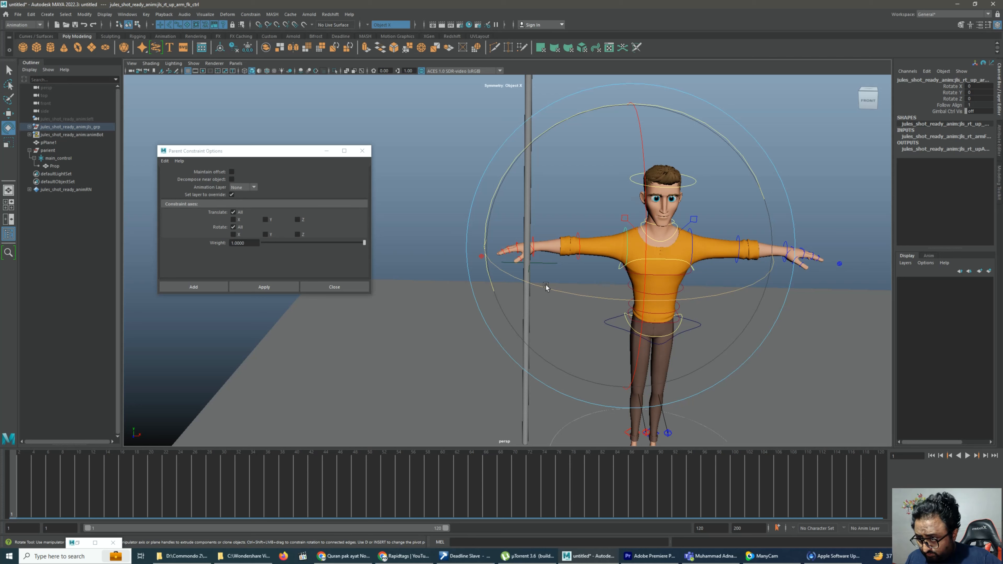
pyautogui.hotkey('ctrl', 'z')
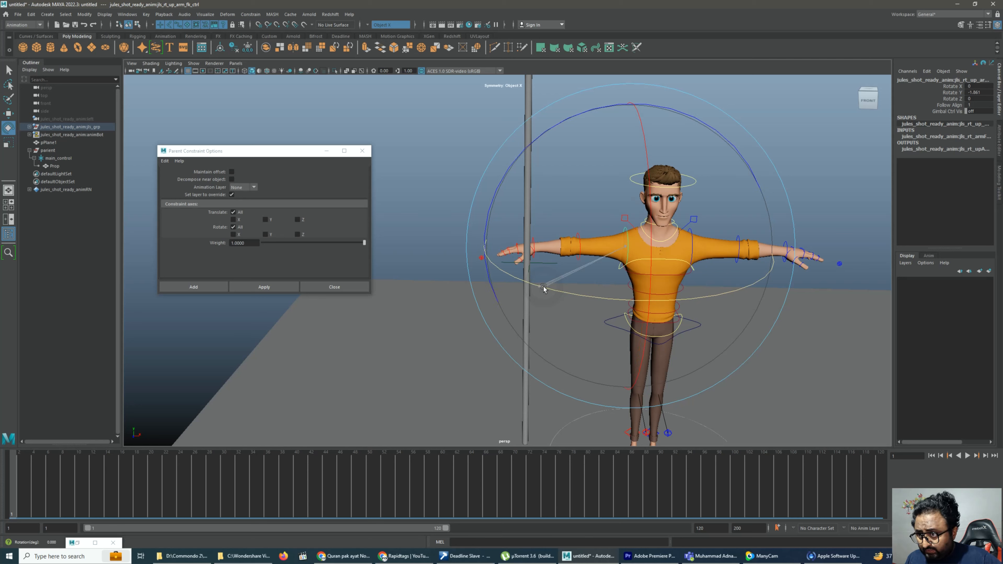
pyautogui.moveTo(542, 286); pyautogui.dragTo(648, 303)
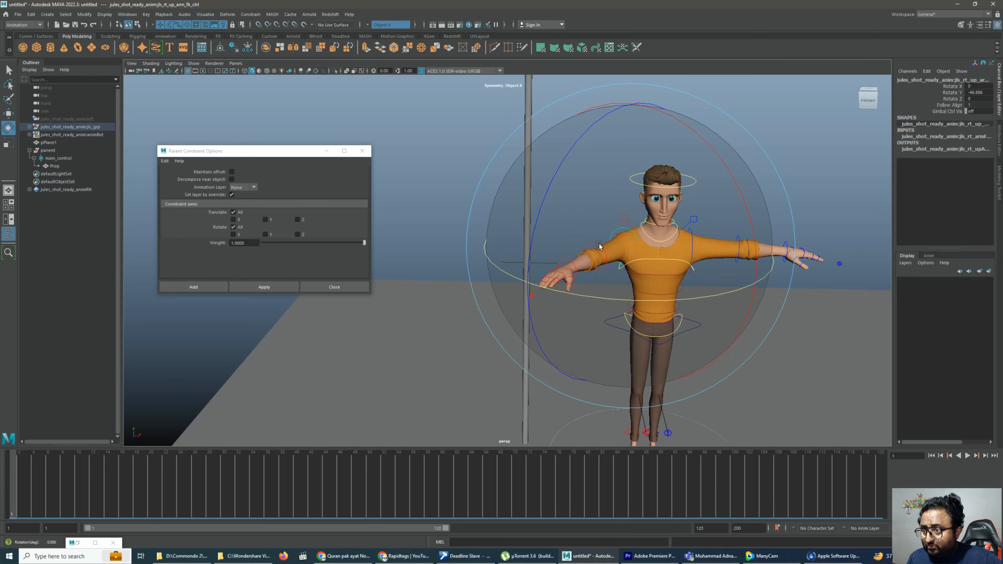
pyautogui.click(587, 234)
pyautogui.moveTo(561, 312); pyautogui.dragTo(579, 314)
pyautogui.click(607, 209)
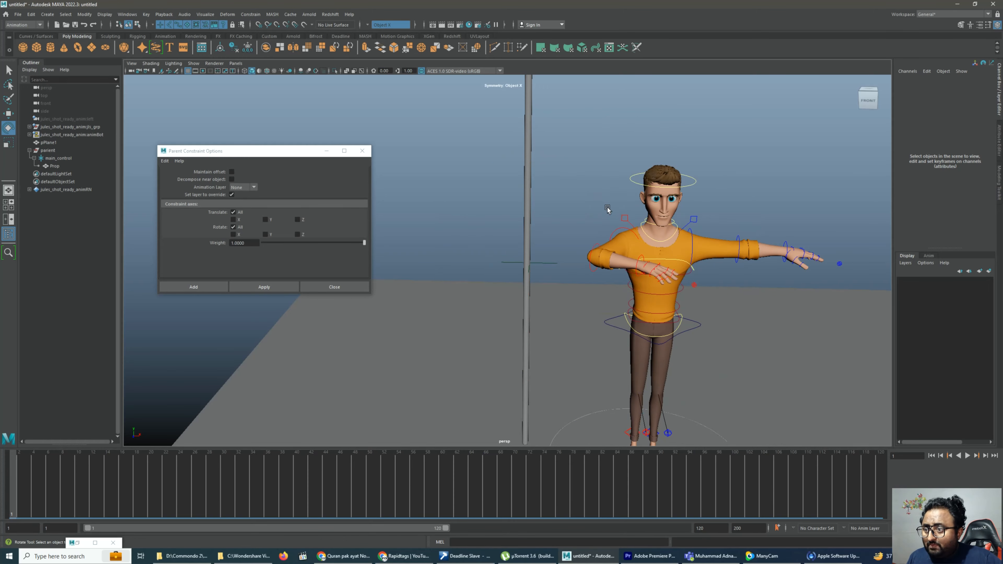
# Refine the right arm pose and rotate the right wrist so the palm turns toward the chest
pyautogui.scroll(3, 607, 208)
pyautogui.click(648, 223)
pyautogui.moveTo(605, 174); pyautogui.dragTo(584, 205)
pyautogui.moveTo(772, 194); pyautogui.dragTo(853, 155)
pyautogui.click(673, 269)
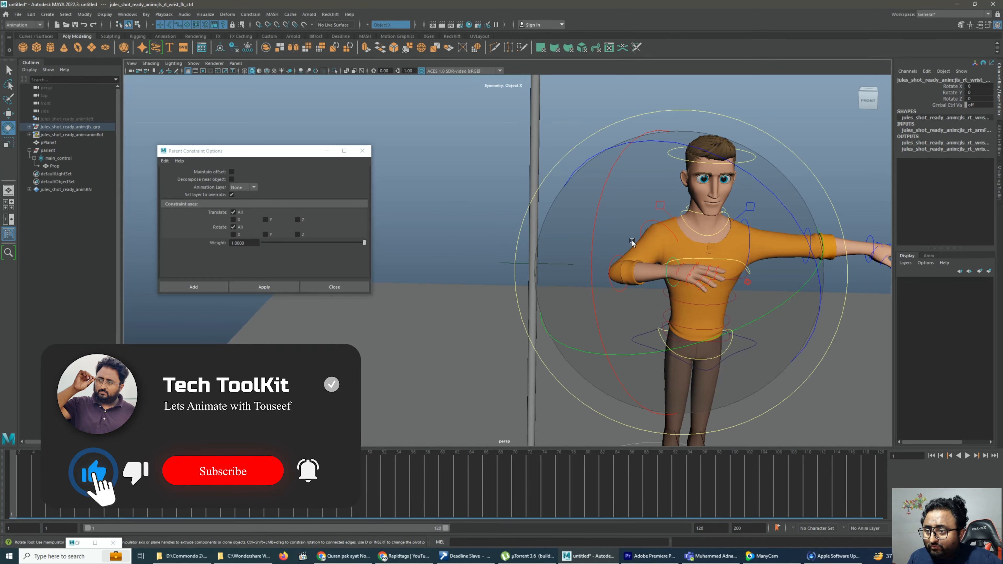
pyautogui.moveTo(633, 242); pyautogui.dragTo(647, 261)
pyautogui.moveTo(696, 174); pyautogui.dragTo(768, 315)
pyautogui.click(412, 201)
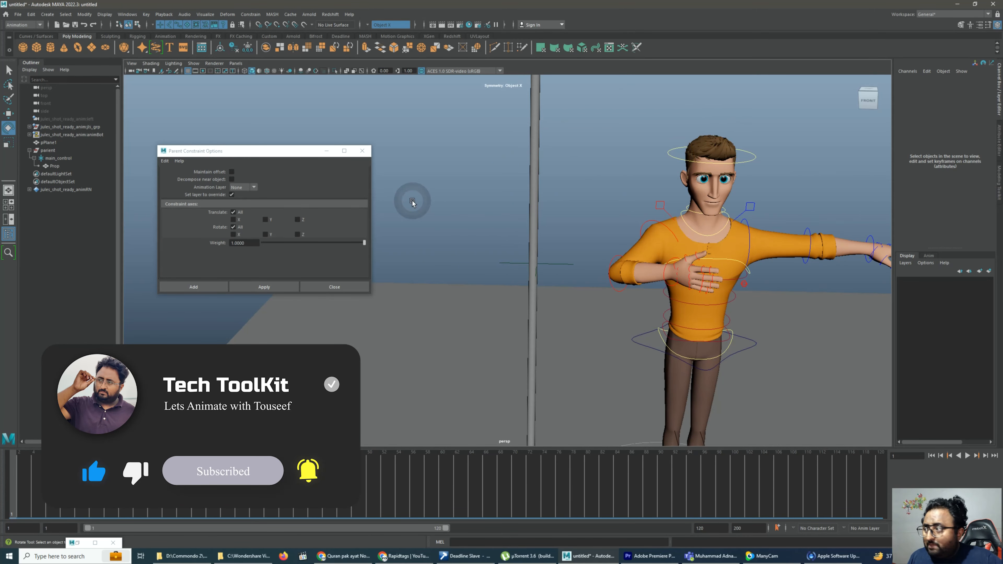
# Move the parient group so the pole sits in the character's right hand
pyautogui.click(47, 151)
pyautogui.press('w')
pyautogui.moveTo(586, 262); pyautogui.dragTo(741, 270)
pyautogui.keyDown('alt'); pyautogui.moveTo(740, 271); pyautogui.dragTo(616, 264); pyautogui.keyUp('alt')
pyautogui.keyDown('alt'); pyautogui.moveTo(616, 264); pyautogui.dragTo(682, 256); pyautogui.keyUp('alt')
pyautogui.moveTo(849, 253); pyautogui.dragTo(750, 280)
pyautogui.moveTo(617, 365); pyautogui.dragTo(629, 359)
pyautogui.keyDown('alt'); pyautogui.moveTo(676, 336); pyautogui.dragTo(790, 322); pyautogui.keyUp('alt')
pyautogui.moveTo(710, 294); pyautogui.dragTo(697, 292)
pyautogui.keyDown('alt'); pyautogui.moveTo(696, 292); pyautogui.dragTo(764, 257, button='middle'); pyautogui.keyUp('alt')
# Curl the fingers of the right hand into a fist around the pole
pyautogui.click(676, 276)
pyautogui.click(946, 130)
pyautogui.moveTo(808, 152); pyautogui.dragTo(844, 150, button='middle')
pyautogui.keyDown('alt'); pyautogui.moveTo(844, 150); pyautogui.dragTo(777, 188); pyautogui.keyUp('alt')
# Adjust the parient group so the pole fits inside the right fist, and clear the selection
pyautogui.click(47, 151)
pyautogui.press('w')
pyautogui.moveTo(448, 320); pyautogui.dragTo(455, 317)
pyautogui.click(454, 312)
pyautogui.click(459, 161)
pyautogui.keyDown('alt'); pyautogui.moveTo(459, 161); pyautogui.dragTo(564, 219); pyautogui.keyUp('alt')
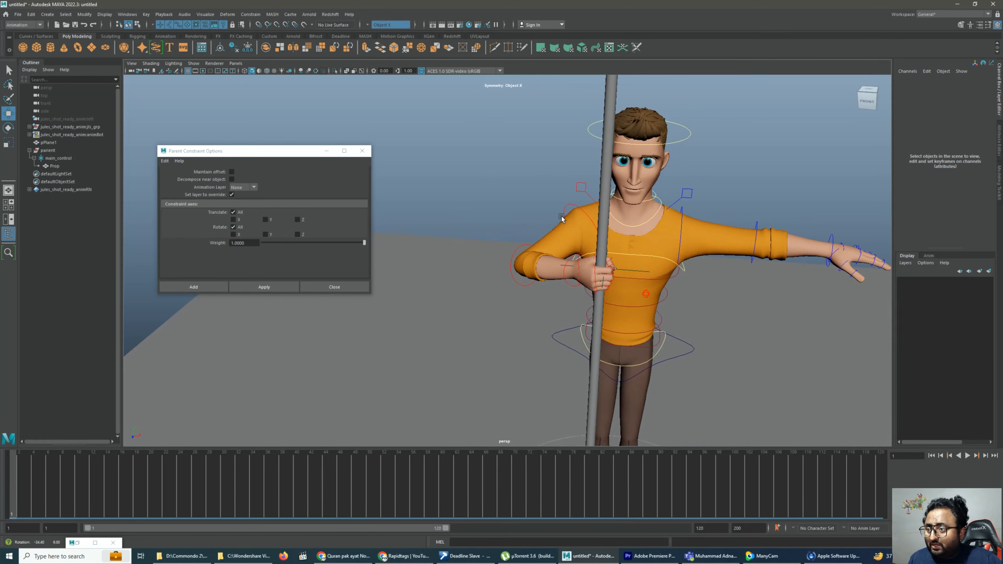
# Try rotating the right wrist control and undo the rotation
pyautogui.click(570, 261)
pyautogui.press('e')
pyautogui.moveTo(723, 244); pyautogui.dragTo(730, 289)
pyautogui.hotkey('ctrl', 'z')
# Rotate the left upper arm forward and down to about -52 degrees in Y and -54 in Z
pyautogui.click(801, 174)
pyautogui.click(677, 228)
pyautogui.moveTo(810, 268); pyautogui.dragTo(703, 316)
pyautogui.click(742, 90)
pyautogui.click(687, 206)
pyautogui.moveTo(794, 154); pyautogui.dragTo(826, 230)
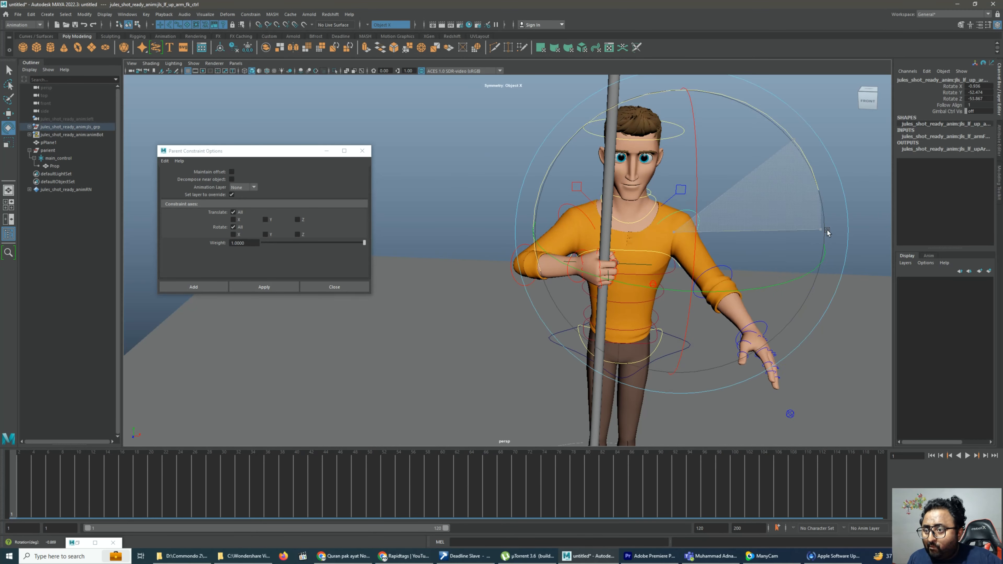
pyautogui.click(845, 221)
# Bend the left elbow across the torso and adjust the upper arm so the left hand reaches the pole
pyautogui.click(722, 302)
pyautogui.moveTo(784, 345); pyautogui.dragTo(698, 344)
pyautogui.click(747, 115)
pyautogui.click(695, 211)
pyautogui.moveTo(790, 141); pyautogui.dragTo(815, 186)
pyautogui.click(834, 180)
# Rotate the left wrist toward the pole and set the left upper arm to about -38.5 degrees in Y
pyautogui.click(645, 295)
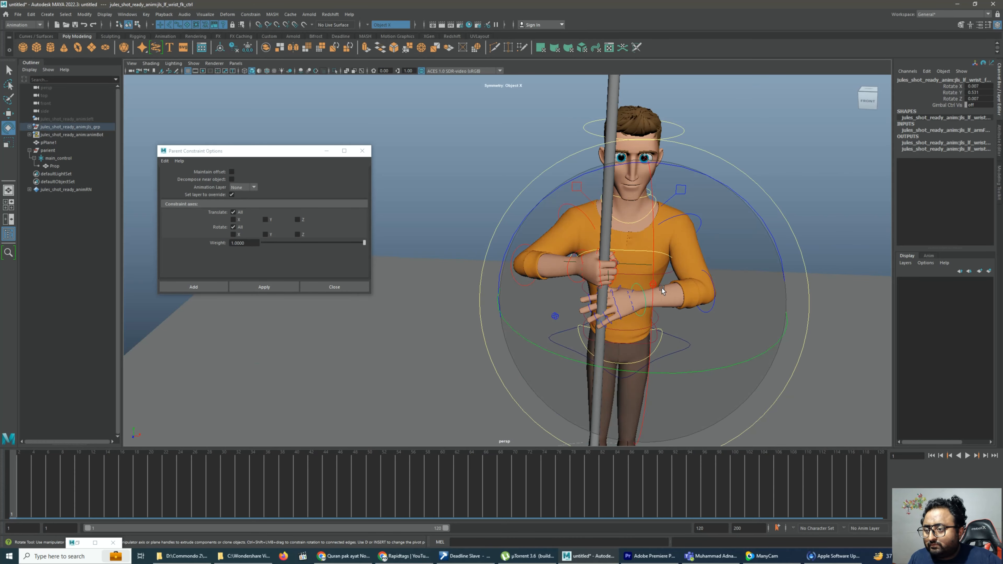
pyautogui.moveTo(743, 304); pyautogui.dragTo(763, 365)
pyautogui.click(739, 99)
pyautogui.click(681, 215)
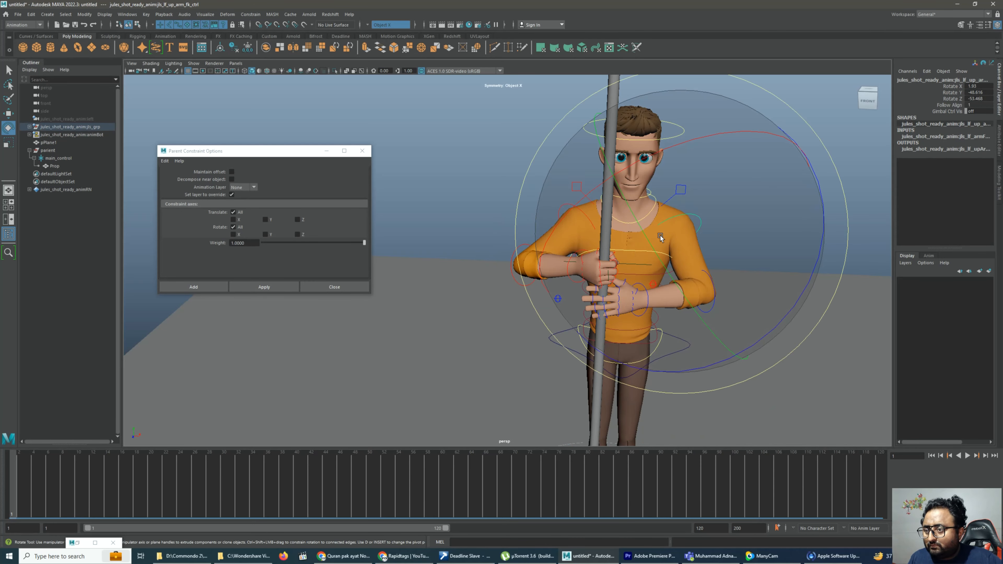
pyautogui.moveTo(657, 256); pyautogui.dragTo(688, 278)
# Rotate the left upper arm to bring the left hand below the right hand on the pole
pyautogui.click(790, 91)
pyautogui.click(685, 188)
pyautogui.moveTo(754, 158); pyautogui.dragTo(759, 185)
pyautogui.moveTo(683, 294); pyautogui.dragTo(657, 241)
pyautogui.hotkey('ctrl', 'z')
pyautogui.moveTo(764, 183); pyautogui.dragTo(765, 175)
pyautogui.click(784, 168)
pyautogui.click(698, 224)
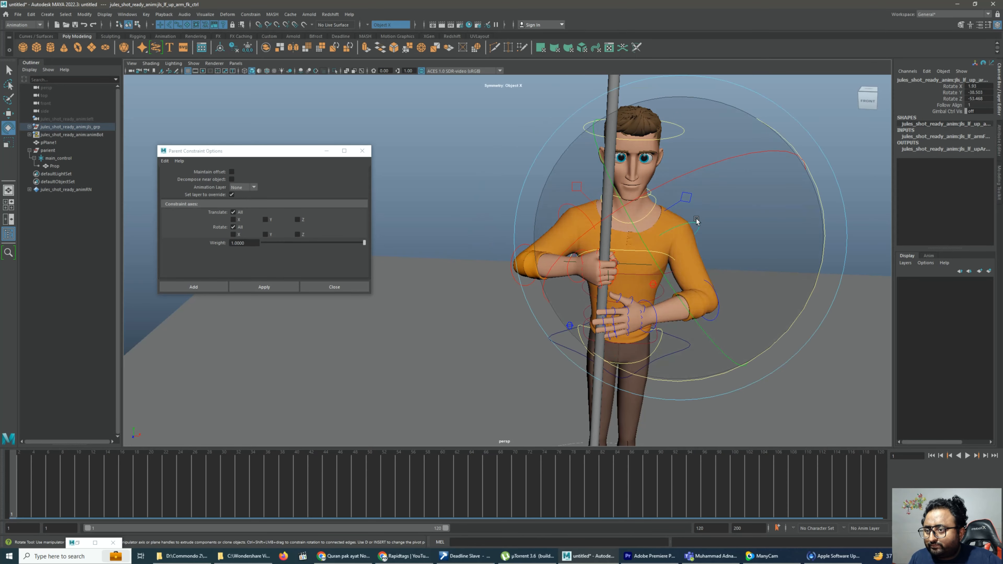
# Rotate the left elbow to angle the forearm toward the pole
pyautogui.moveTo(675, 299); pyautogui.dragTo(721, 181)
pyautogui.click(862, 198)
pyautogui.click(720, 315)
pyautogui.moveTo(728, 303); pyautogui.dragTo(732, 296)
pyautogui.click(784, 169)
# Rotate the left upper arm downward and bend the left elbow to match the new arm position
pyautogui.click(699, 224)
pyautogui.moveTo(820, 206); pyautogui.dragTo(807, 234)
pyautogui.click(763, 262)
pyautogui.click(705, 323)
pyautogui.click(734, 221)
pyautogui.keyDown('alt'); pyautogui.moveTo(705, 176); pyautogui.dragTo(654, 194); pyautogui.keyUp('alt')
pyautogui.click(718, 276)
# Fine-tune the left upper arm's rotation to bring the left hand onto the pole at waist height
pyautogui.click(703, 237)
pyautogui.moveTo(737, 210); pyautogui.dragTo(744, 231)
pyautogui.keyDown('alt'); pyautogui.moveTo(730, 340); pyautogui.dragTo(777, 322); pyautogui.keyUp('alt')
pyautogui.click(777, 322)
pyautogui.click(682, 234)
pyautogui.moveTo(811, 206); pyautogui.dragTo(813, 232)
pyautogui.click(784, 269)
# Rotate the left wrist toward the pole and set the left hand's Master Fist to 6.8
pyautogui.scroll(3, 731, 332)
pyautogui.click(684, 339)
pyautogui.moveTo(794, 288); pyautogui.dragTo(761, 253)
pyautogui.click(585, 339)
pyautogui.click(942, 137)
pyautogui.click(942, 130)
pyautogui.moveTo(784, 202); pyautogui.dragTo(849, 199, button='middle')
pyautogui.keyDown('alt'); pyautogui.moveTo(850, 199); pyautogui.dragTo(831, 201); pyautogui.keyUp('alt')
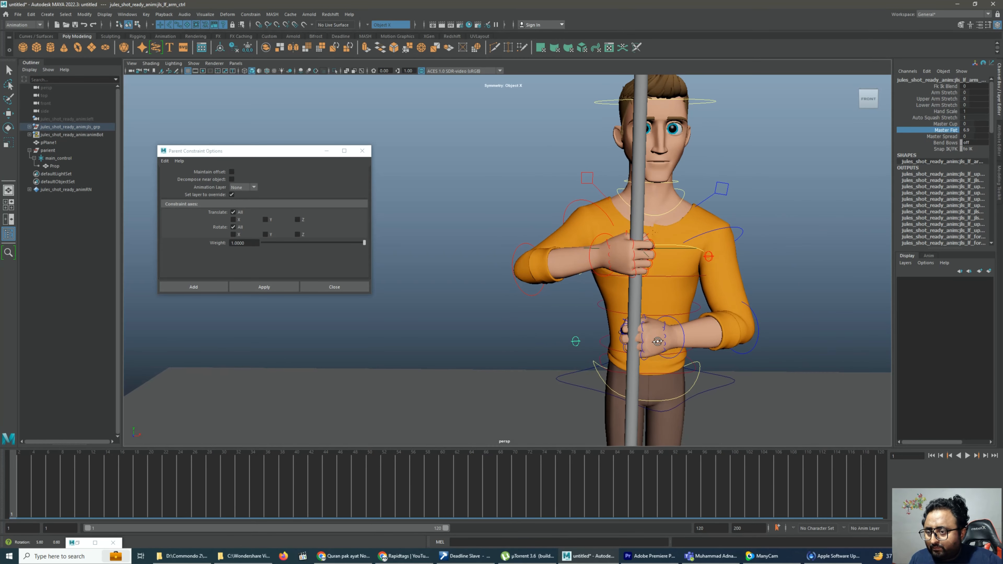
# Rotate the left upper arm slightly to align the closed fist with the pole
pyautogui.click(753, 345)
pyautogui.click(739, 187)
pyautogui.click(740, 229)
pyautogui.moveTo(743, 184); pyautogui.dragTo(724, 188)
pyautogui.click(776, 265)
# Rotate the left elbow to about -12.6 degrees in X, -82 in Y and -30.6 in Z
pyautogui.click(748, 351)
pyautogui.keyDown('alt'); pyautogui.moveTo(720, 327); pyautogui.dragTo(701, 347); pyautogui.keyUp('alt')
pyautogui.keyDown('alt'); pyautogui.moveTo(701, 347); pyautogui.dragTo(659, 318, button='middle'); pyautogui.keyUp('alt')
pyautogui.click(710, 143)
pyautogui.moveTo(666, 228); pyautogui.dragTo(638, 239)
pyautogui.click(743, 308)
pyautogui.click(692, 295)
pyautogui.keyDown('alt'); pyautogui.moveTo(574, 351); pyautogui.dragTo(604, 354); pyautogui.keyUp('alt')
pyautogui.scroll(-5, 604, 353)
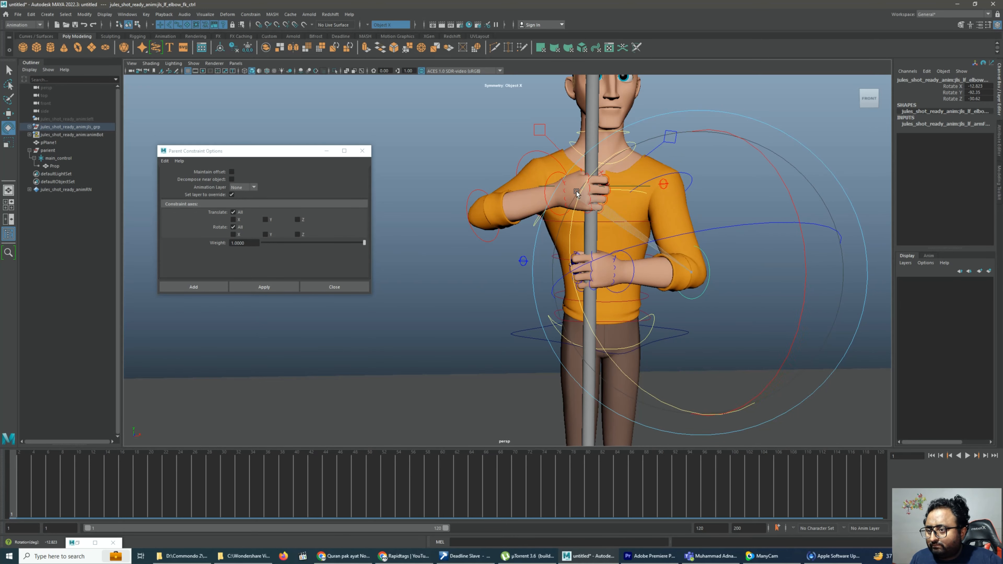
# Make the final left arm rotation adjustments so the left fist wraps around the pole
pyautogui.click(716, 227)
pyautogui.keyDown('alt'); pyautogui.moveTo(716, 228); pyautogui.dragTo(699, 241); pyautogui.keyUp('alt')
pyautogui.keyDown('alt'); pyautogui.moveTo(639, 258); pyautogui.dragTo(606, 265); pyautogui.keyUp('alt')
pyautogui.keyDown('alt'); pyautogui.moveTo(606, 265); pyautogui.dragTo(649, 266, button='right'); pyautogui.keyUp('alt')
pyautogui.keyDown('alt'); pyautogui.moveTo(648, 265); pyautogui.dragTo(643, 269); pyautogui.keyUp('alt')
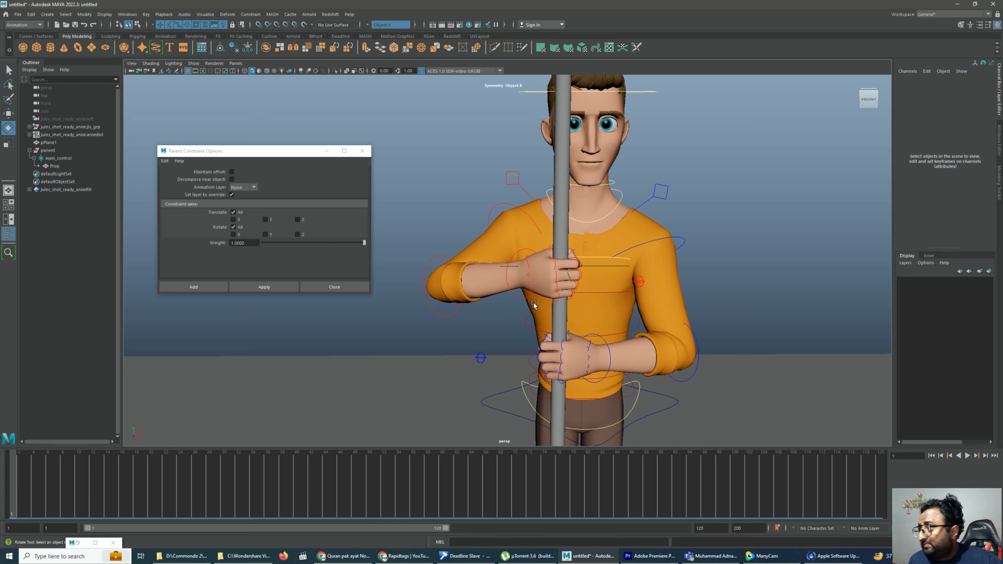
pyautogui.keyDown('alt'); pyautogui.moveTo(507, 285); pyautogui.dragTo(504, 296, button='right'); pyautogui.keyUp('alt')
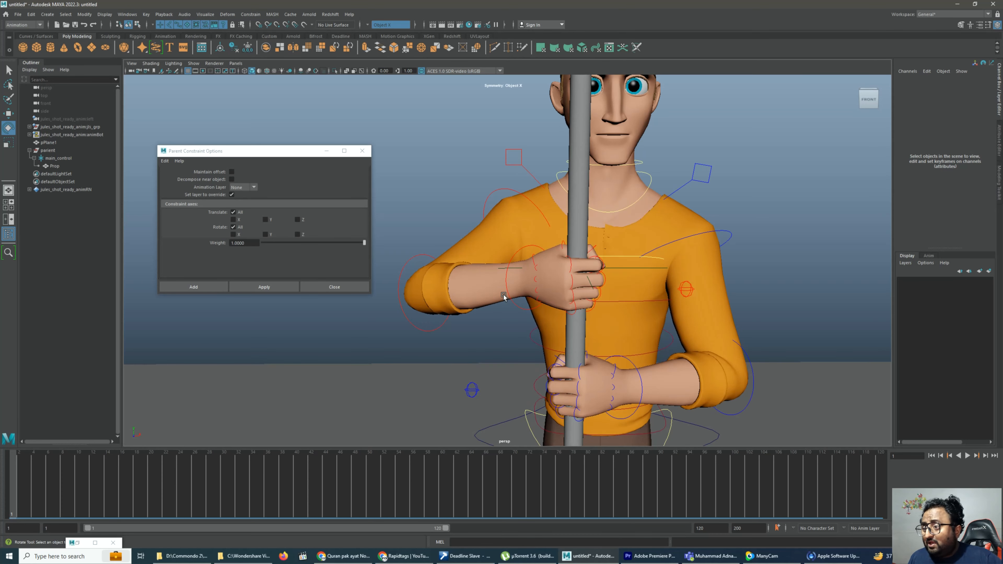
pyautogui.click(517, 308)
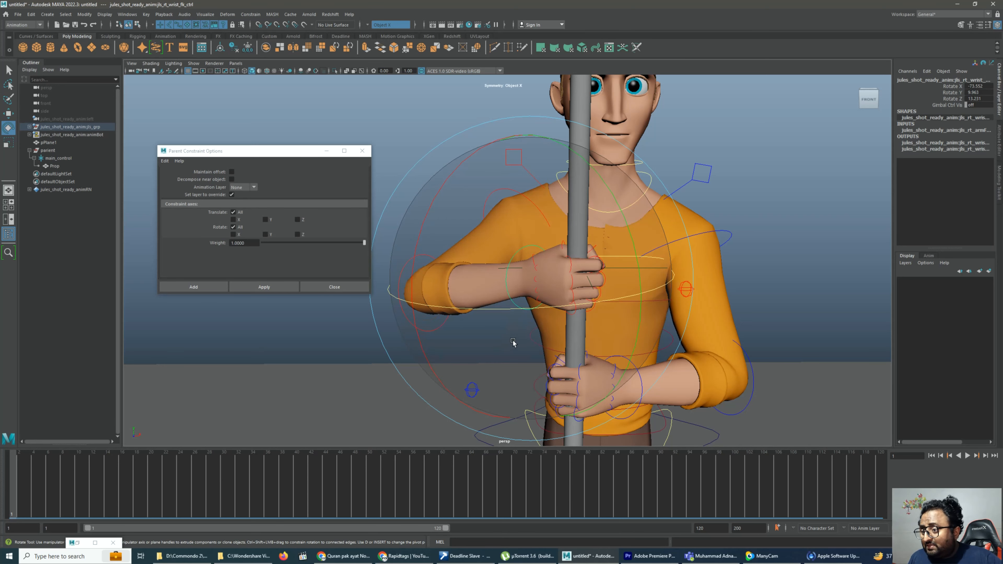
pyautogui.click(509, 291)
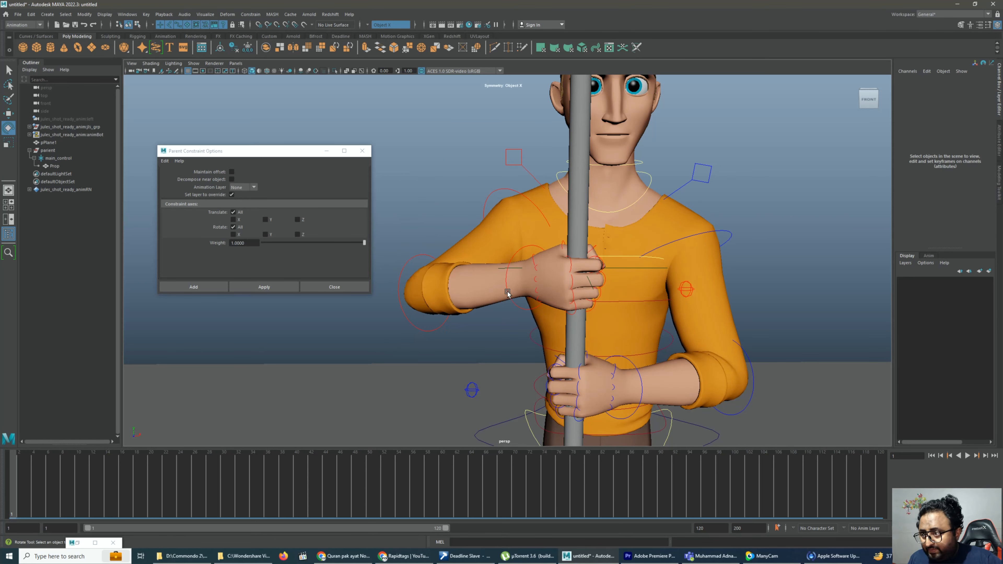
pyautogui.click(523, 245)
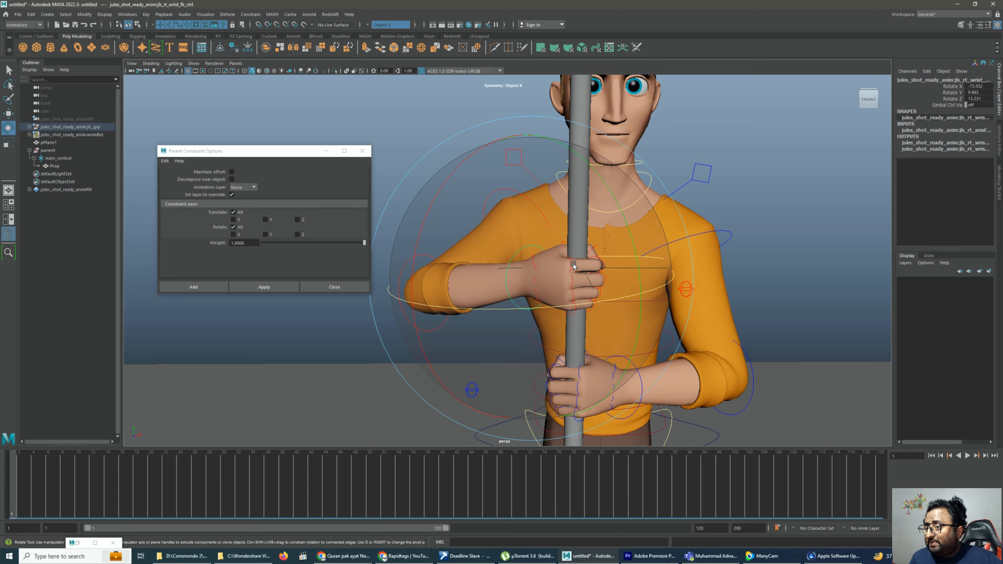
pyautogui.click(794, 288)
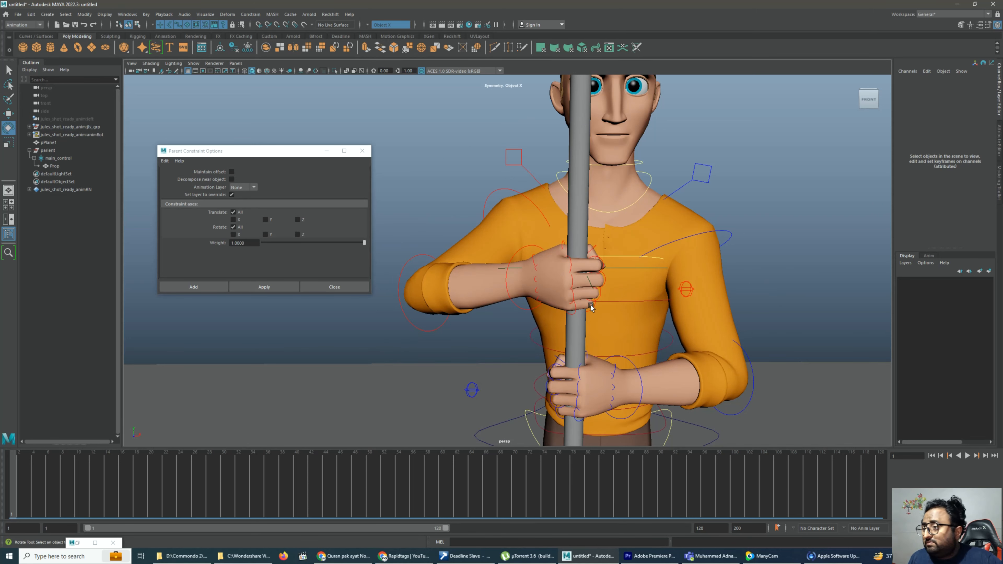
pyautogui.click(512, 303)
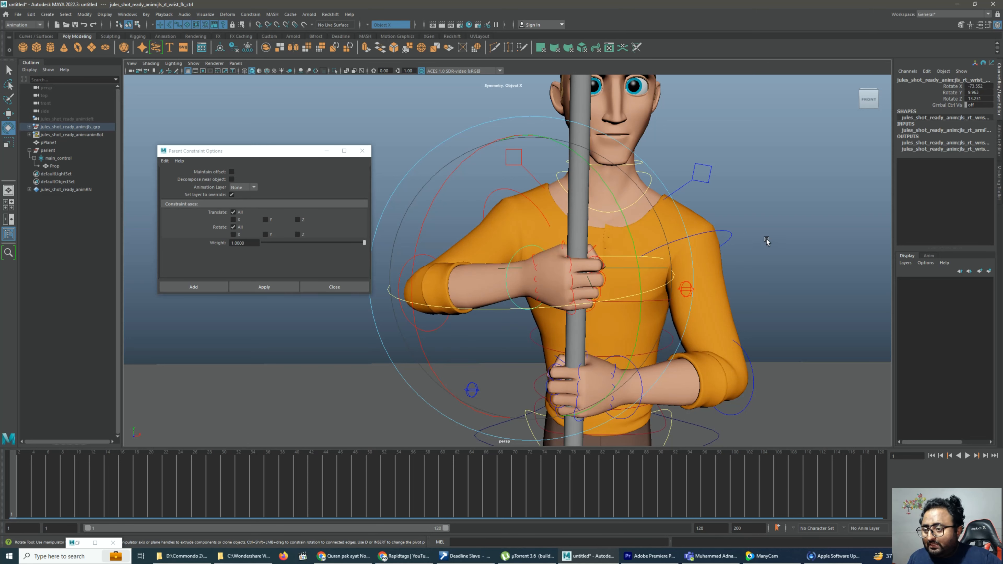
pyautogui.click(819, 175)
pyautogui.keyDown('alt'); pyautogui.moveTo(747, 215); pyautogui.dragTo(762, 161, button='middle'); pyautogui.keyUp('alt')
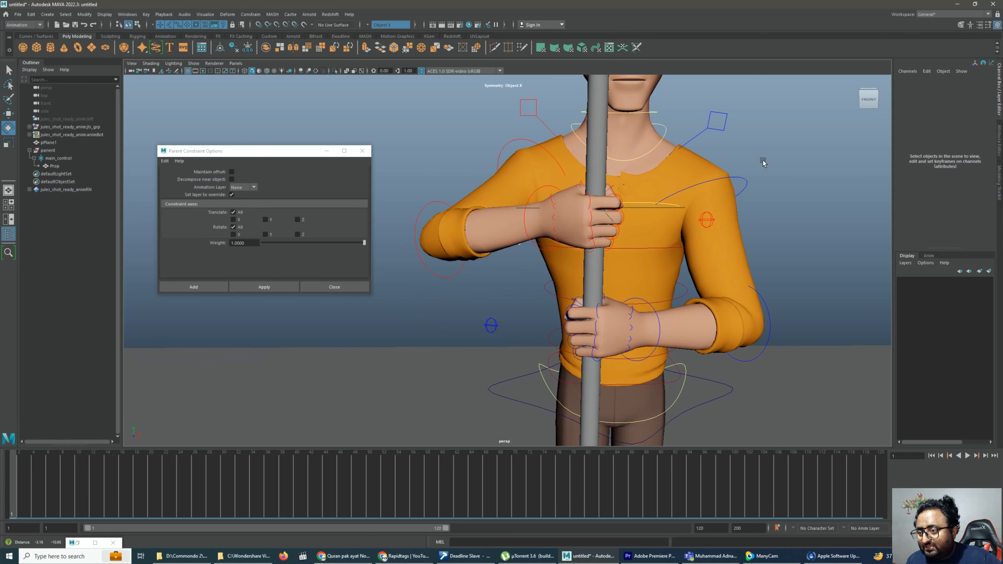
# Turn on the gimbal control for the left wrist
pyautogui.click(651, 357)
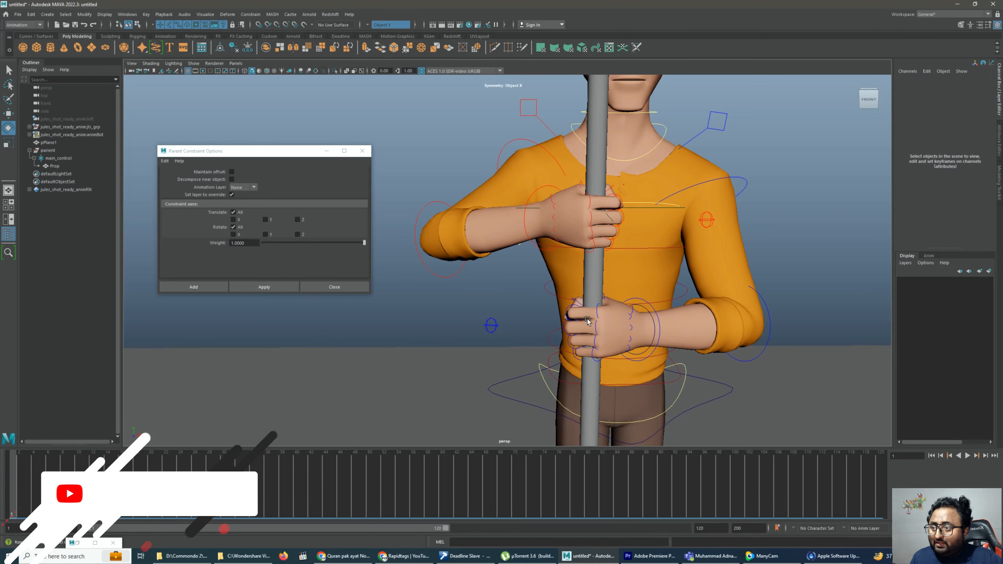
pyautogui.click(527, 208)
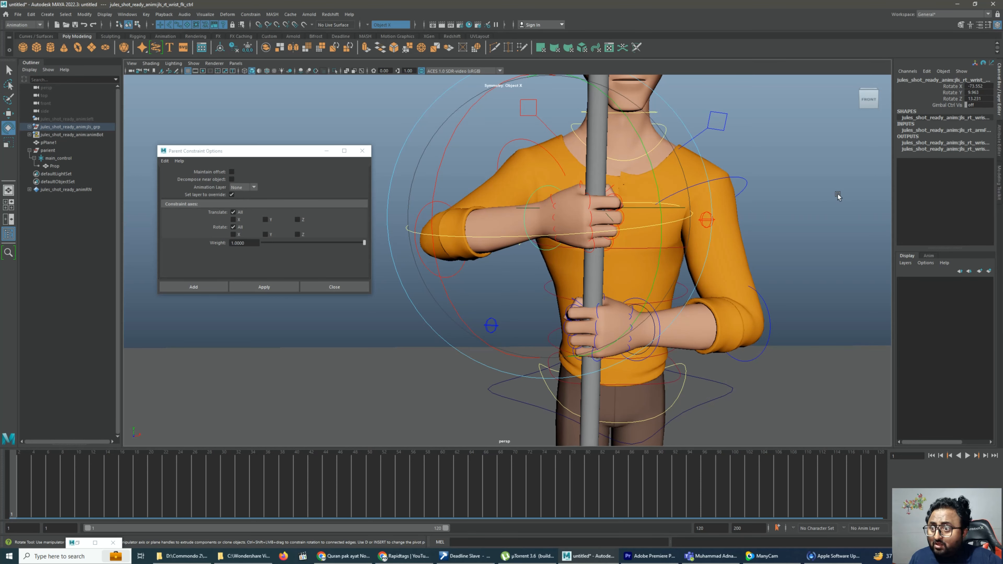
pyautogui.click(836, 195)
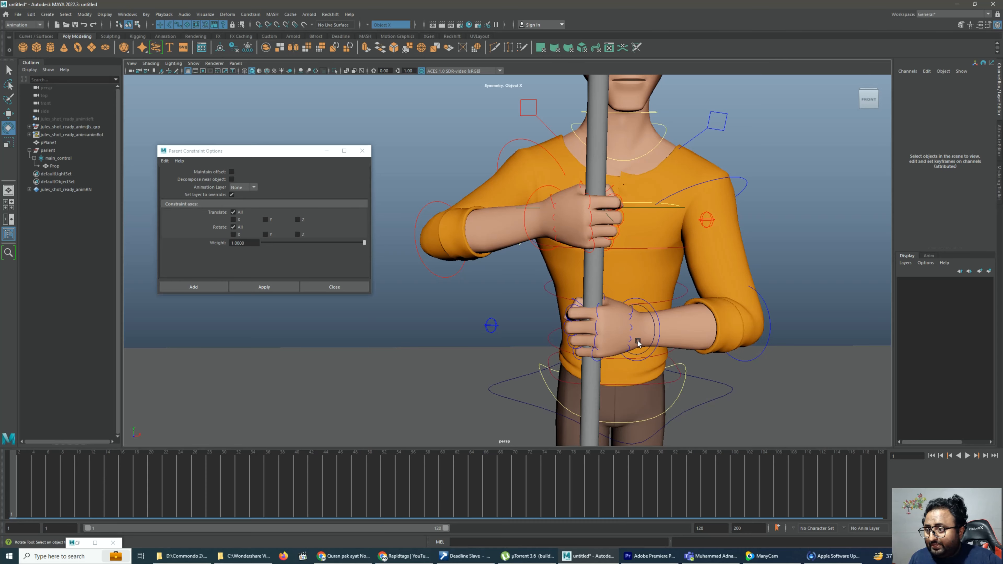
# Create a locator with a local scale of 7.9 on all axes and raise it to about 83 in Y
pyautogui.scroll(-2, 610, 342)
pyautogui.scroll(1, 592, 347)
pyautogui.keyDown('alt'); pyautogui.moveTo(581, 354); pyautogui.dragTo(592, 358); pyautogui.keyUp('alt')
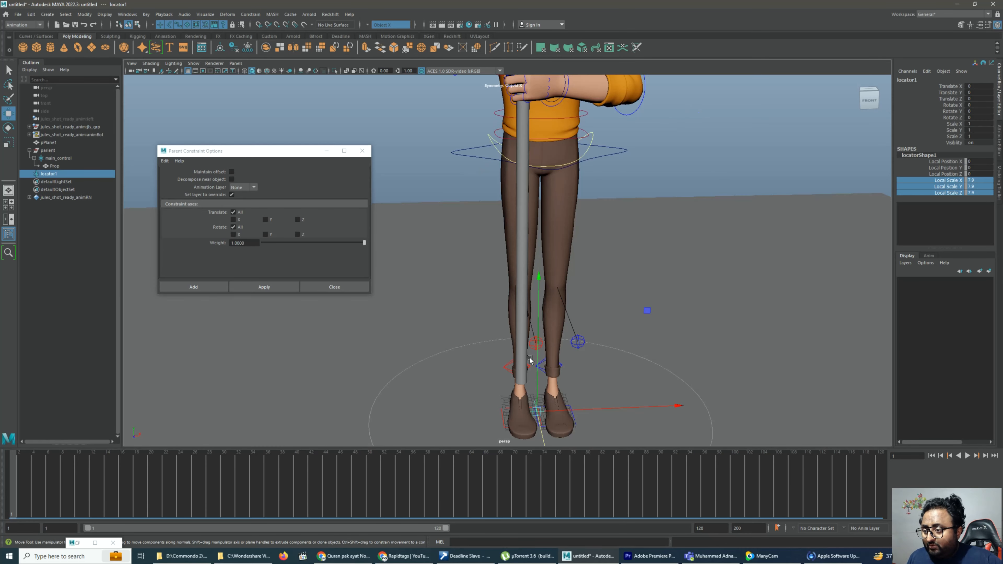
pyautogui.moveTo(539, 367); pyautogui.dragTo(583, 235)
pyautogui.keyDown('alt'); pyautogui.moveTo(582, 239); pyautogui.dragTo(590, 318, button='middle'); pyautogui.keyUp('alt')
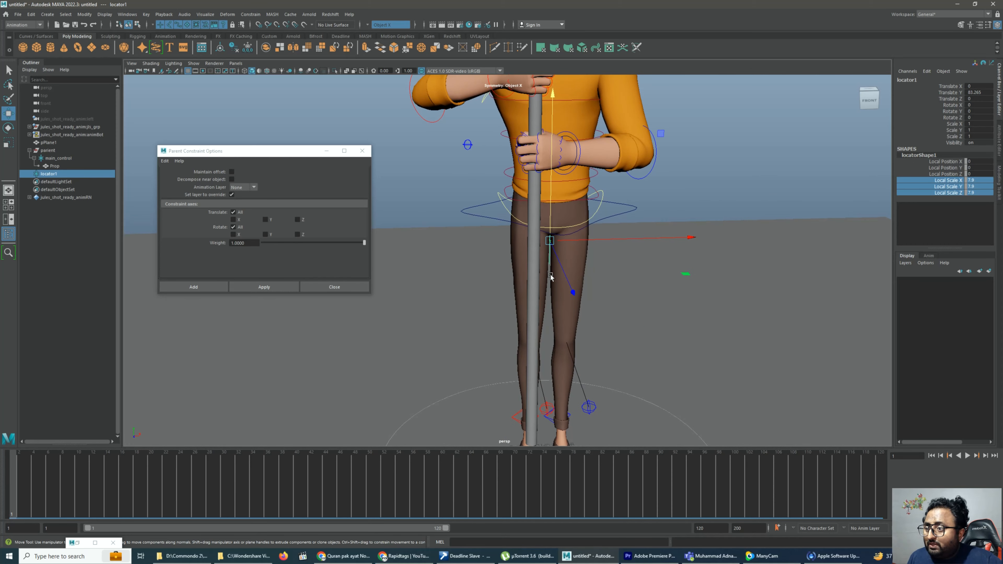
# Snap the locator into the left hand's grip on the pole, at about -6.5 in X, 118 in Y and 30.5 in Z
pyautogui.press('v')
pyautogui.moveTo(553, 240); pyautogui.dragTo(600, 210)
pyautogui.moveTo(638, 148); pyautogui.dragTo(624, 150)
pyautogui.keyDown('alt'); pyautogui.moveTo(625, 245); pyautogui.dragTo(548, 288); pyautogui.keyUp('alt')
pyautogui.scroll(2, 548, 288)
pyautogui.keyDown('alt'); pyautogui.moveTo(551, 278); pyautogui.dragTo(561, 389, button='middle'); pyautogui.keyUp('alt')
pyautogui.keyDown('alt'); pyautogui.moveTo(585, 236); pyautogui.dragTo(608, 236); pyautogui.keyUp('alt')
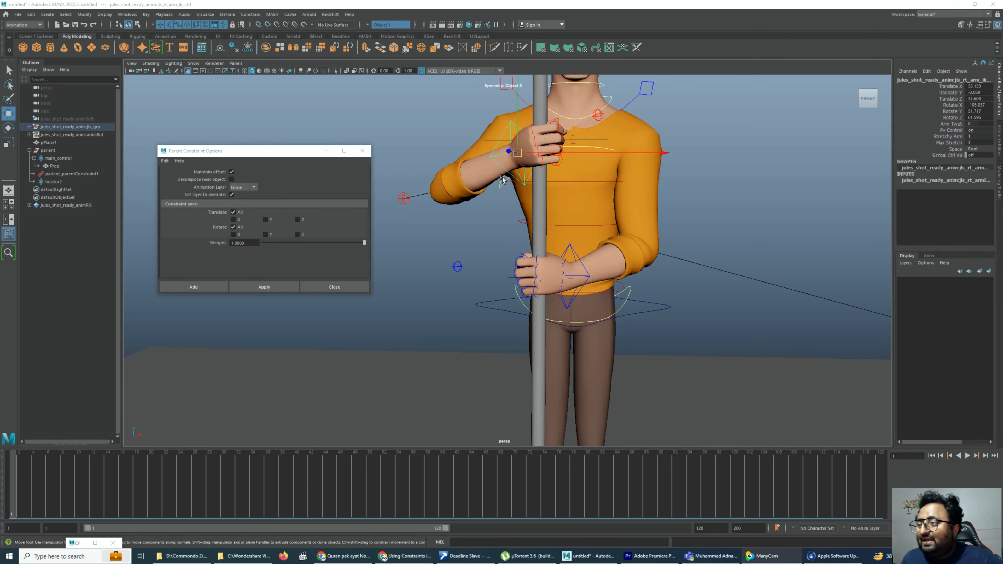
# Try moving the right arm's IK control and undo the movement
pyautogui.keyDown('alt'); pyautogui.moveTo(503, 179); pyautogui.dragTo(598, 223); pyautogui.keyUp('alt')
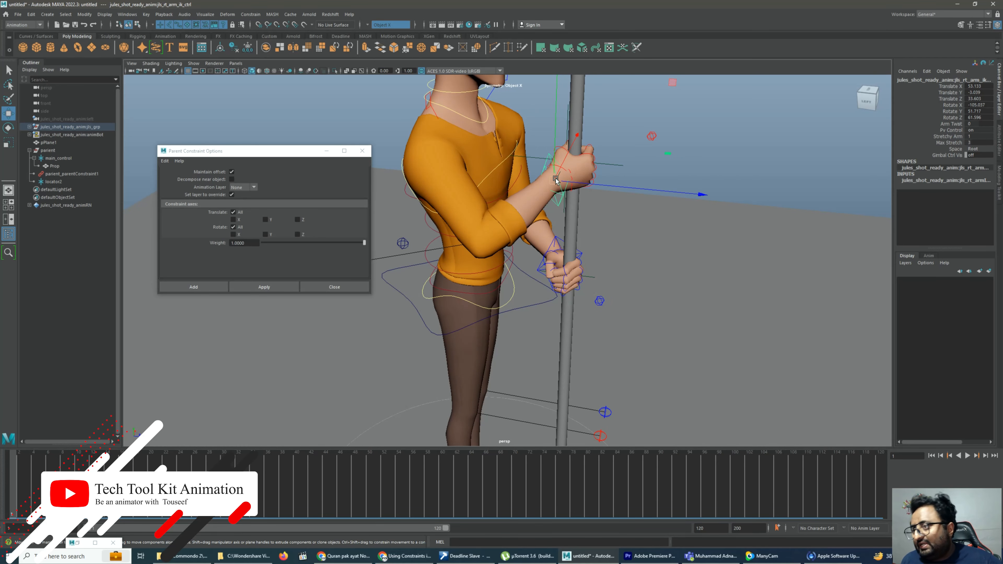
pyautogui.moveTo(638, 189)
pyautogui.mouseDown()
pyautogui.moveTo(670, 194)
pyautogui.moveTo(636, 189)
pyautogui.mouseUp()
pyautogui.hotkey('ctrl', 'z')
pyautogui.keyDown('alt'); pyautogui.moveTo(666, 237); pyautogui.dragTo(584, 250); pyautogui.keyUp('alt')
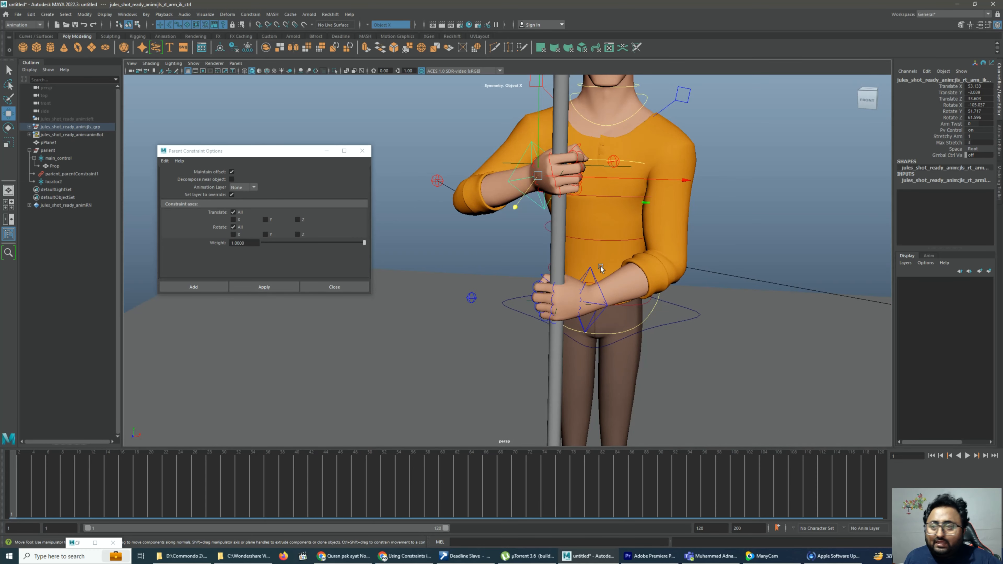
# Turn on gimbal control visibility for the left arm's IK control
pyautogui.scroll(2, 563, 308)
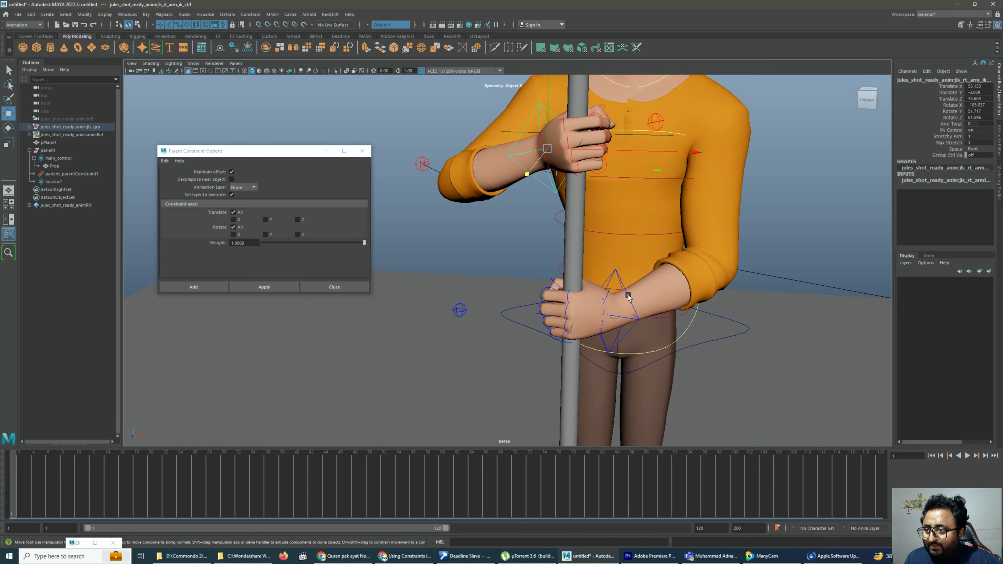
pyautogui.click(618, 273)
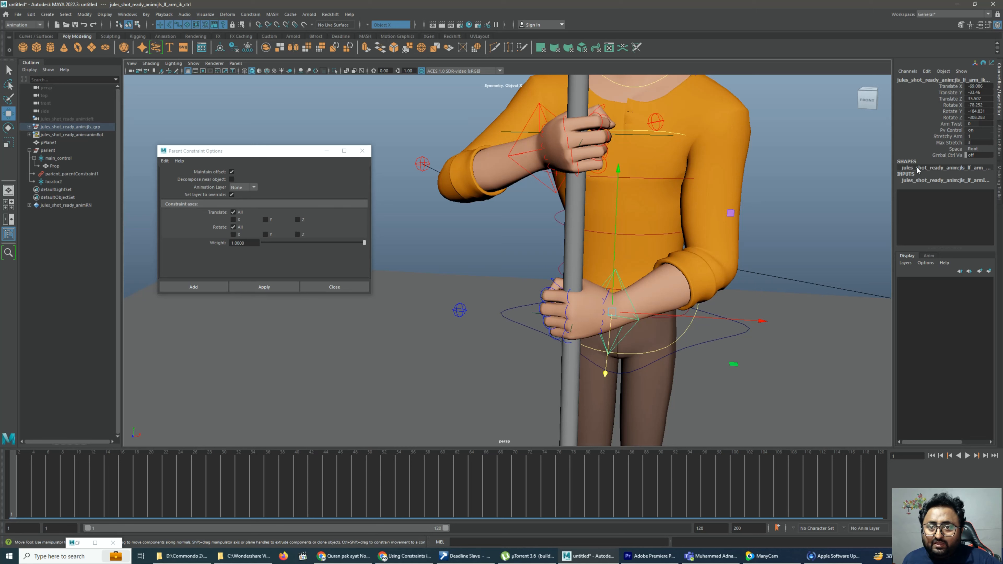
pyautogui.click(947, 155)
pyautogui.moveTo(801, 161); pyautogui.dragTo(806, 161, button='middle')
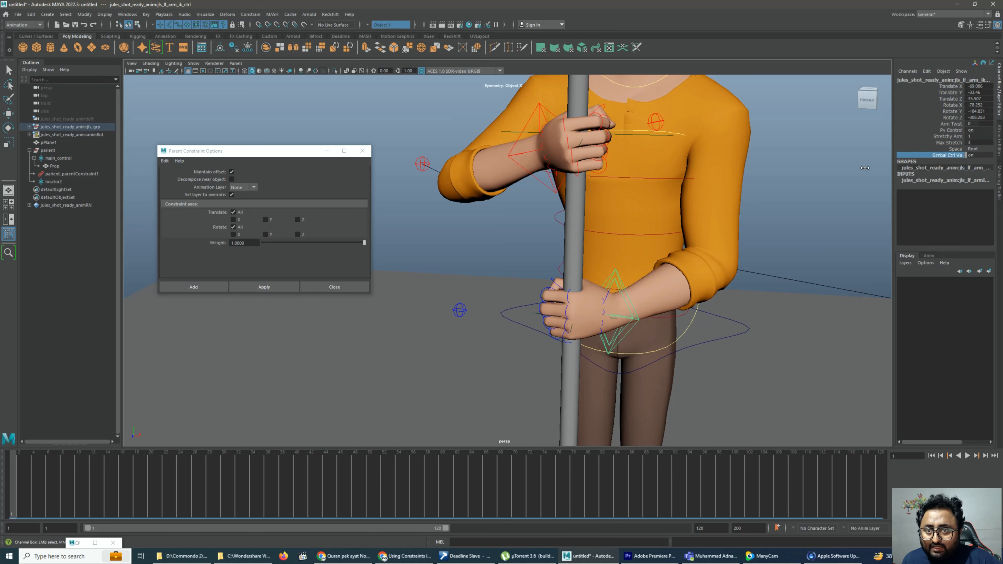
pyautogui.click(726, 210)
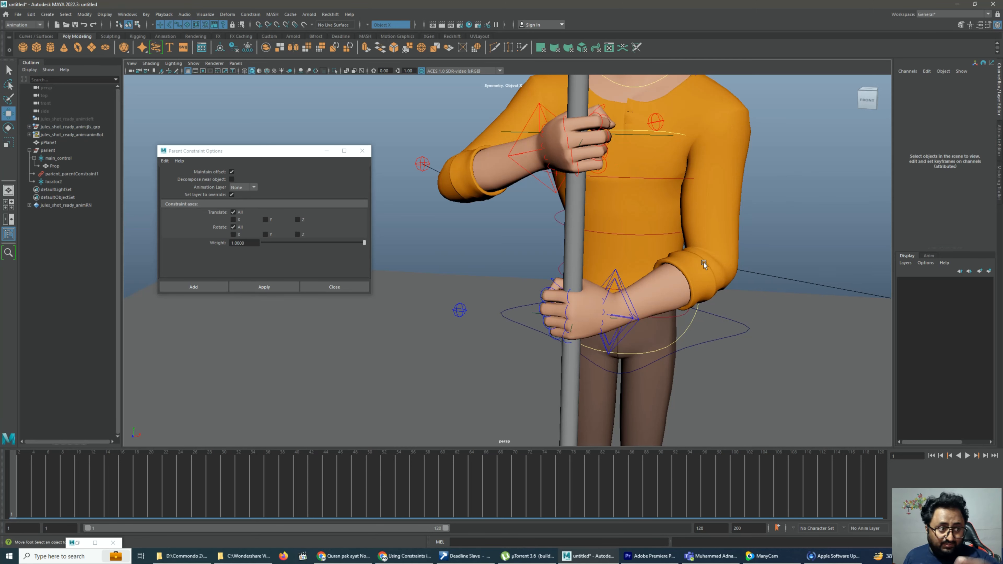
pyautogui.keyDown('alt'); pyautogui.moveTo(606, 242); pyautogui.dragTo(580, 170); pyautogui.keyUp('alt')
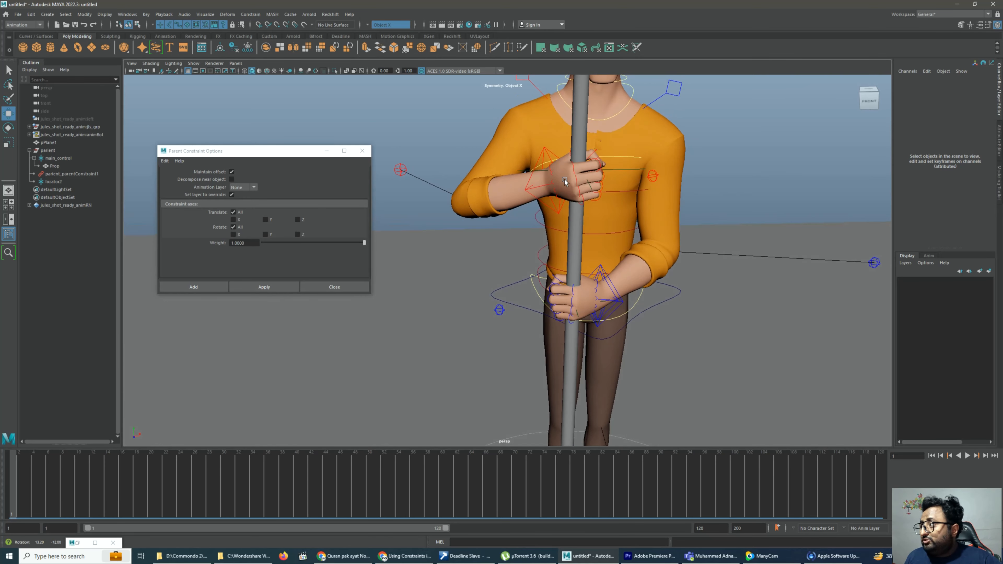
# Set the local scale of locator2 to 20.3 on all three axes
pyautogui.click(45, 183)
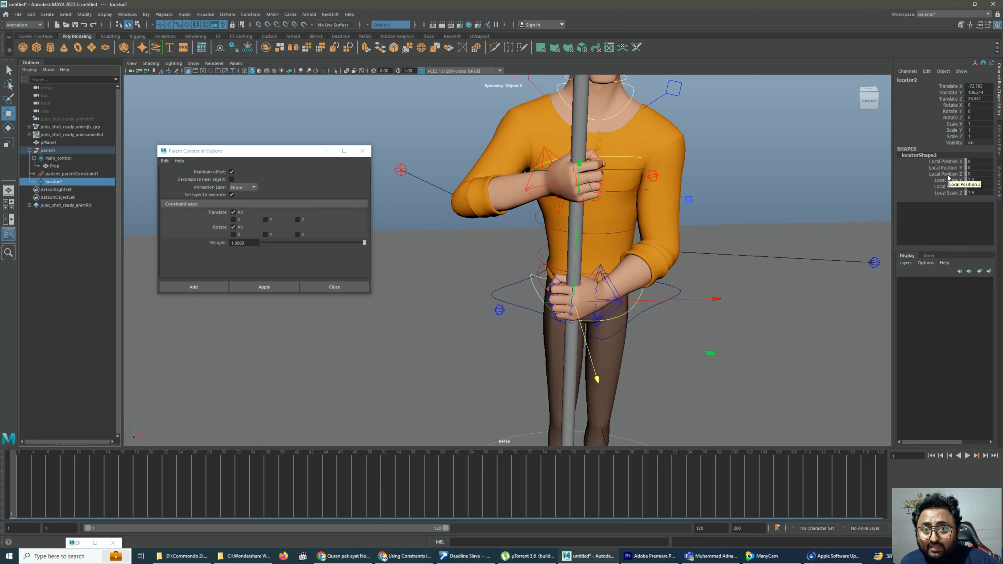
pyautogui.moveTo(947, 181); pyautogui.dragTo(947, 193)
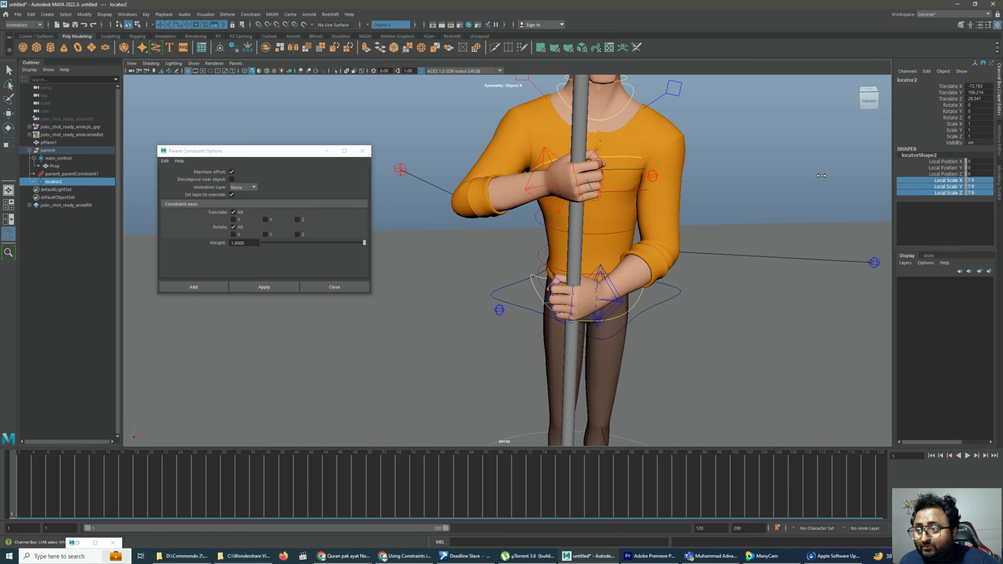
pyautogui.click(814, 162)
pyautogui.press('w')
pyautogui.keyDown('alt'); pyautogui.moveTo(535, 323); pyautogui.dragTo(558, 244); pyautogui.keyUp('alt')
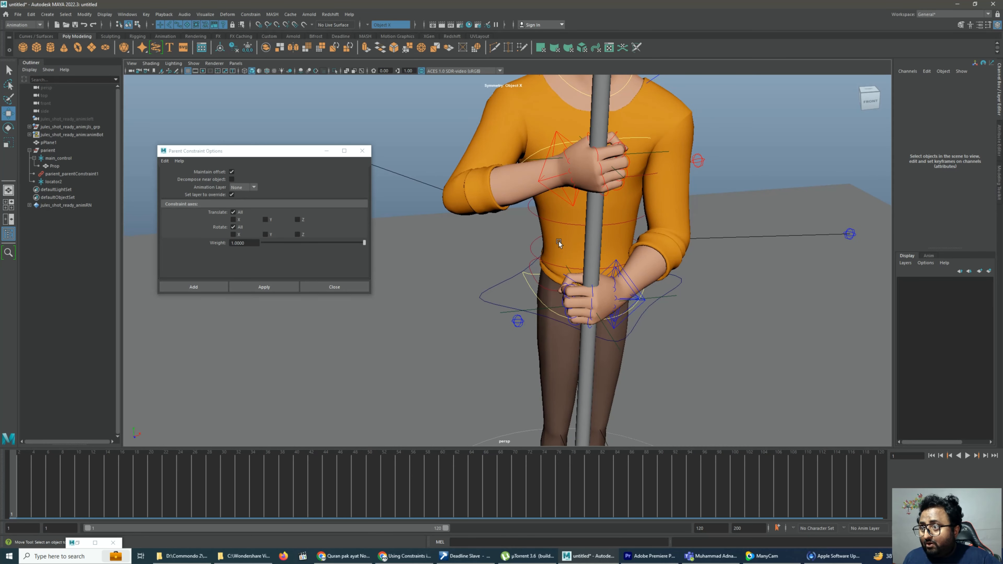
# Try moving the right arm's IK control away from the pole in several directions and undo the moves
pyautogui.click(555, 191)
pyautogui.moveTo(560, 174); pyautogui.dragTo(552, 197)
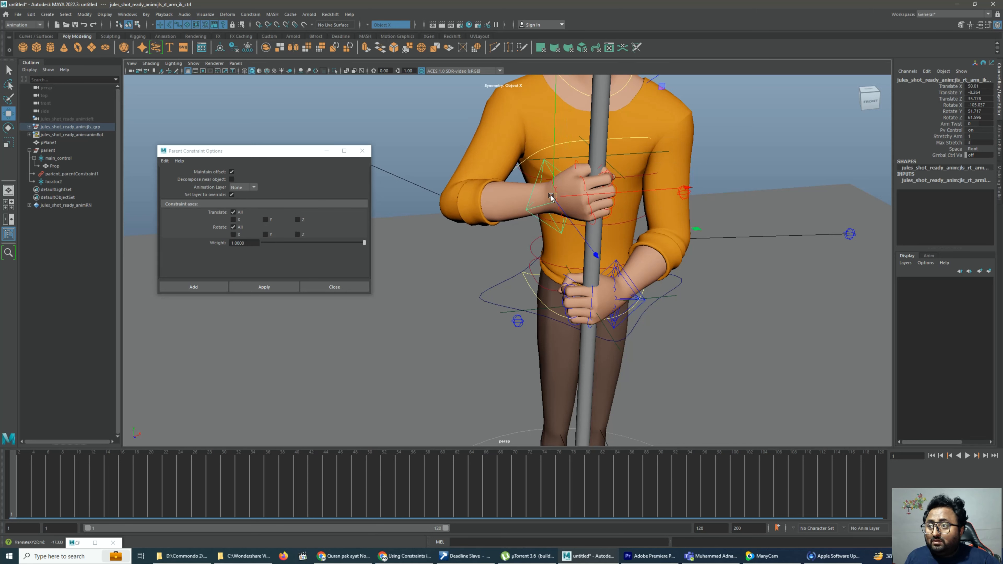
pyautogui.moveTo(551, 198); pyautogui.dragTo(566, 189)
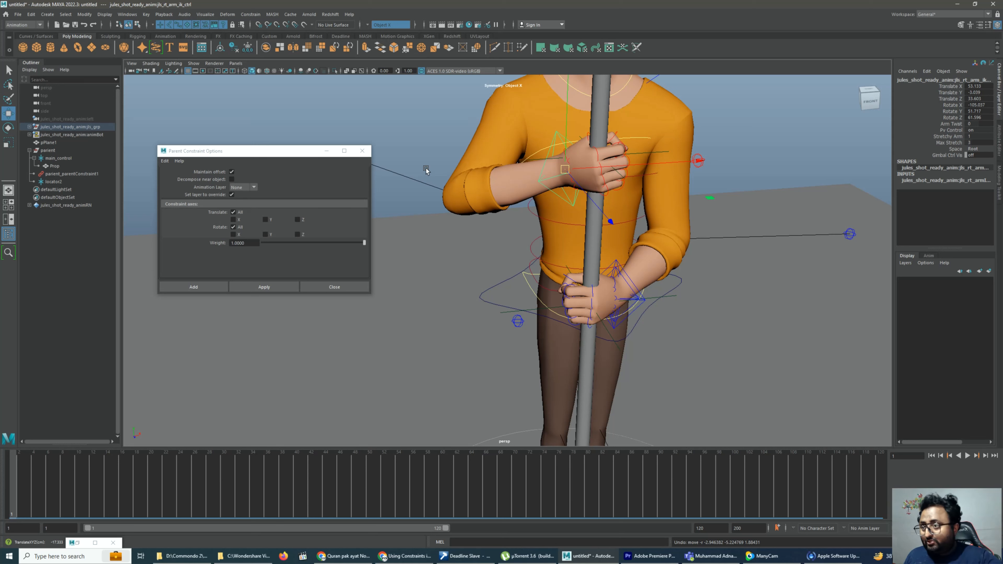
pyautogui.moveTo(564, 170); pyautogui.dragTo(465, 197)
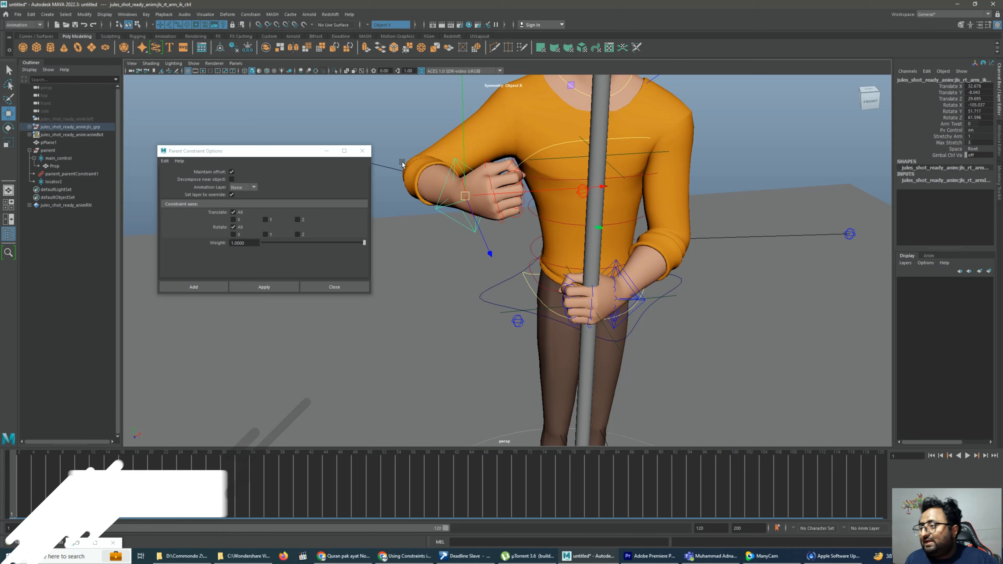
pyautogui.moveTo(520, 182); pyautogui.dragTo(544, 120)
pyautogui.hotkey('ctrl', 'z')
pyautogui.hotkey('ctrl', 'z')
pyautogui.hotkey('ctrl', 'z')
pyautogui.hotkey('ctrl', 'z')
pyautogui.hotkey('ctrl', 'z')
pyautogui.hotkey('ctrl', 'z')
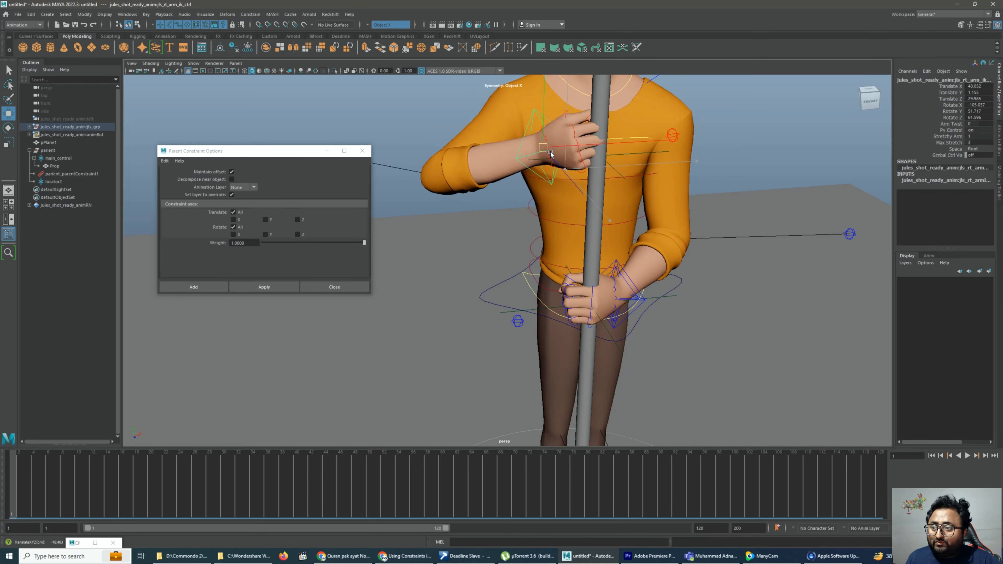
# Try moving the left arm's IK gimbal control, undo the move and clear the selection
pyautogui.click(629, 286)
pyautogui.moveTo(615, 295)
pyautogui.mouseDown()
pyautogui.moveTo(629, 265)
pyautogui.moveTo(611, 293)
pyautogui.mouseUp()
pyautogui.hotkey('ctrl', 'z')
pyautogui.hotkey('ctrl', 'z')
pyautogui.hotkey('ctrl', 'z')
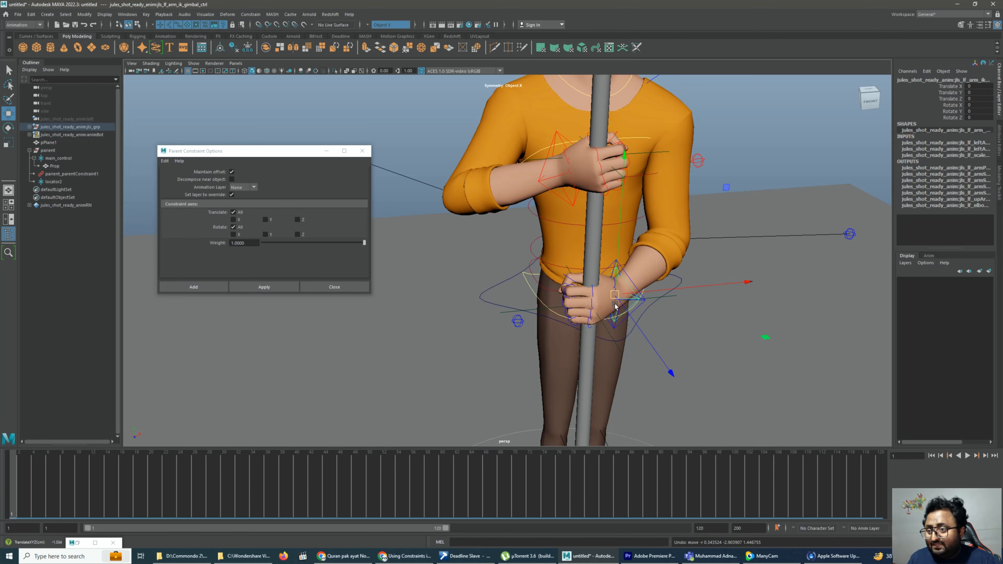
pyautogui.click(785, 162)
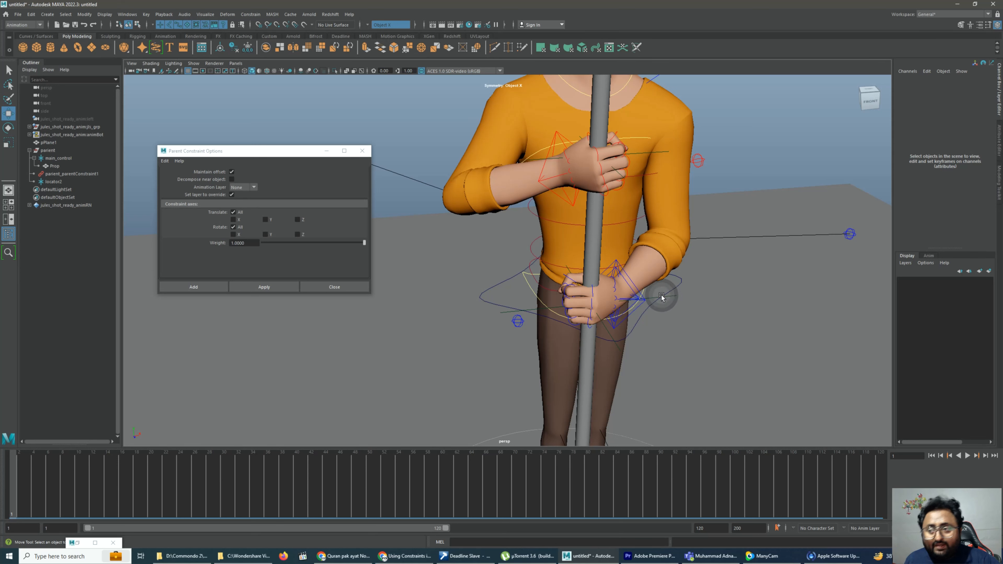
# Examine the locator at the lower hand, the right arm's IK control, and the hierarchy of parient, main_control and Prop
pyautogui.click(661, 296)
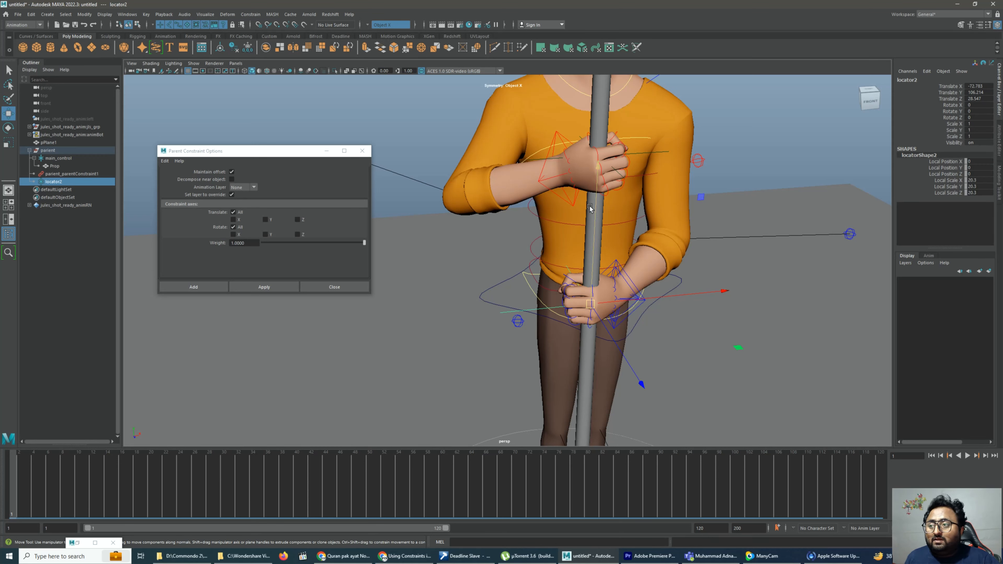
pyautogui.click(548, 178)
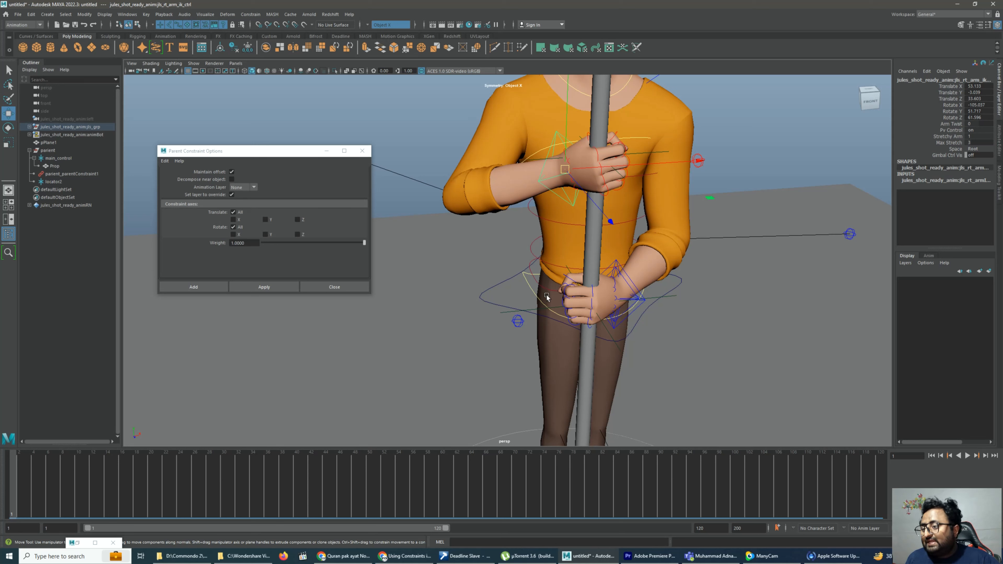
pyautogui.click(539, 310)
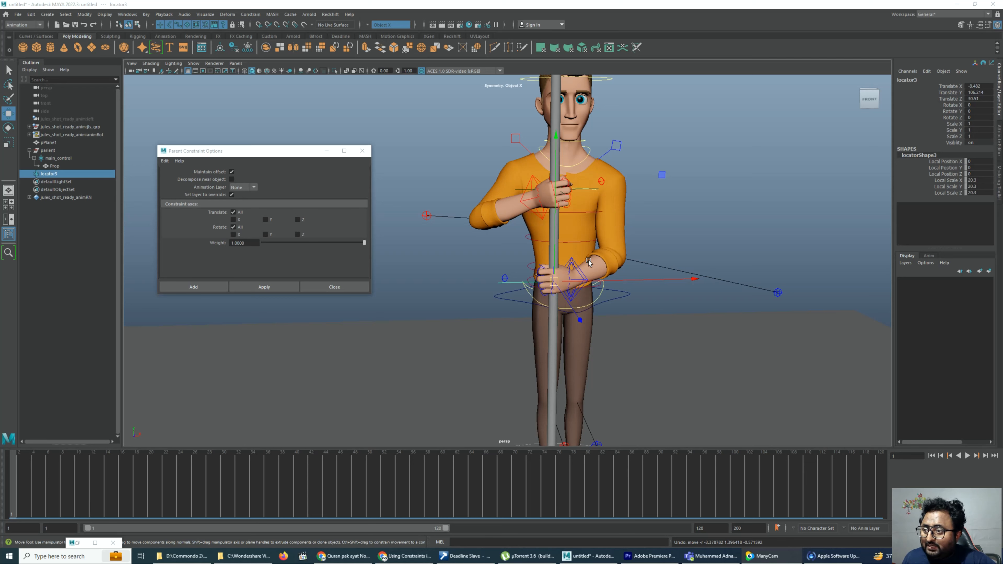
pyautogui.keyDown('alt'); pyautogui.moveTo(529, 201); pyautogui.dragTo(613, 251, button='right'); pyautogui.keyUp('alt')
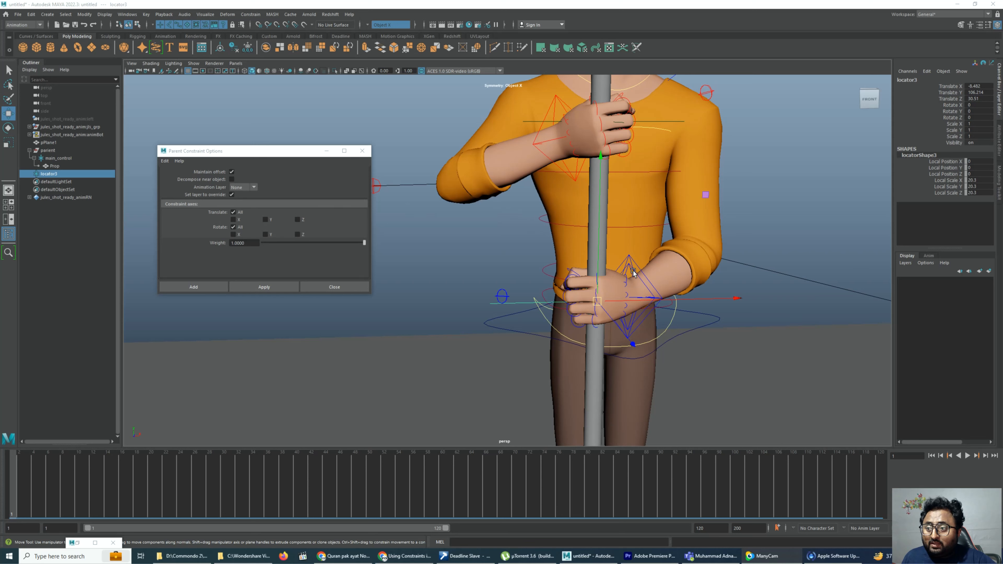
pyautogui.click(637, 268)
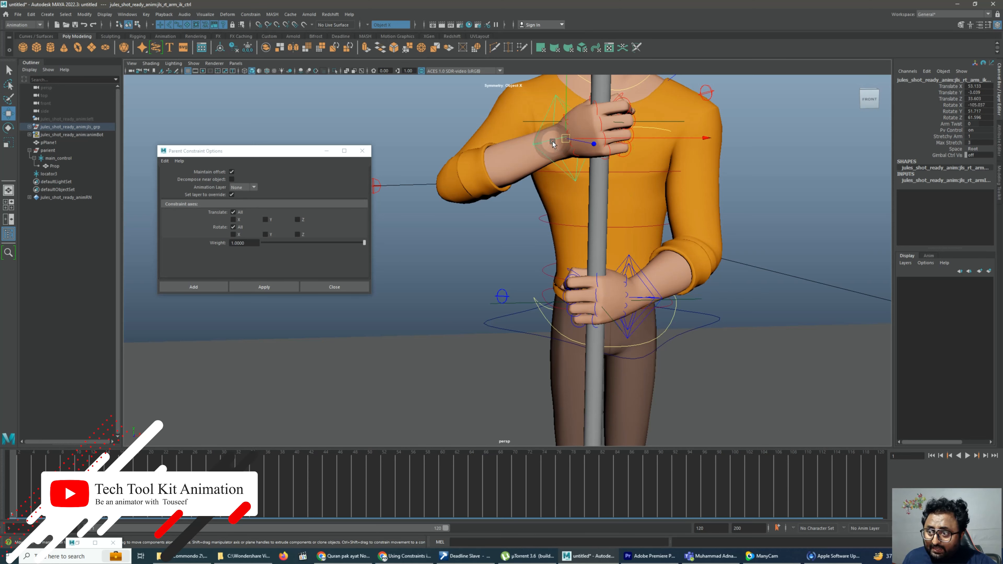
pyautogui.click(766, 201)
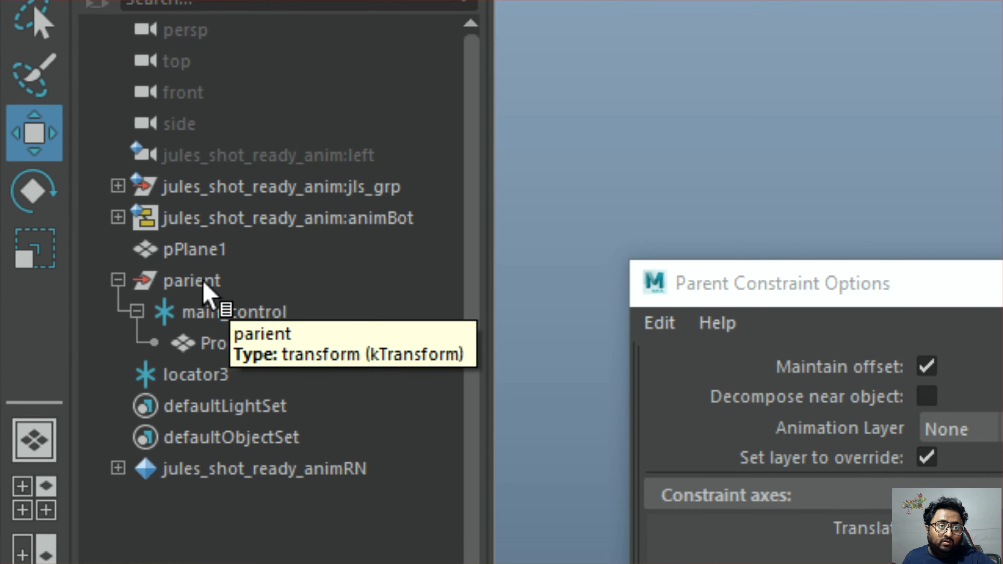
pyautogui.click(191, 282)
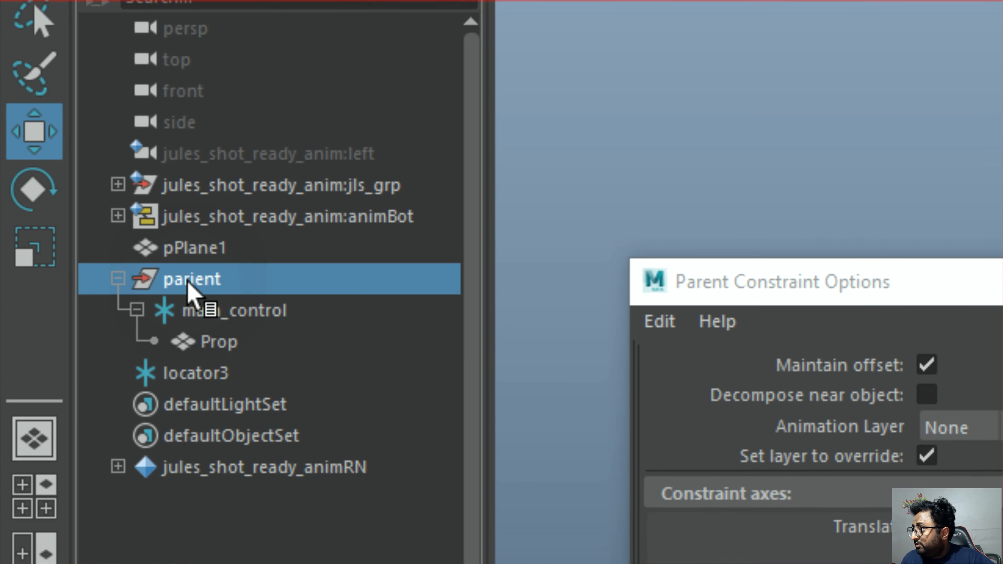
pyautogui.click(243, 275)
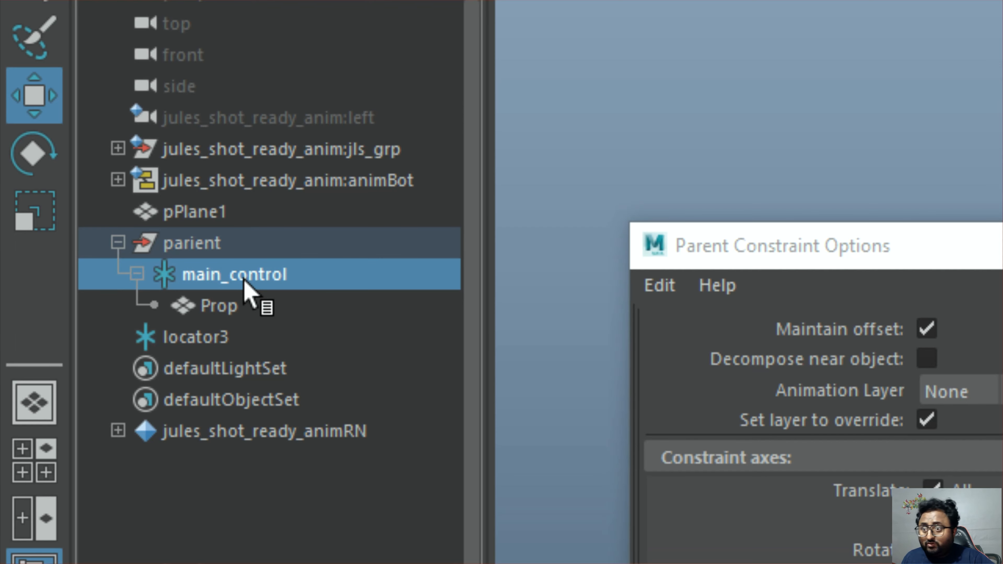
pyautogui.click(251, 307)
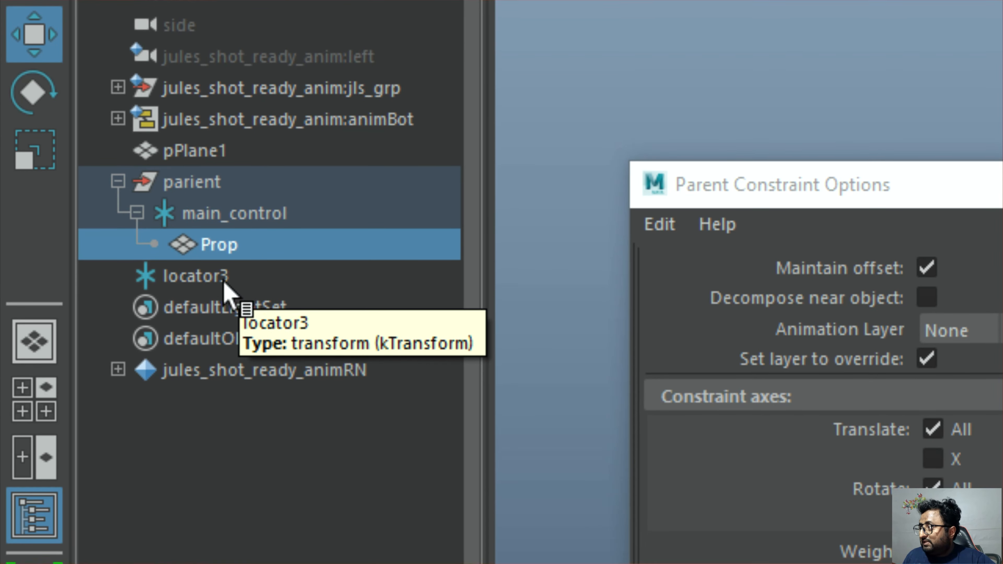
# Rename locator3 as right_hand
pyautogui.click(224, 312)
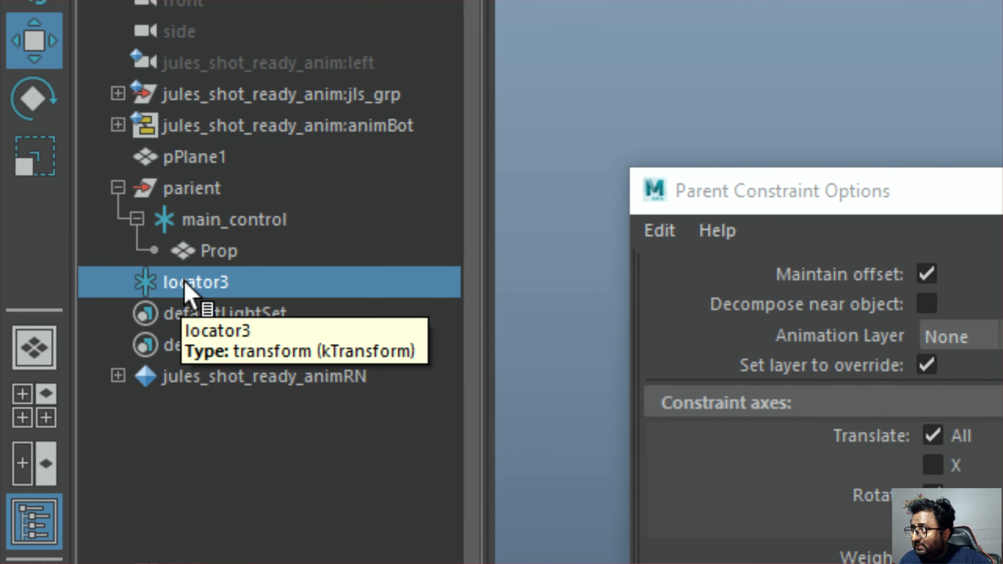
pyautogui.doubleClick(184, 283)
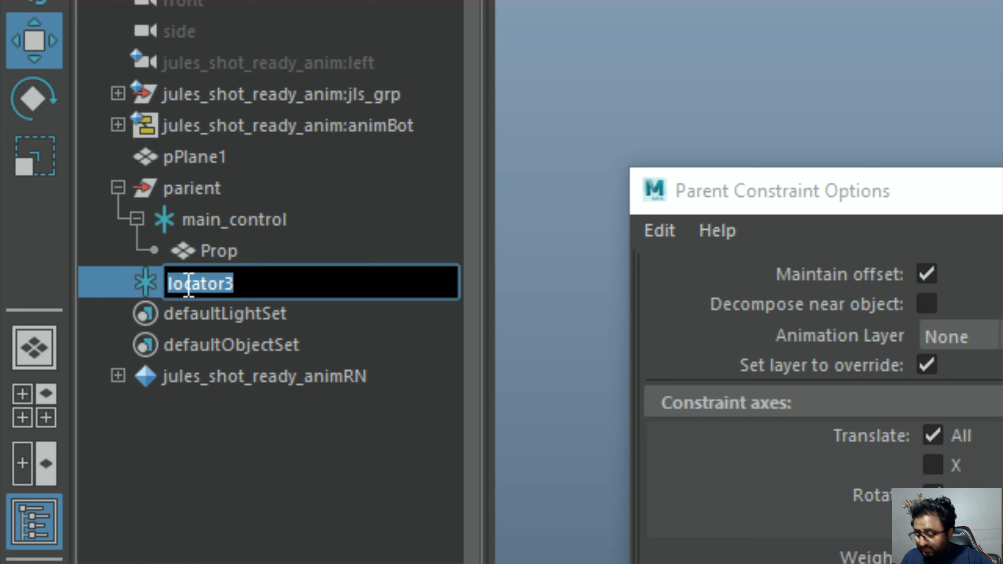
pyautogui.write('right hand')
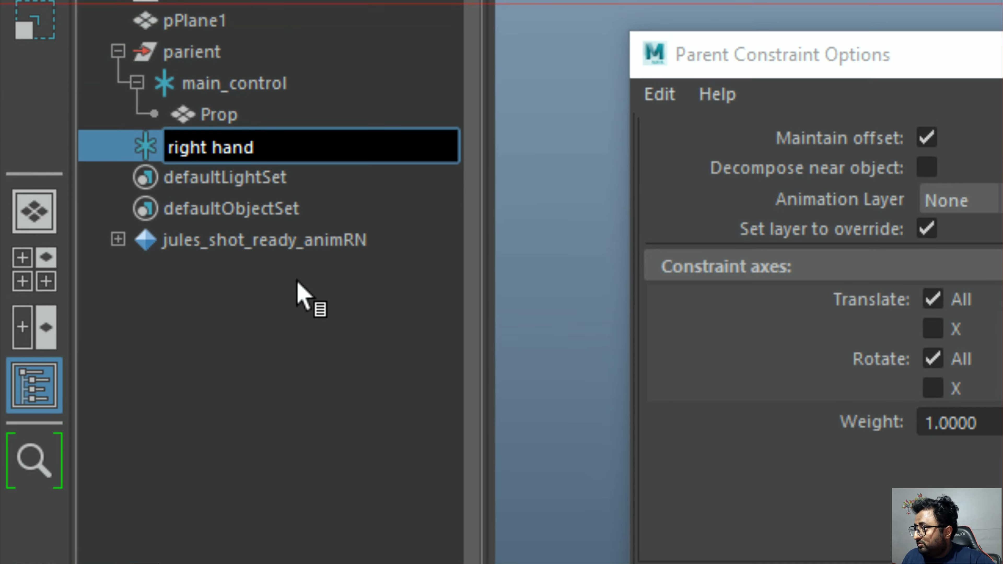
pyautogui.click(298, 417)
pyautogui.click(243, 260)
pyautogui.click(221, 281)
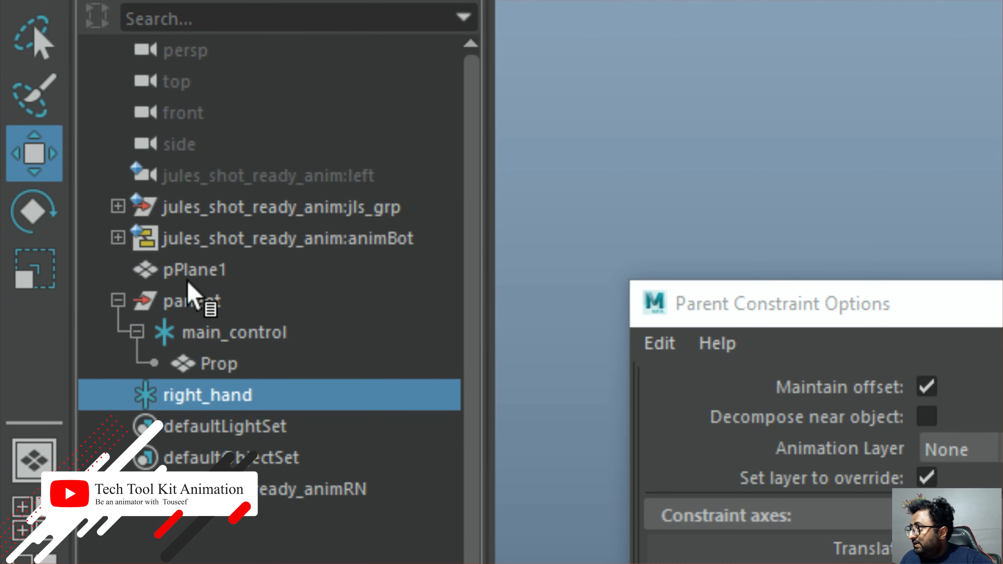
# Parent the right_hand locator under the parient group, alongside main_control
pyautogui.click(192, 287)
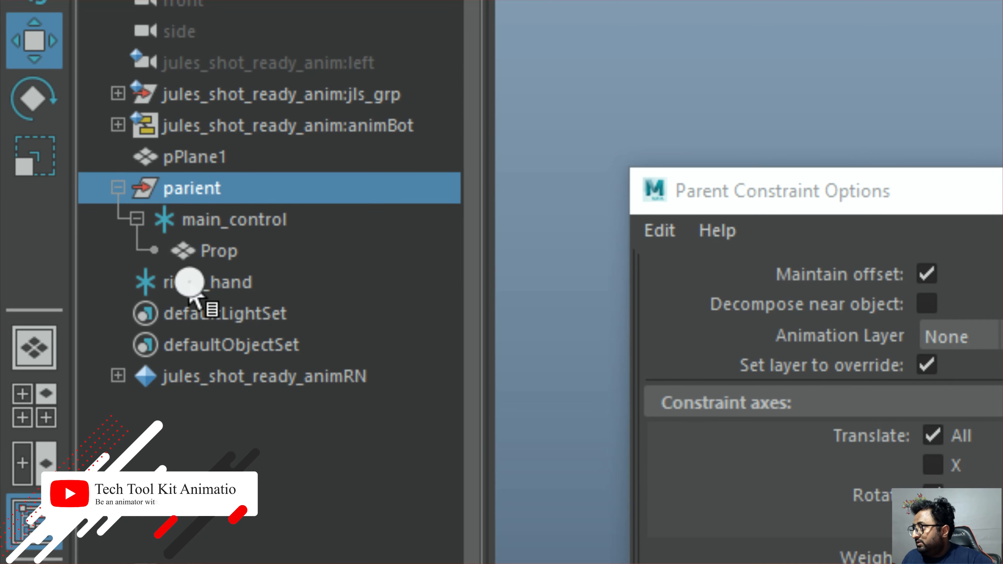
pyautogui.click(189, 374)
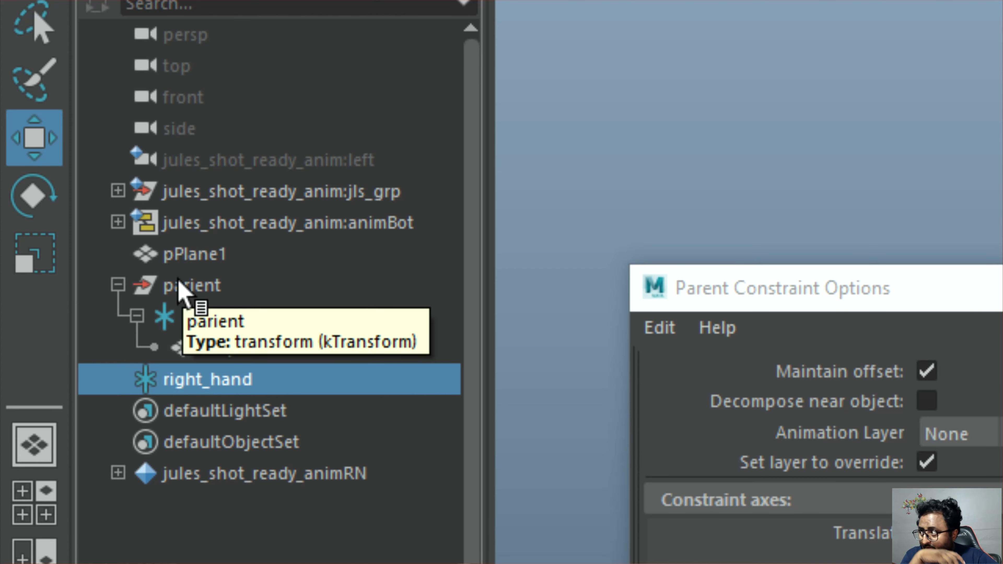
pyautogui.click(180, 285)
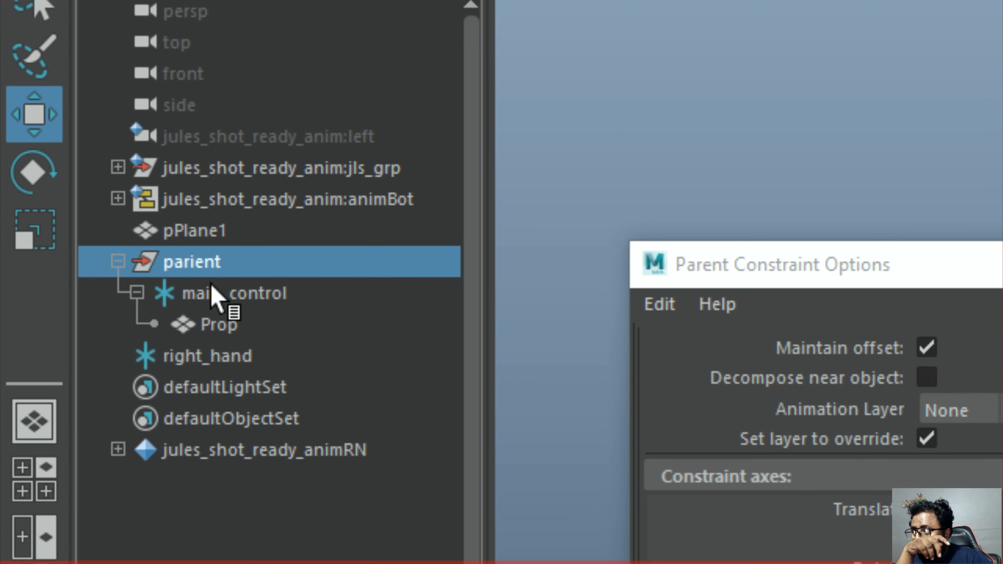
pyautogui.click(227, 282)
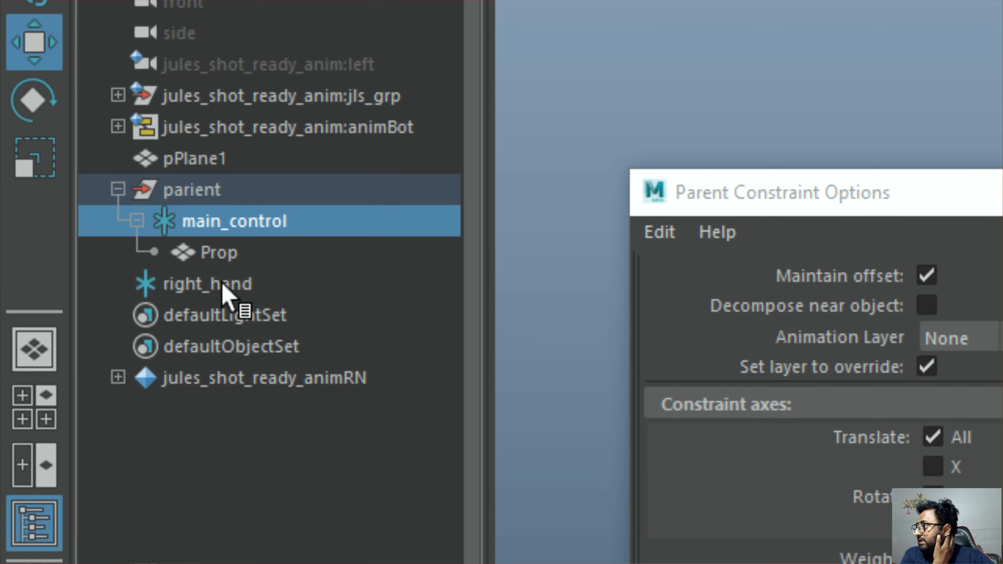
pyautogui.click(223, 254)
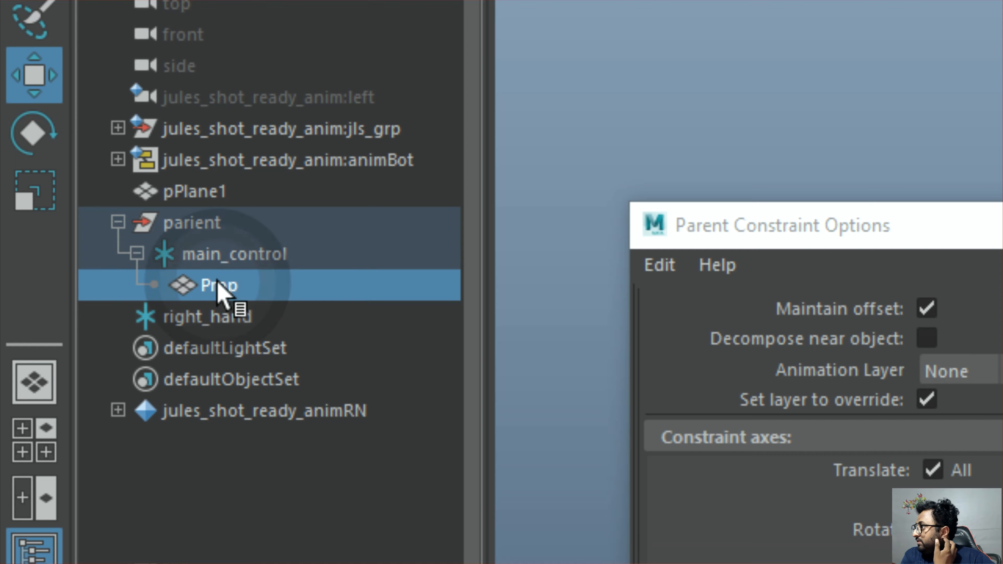
pyautogui.click(193, 262)
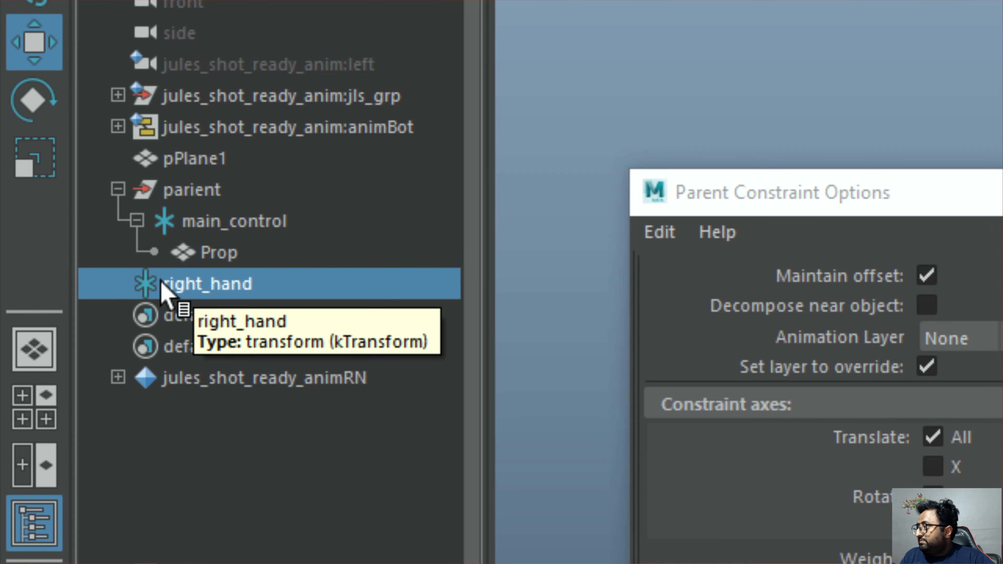
pyautogui.moveTo(149, 290); pyautogui.dragTo(186, 196, button='middle')
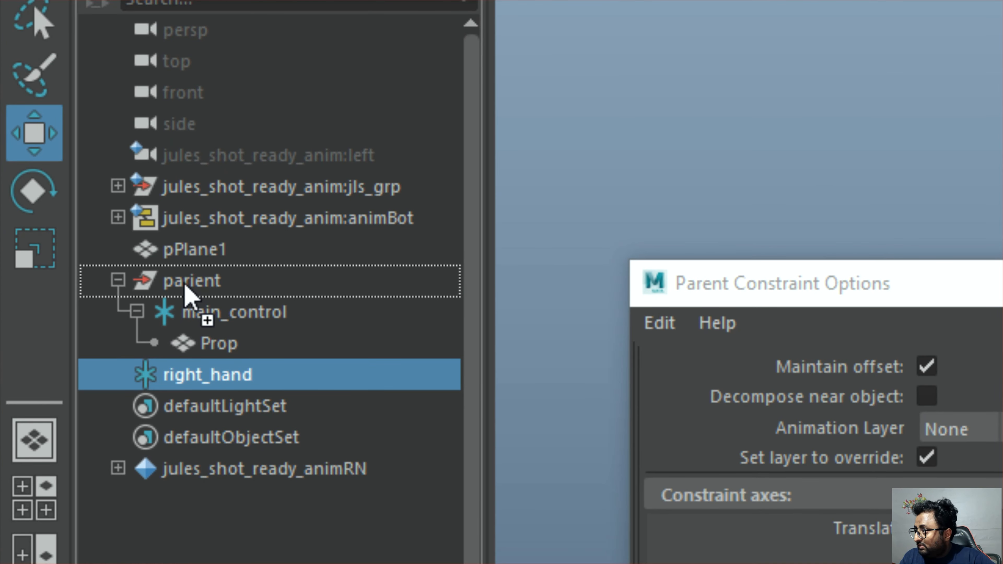
pyautogui.moveTo(185, 285); pyautogui.dragTo(188, 291, button='middle')
pyautogui.moveTo(223, 375); pyautogui.dragTo(221, 376, button='middle')
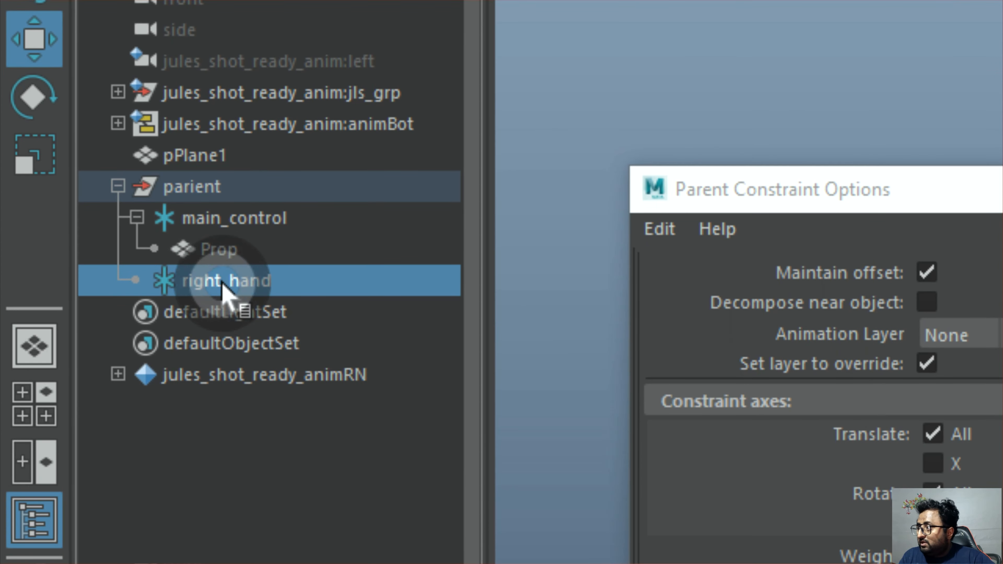
# Try rotating the parient group, undo the rotation, and move the group sideways away from the character's hands
pyautogui.click(201, 187)
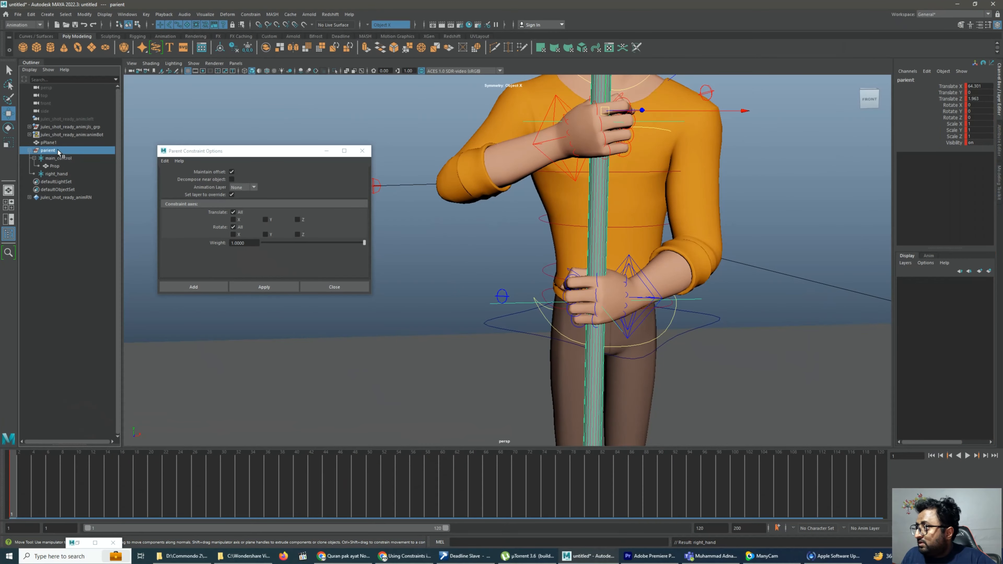
pyautogui.scroll(-3, 529, 152)
pyautogui.press('e')
pyautogui.moveTo(701, 167); pyautogui.dragTo(675, 166)
pyautogui.hotkey('ctrl', 'z')
pyautogui.press('w')
pyautogui.moveTo(708, 168); pyautogui.dragTo(811, 153)
# Try moving the pole with main_control and undo the move
pyautogui.click(708, 285)
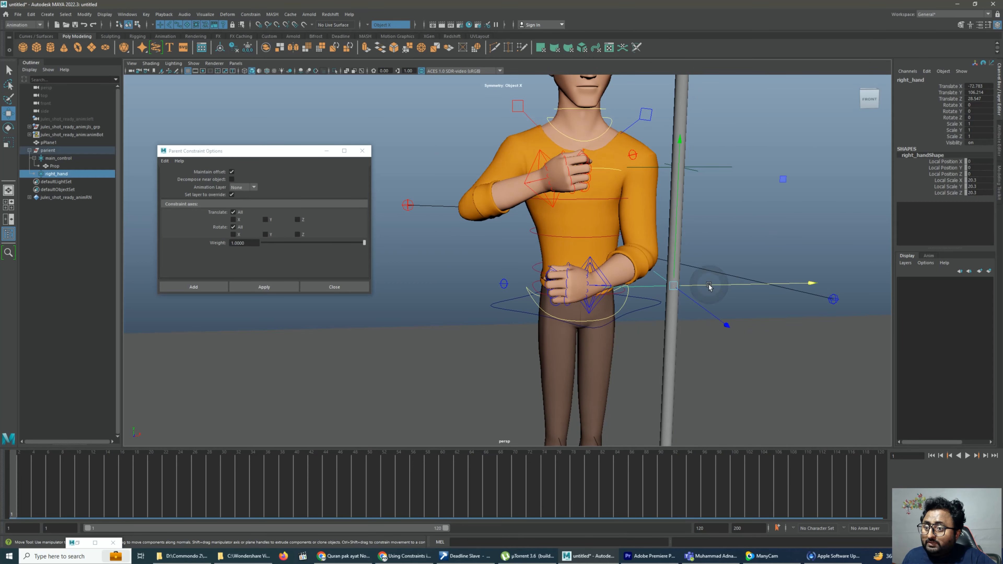
pyautogui.scroll(-3, 696, 259)
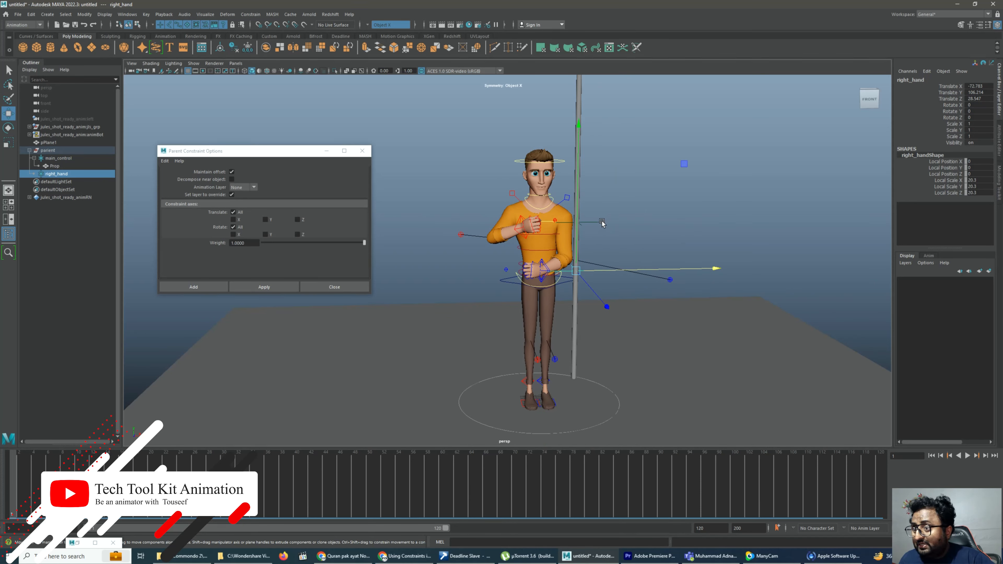
pyautogui.click(577, 210)
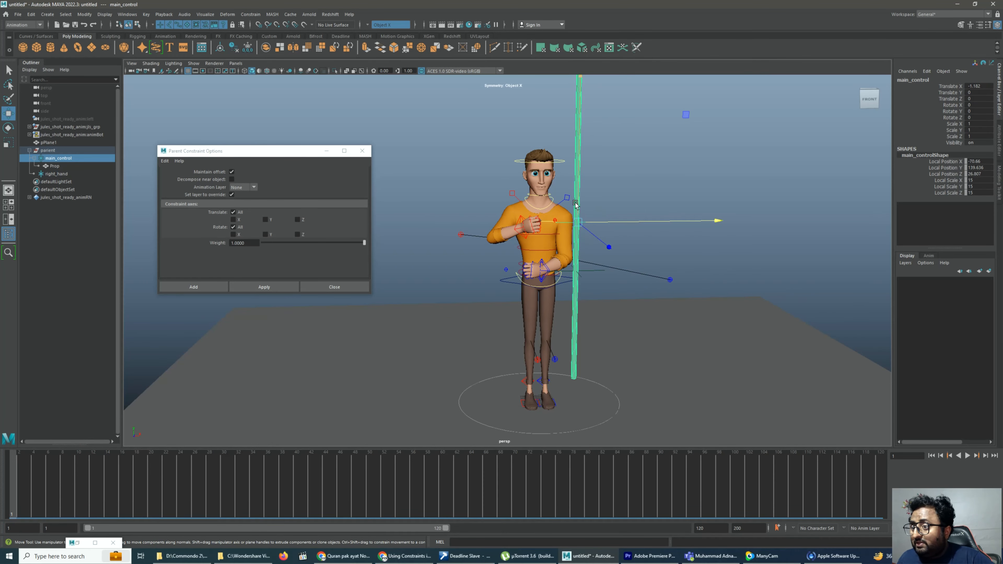
pyautogui.moveTo(586, 164)
pyautogui.mouseDown()
pyautogui.moveTo(586, 197)
pyautogui.moveTo(586, 175)
pyautogui.mouseUp()
pyautogui.hotkey('ctrl', 'z')
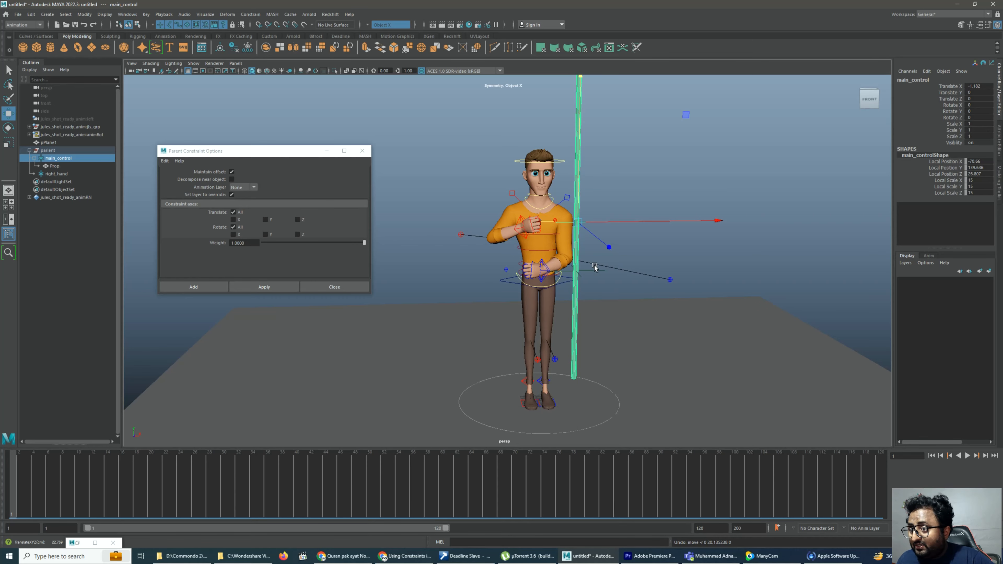
# Try moving the right_hand locator, then undo back to the pole's placement in the character's hands
pyautogui.click(588, 273)
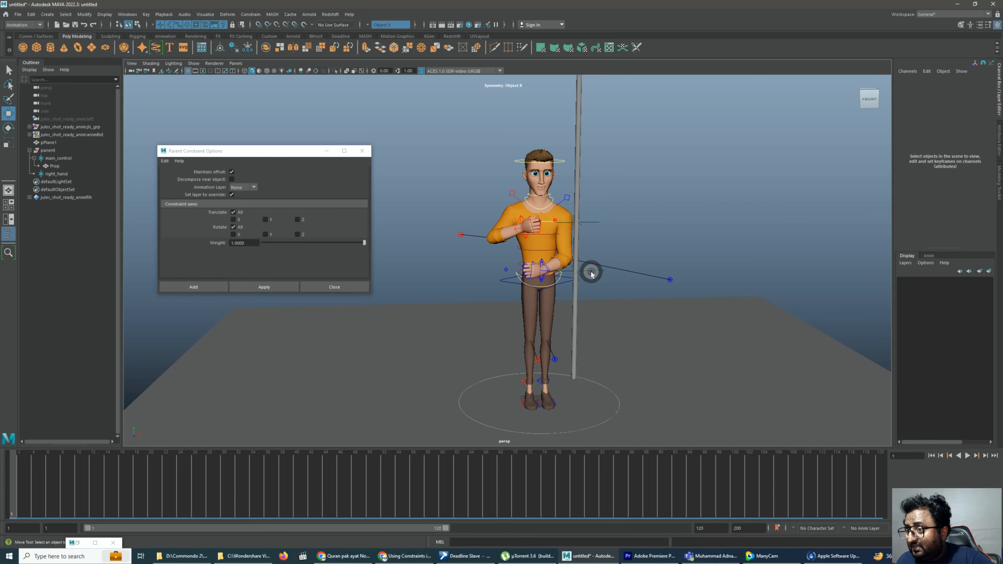
pyautogui.click(591, 273)
pyautogui.moveTo(577, 246); pyautogui.dragTo(614, 299)
pyautogui.hotkey('ctrl', 'z')
pyautogui.hotkey('ctrl', 'z')
pyautogui.hotkey('ctrl', 'z')
pyautogui.hotkey('ctrl', 'z')
pyautogui.hotkey('ctrl', 'z')
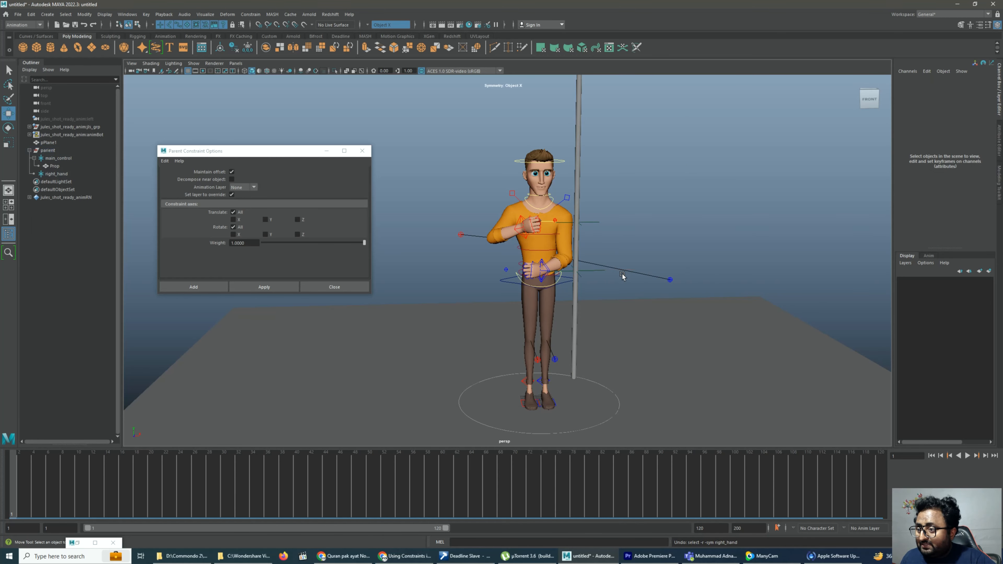
pyautogui.hotkey('ctrl', 'z')
pyautogui.hotkey('ctrl', 'z')
# Parent-constrain the parient group to the right arm's IK control with Maintain offset on, and clear the selection
pyautogui.scroll(1, 403, 268)
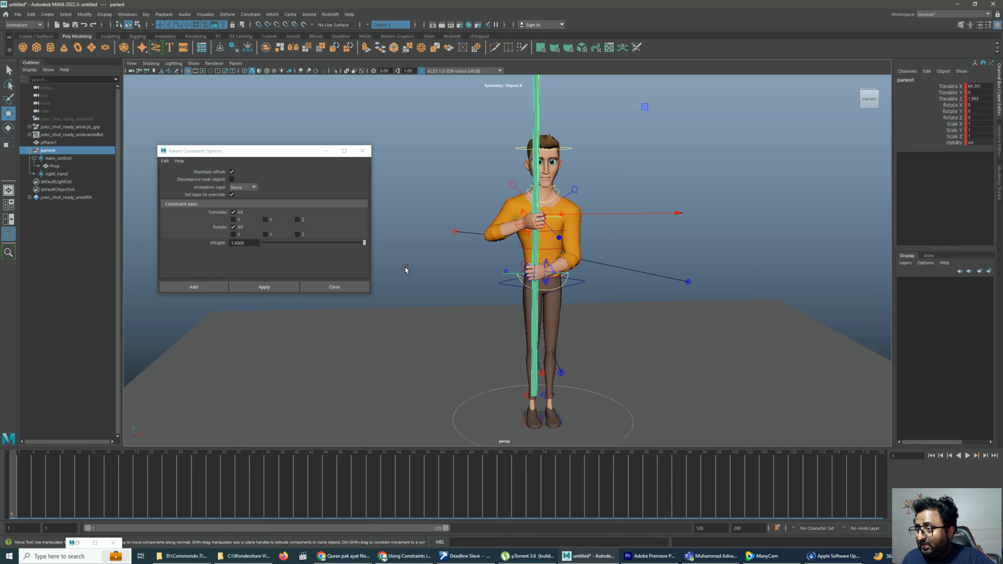
pyautogui.scroll(1, 405, 270)
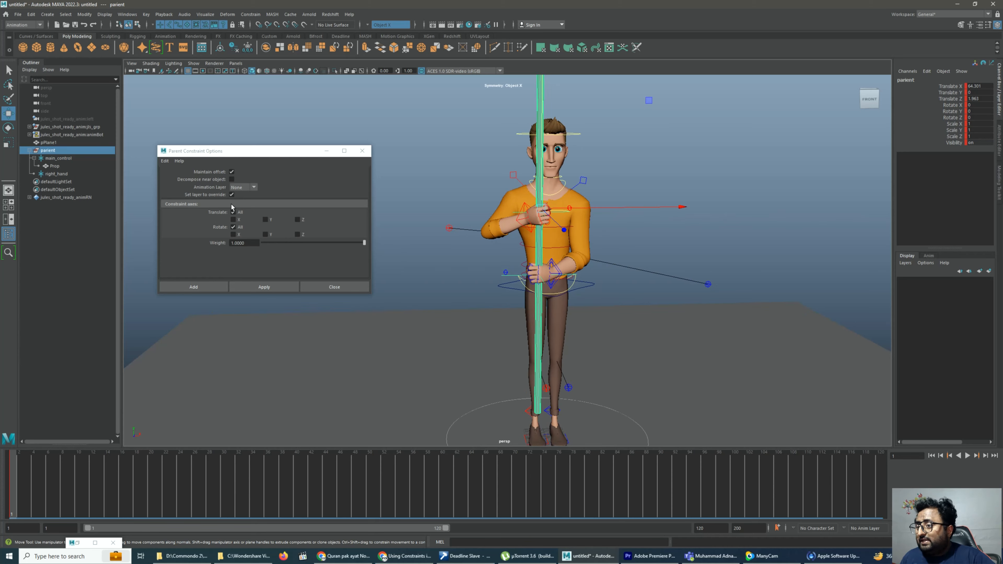
pyautogui.scroll(1, 391, 191)
pyautogui.scroll(1, 426, 182)
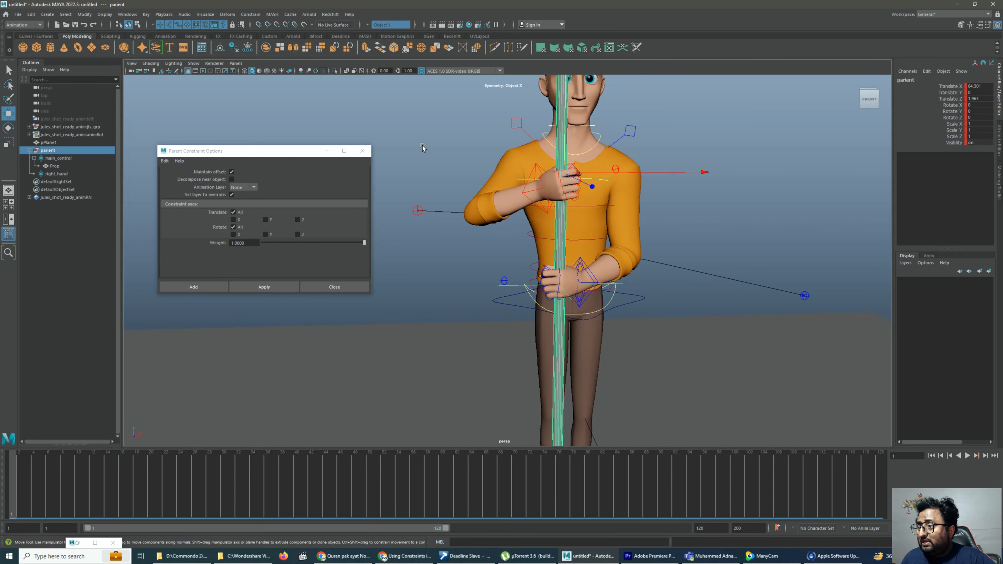
pyautogui.click(491, 159)
pyautogui.click(531, 170)
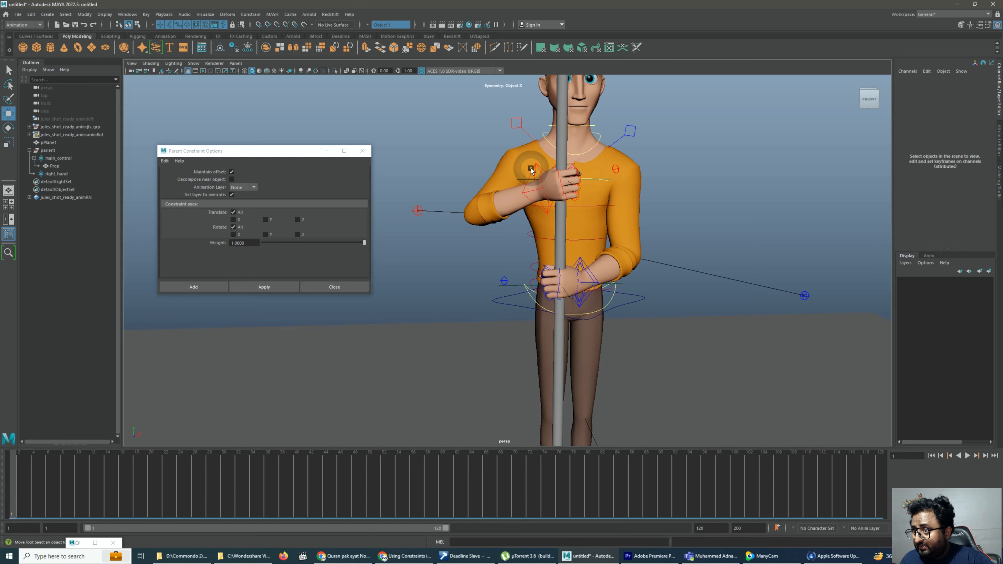
pyautogui.click(47, 151)
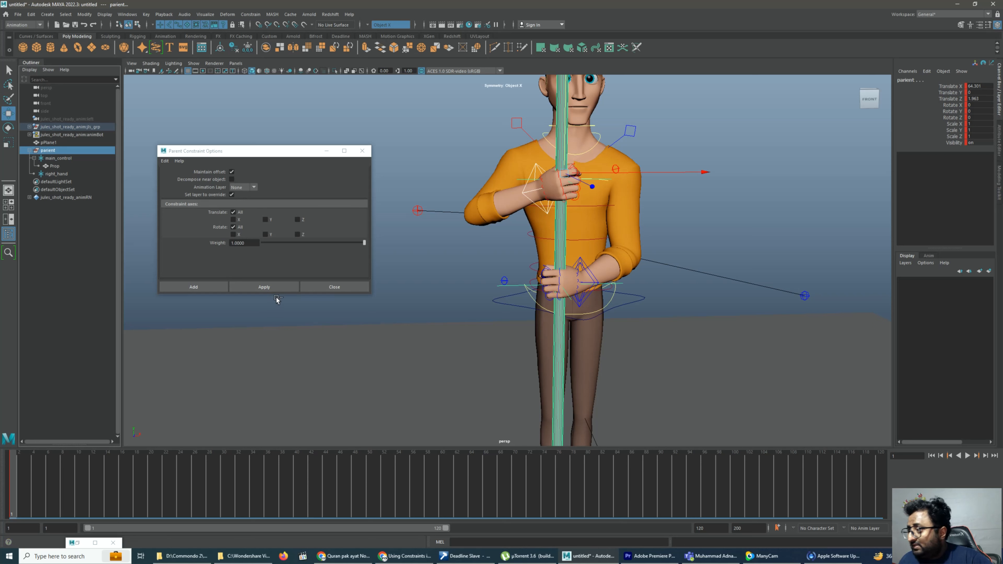
pyautogui.click(264, 286)
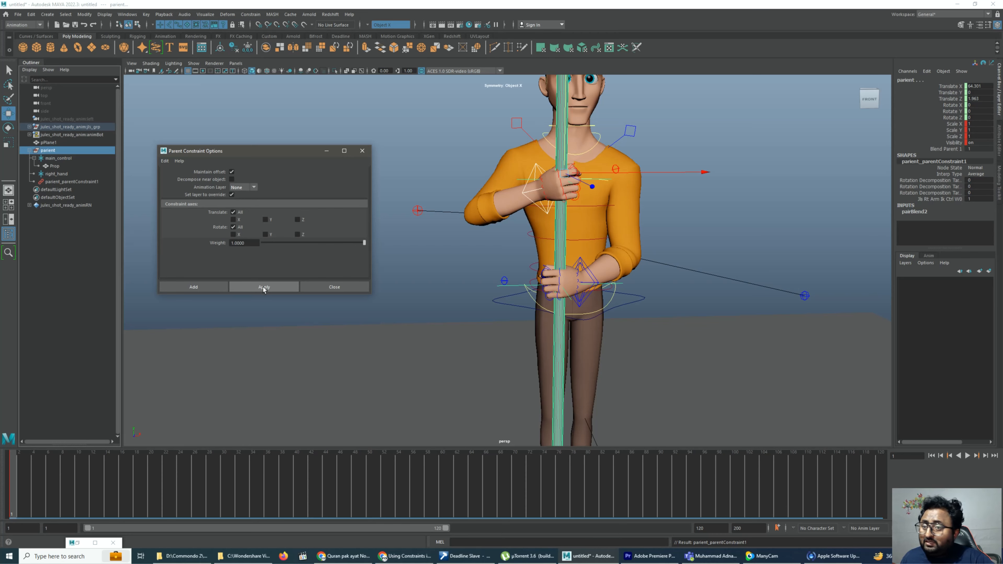
pyautogui.click(690, 203)
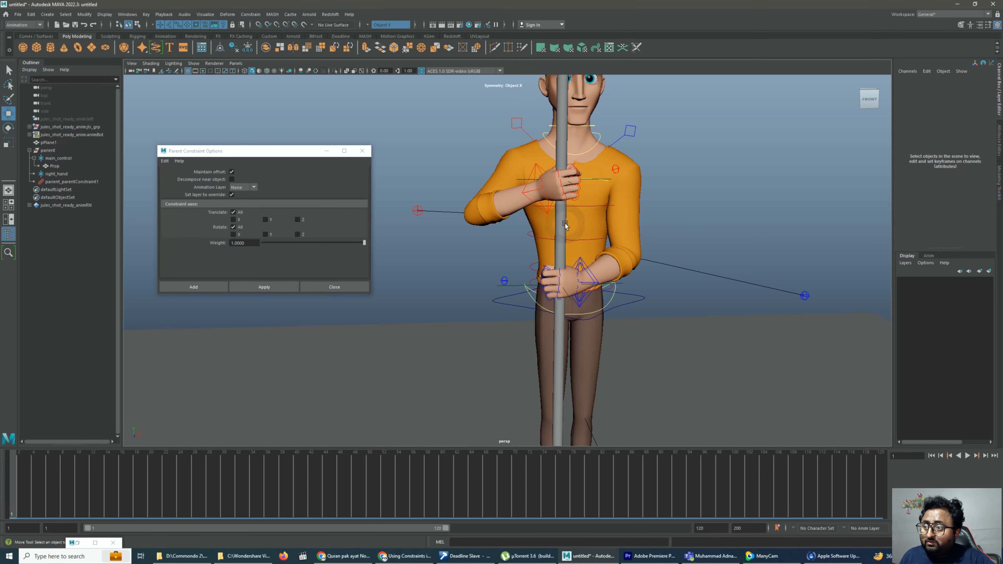
# Try rotating and moving the right arm's IK control to test the pole's constraint, and undo the changes
pyautogui.click(533, 191)
pyautogui.press('e')
pyautogui.moveTo(486, 204); pyautogui.dragTo(517, 189)
pyautogui.press('w')
pyautogui.hotkey('ctrl', 'z')
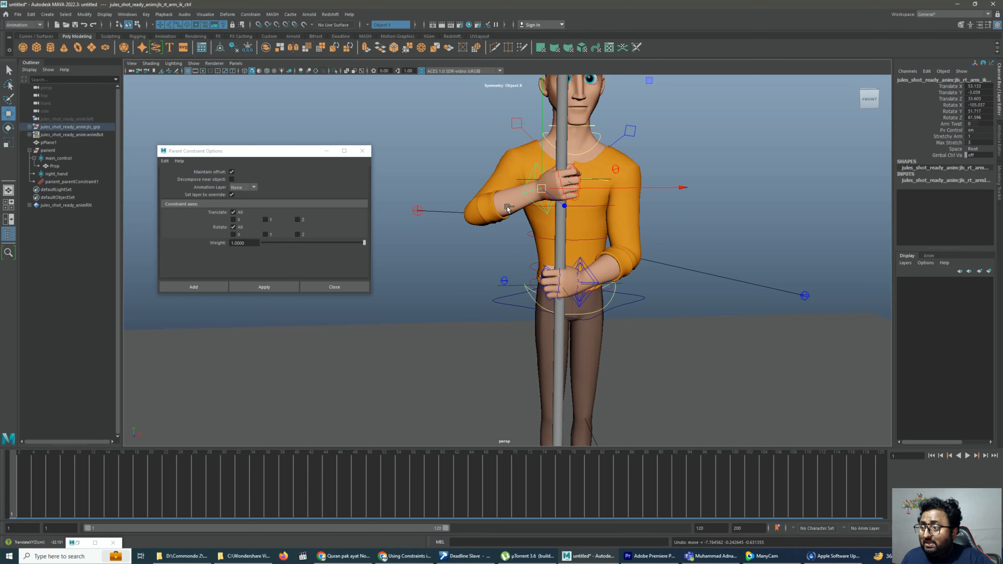
# Parent-constrain the left arm's IK control to the right_hand locator with Maintain offset on, and clear the selection
pyautogui.click(511, 287)
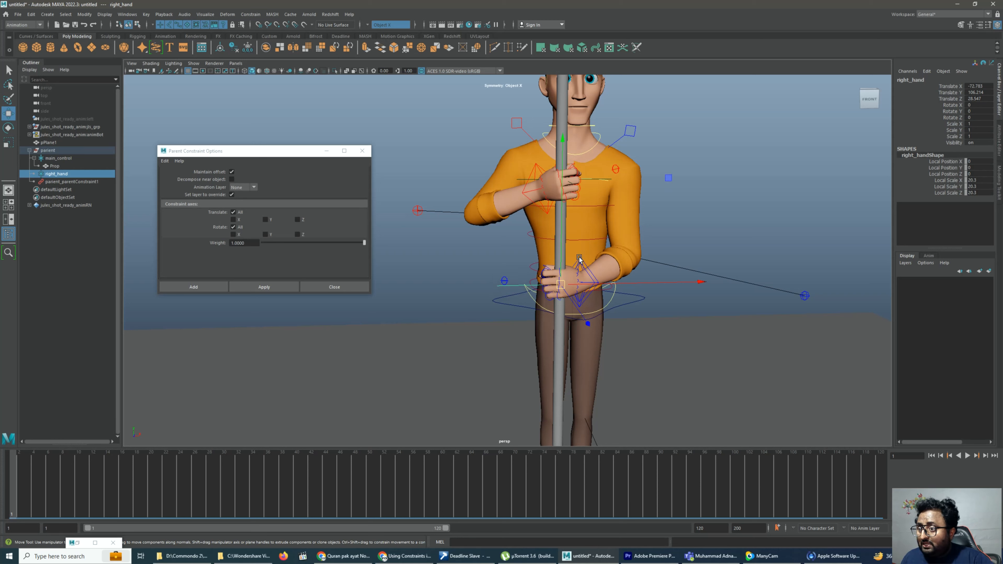
pyautogui.keyDown('shift'); pyautogui.click(580, 259); pyautogui.keyUp('shift')
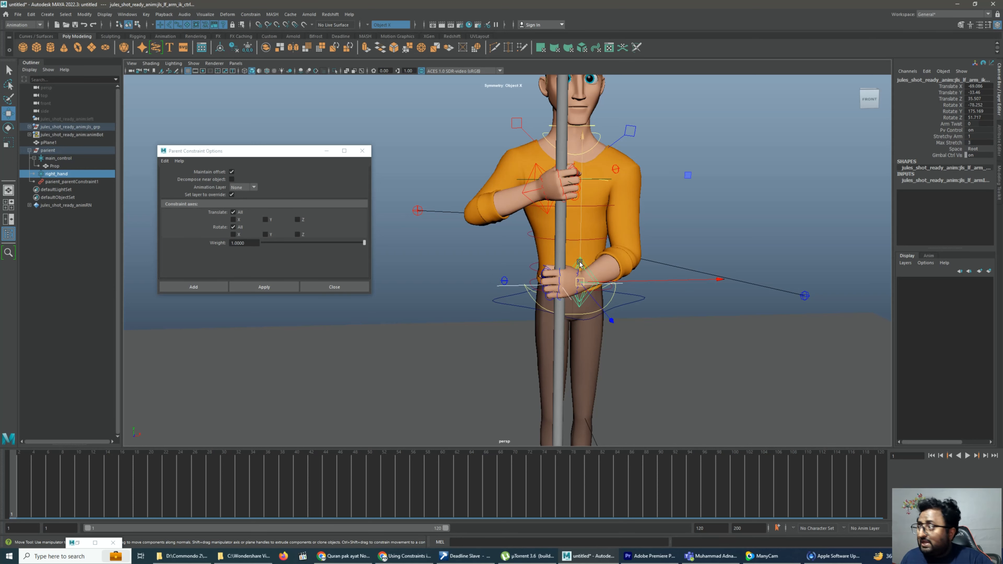
pyautogui.click(255, 287)
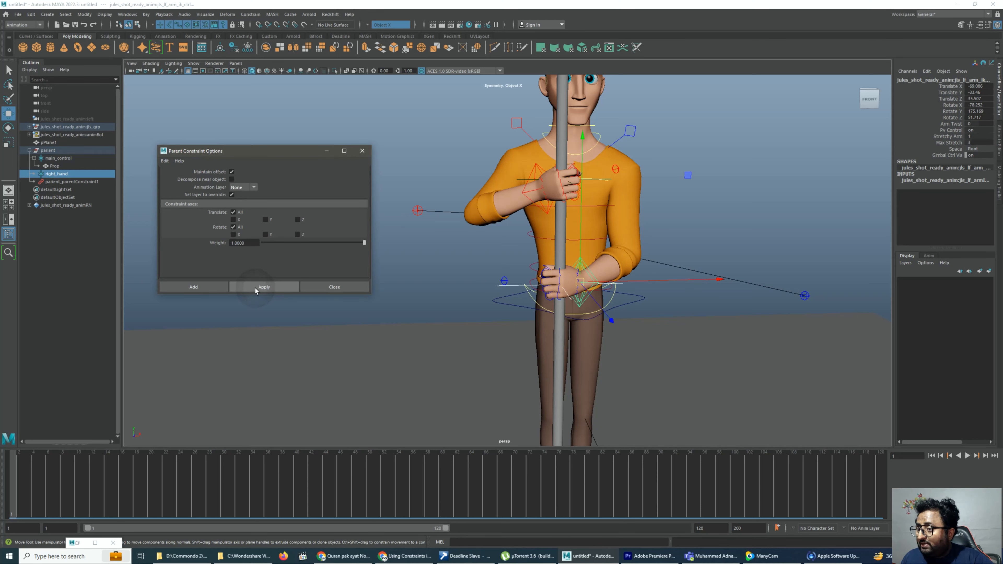
pyautogui.click(713, 195)
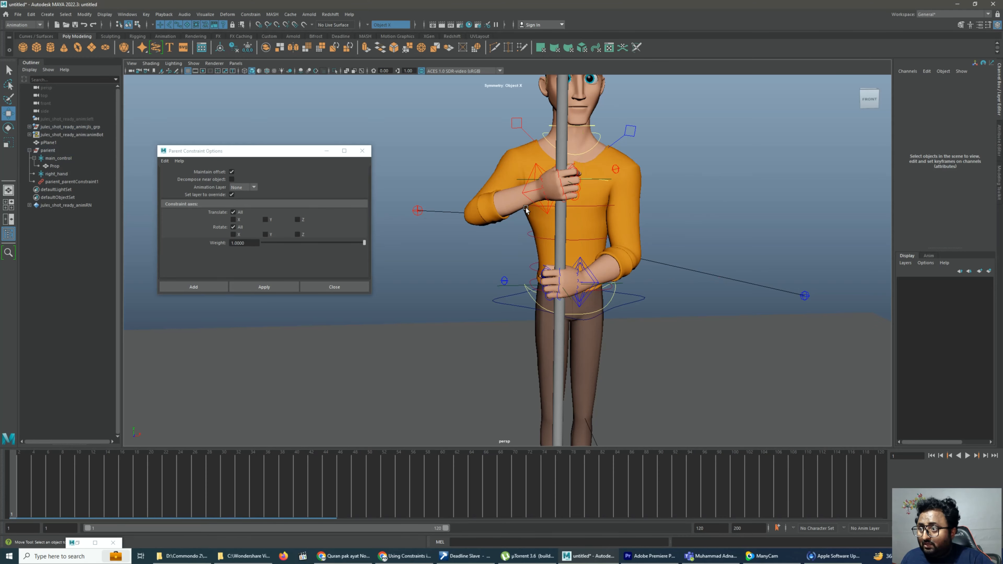
# Try moving the right arm's IK control with both hands constrained to the pole, and undo the move
pyautogui.click(534, 195)
pyautogui.moveTo(546, 191); pyautogui.dragTo(524, 202)
pyautogui.hotkey('ctrl', 'z')
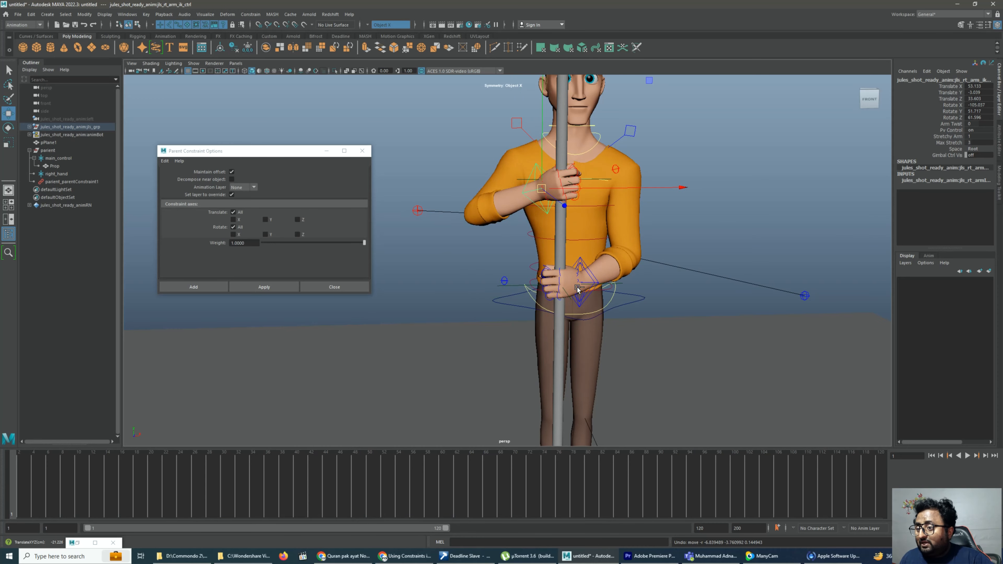
# Try moving the left arm's IK control and the right_hand locator along the pole, and undo both moves
pyautogui.click(580, 276)
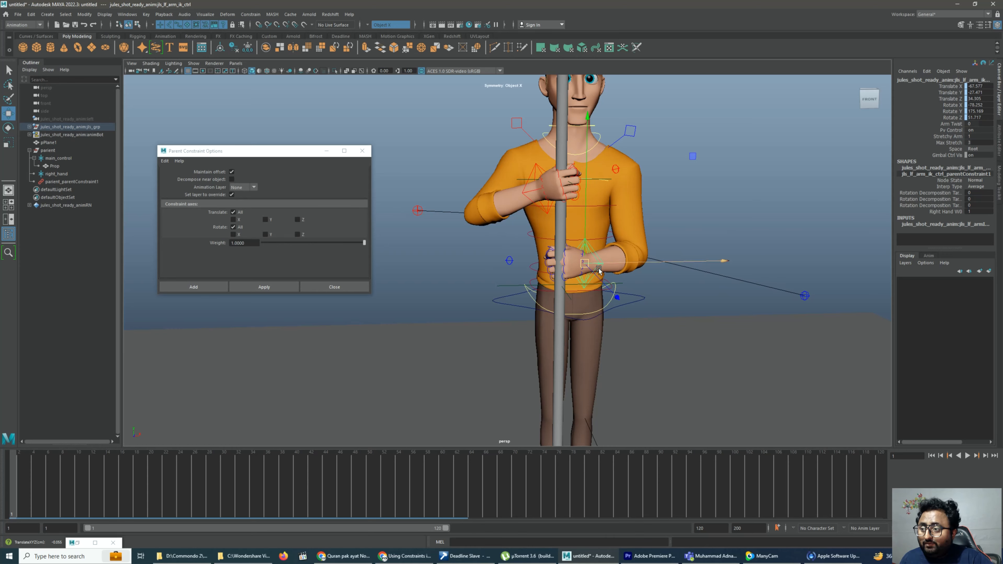
pyautogui.click(560, 283)
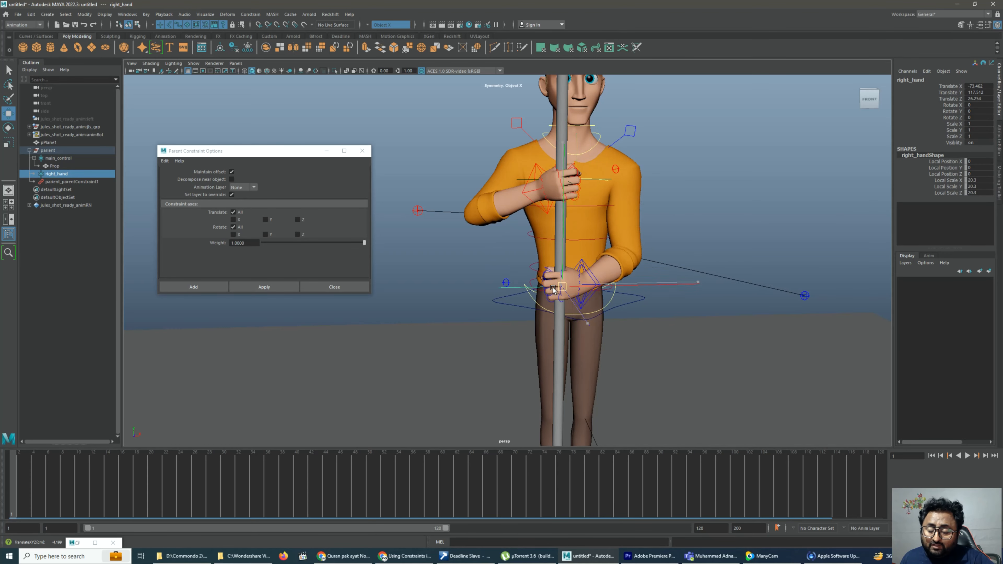
pyautogui.moveTo(576, 277); pyautogui.dragTo(582, 266)
pyautogui.hotkey('ctrl', 'z')
pyautogui.hotkey('ctrl', 'z')
pyautogui.hotkey('ctrl', 'z')
pyautogui.hotkey('ctrl', 'z')
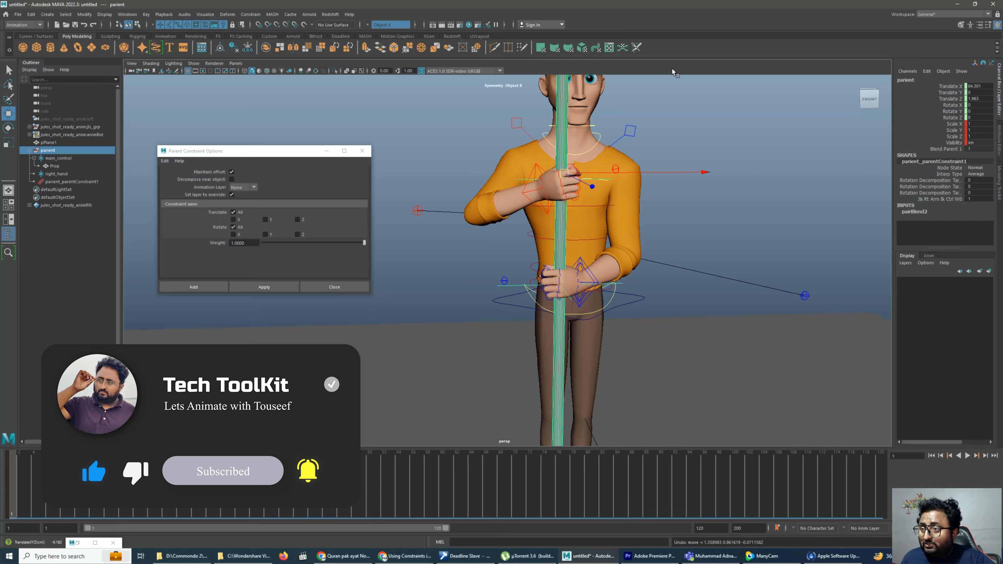
# Try moving the parient group and the right arm's IK control sideways, undoing each move
pyautogui.moveTo(564, 175); pyautogui.dragTo(607, 165)
pyautogui.hotkey('ctrl', 'z')
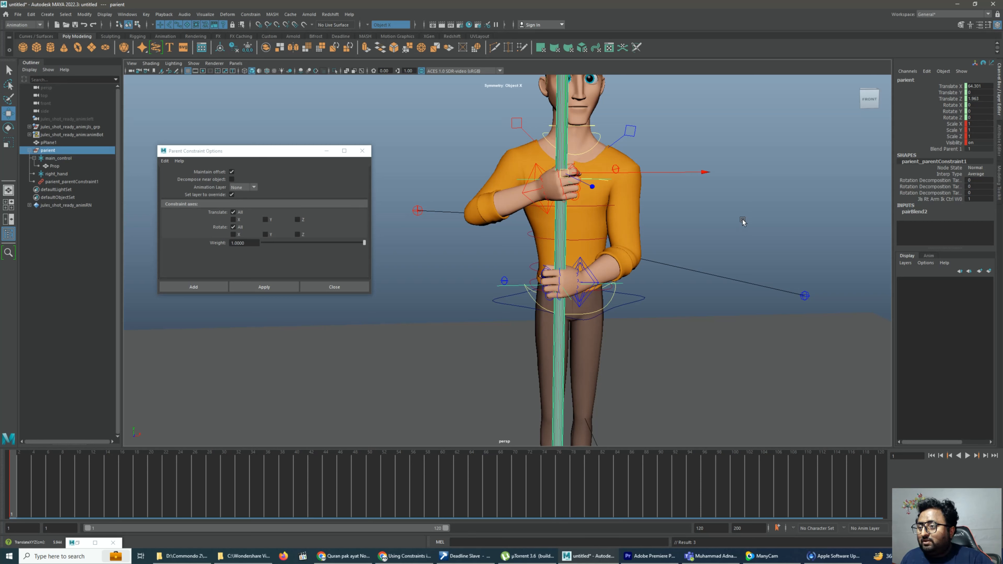
pyautogui.click(532, 194)
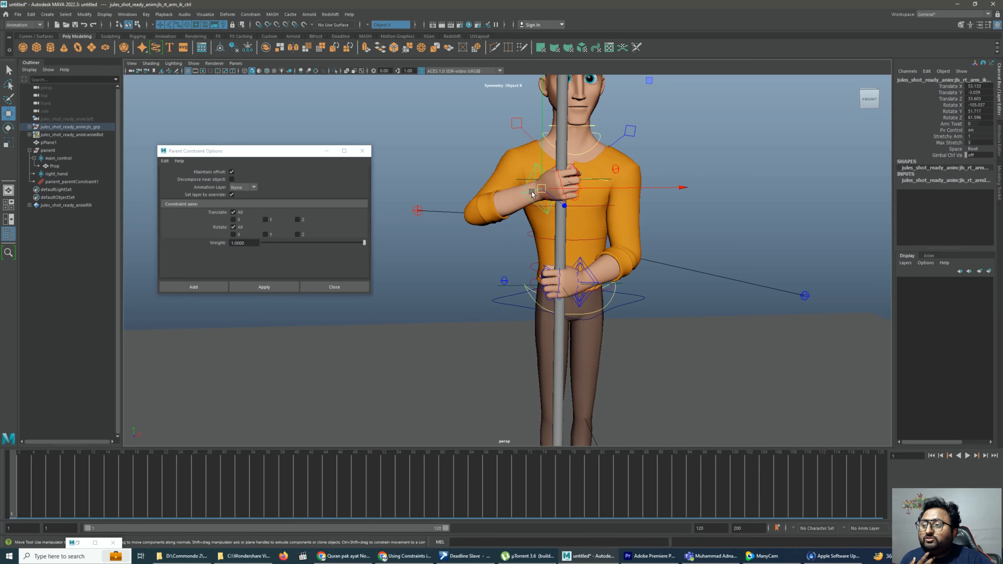
pyautogui.click(601, 192)
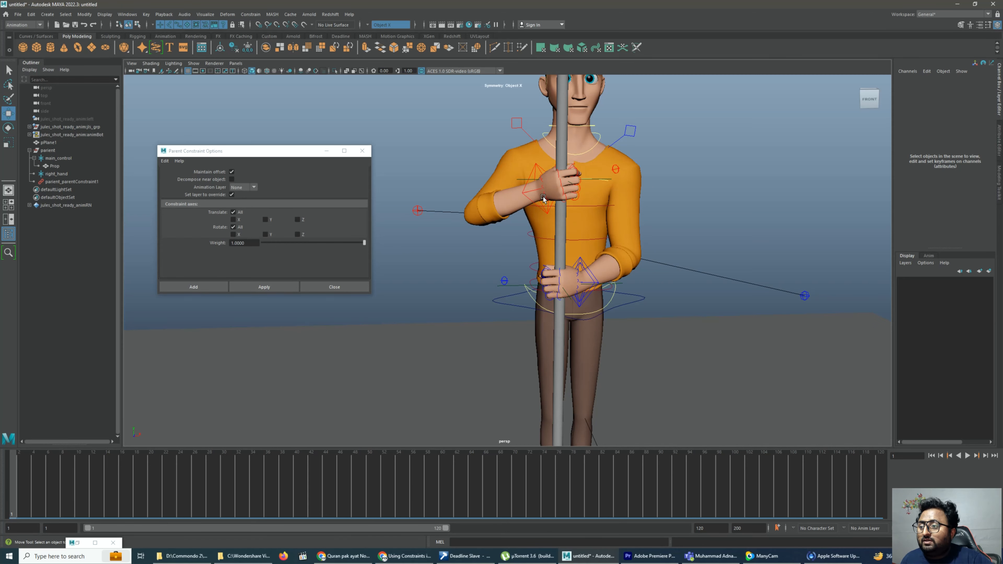
pyautogui.click(532, 191)
pyautogui.moveTo(580, 189); pyautogui.dragTo(623, 193)
pyautogui.hotkey('ctrl', 'z')
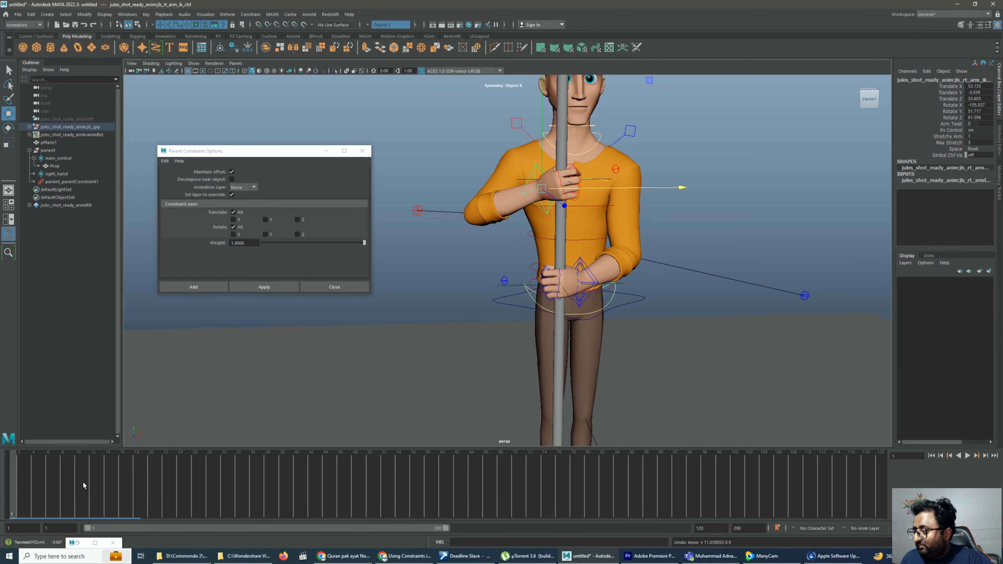
# Key the right arm's IK control at frame 1, key it shifted sideways to Translate X 73.86 at frame 14, and play it back
pyautogui.press('s')
pyautogui.click(108, 477)
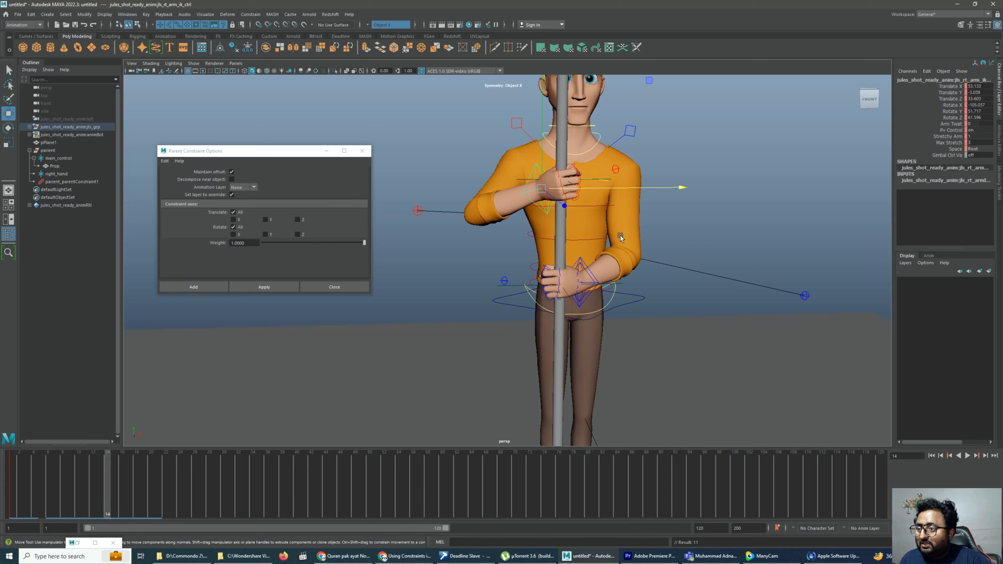
pyautogui.moveTo(650, 185); pyautogui.dragTo(719, 185)
pyautogui.press('s')
pyautogui.hotkey('alt', 'v')
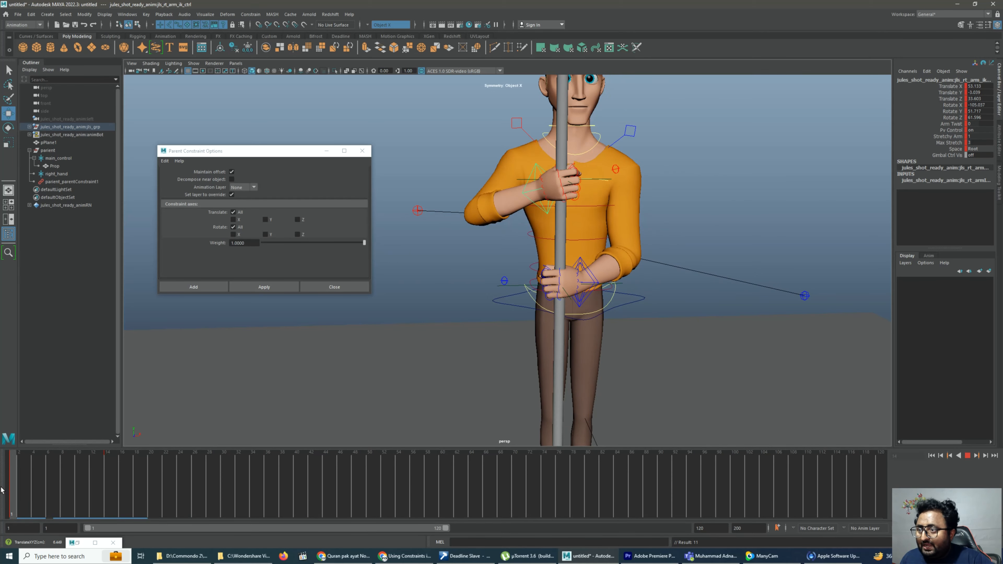
pyautogui.hotkey('alt', 'v')
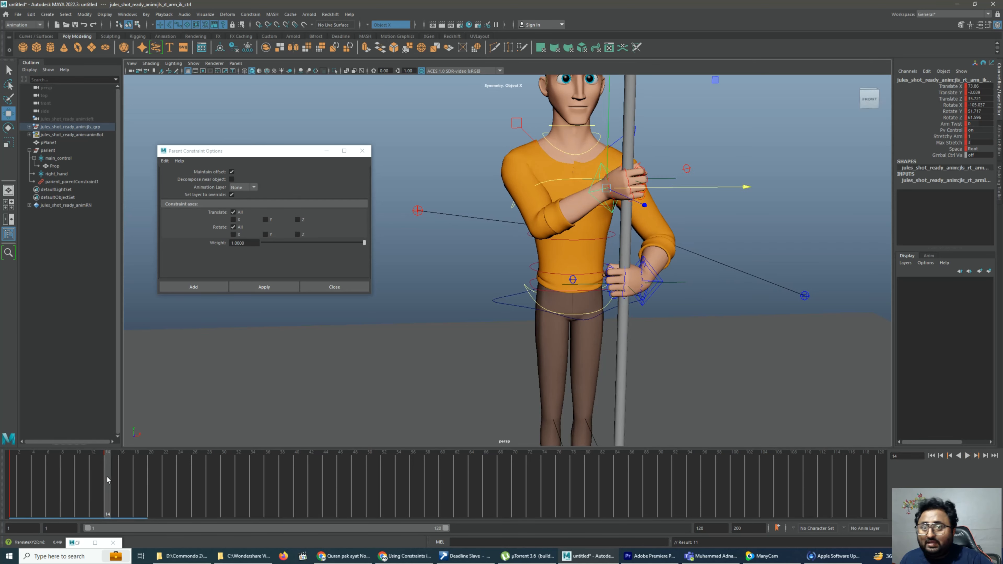
pyautogui.click(749, 216)
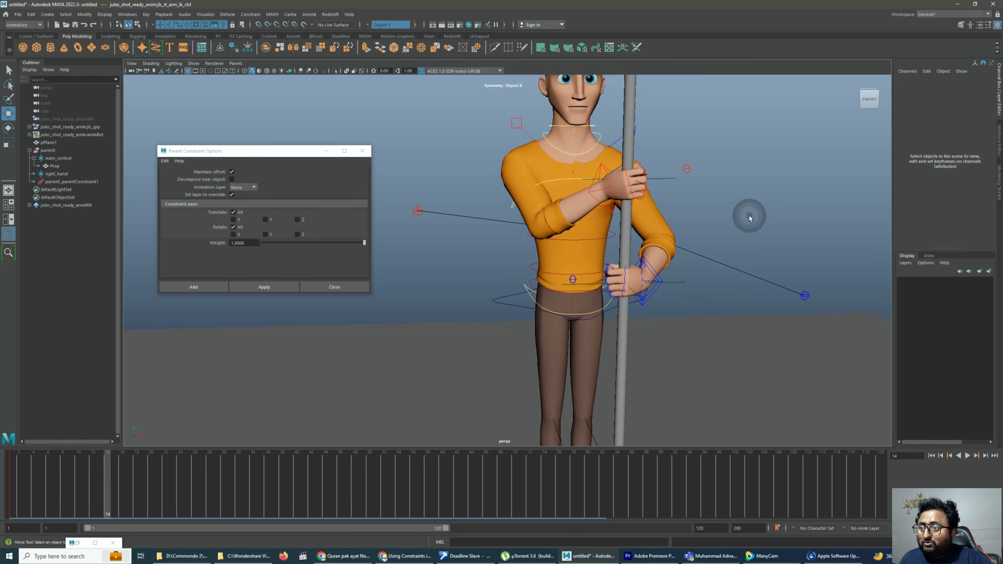
# Try raising the right arm's IK control at frame 14 and undo the move
pyautogui.click(595, 190)
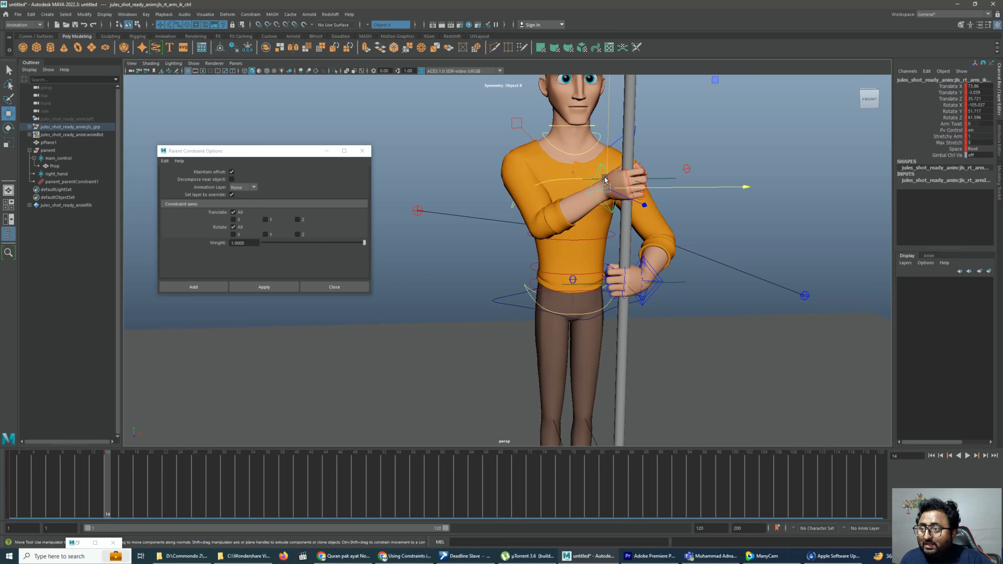
pyautogui.moveTo(605, 178); pyautogui.dragTo(606, 135)
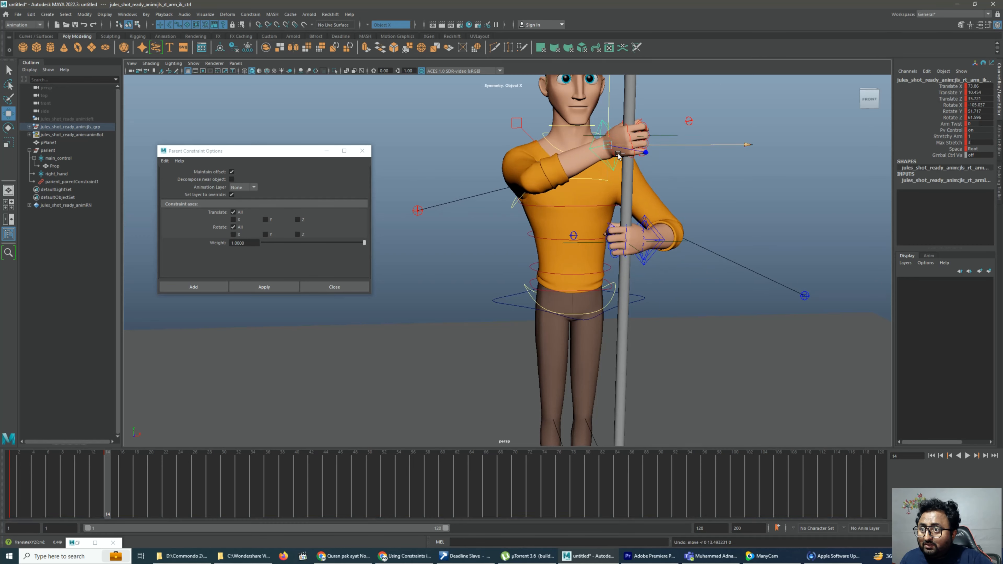
pyautogui.hotkey('ctrl', 'z')
pyautogui.scroll(-1, 629, 199)
pyautogui.keyDown('alt'); pyautogui.moveTo(629, 199); pyautogui.dragTo(602, 239); pyautogui.keyUp('alt')
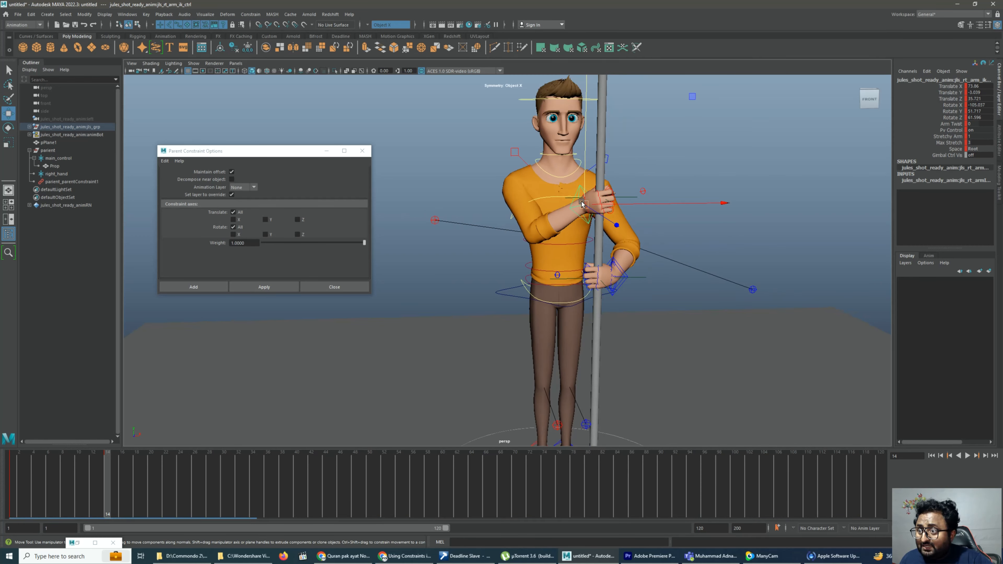
pyautogui.click(581, 191)
pyautogui.click(663, 174)
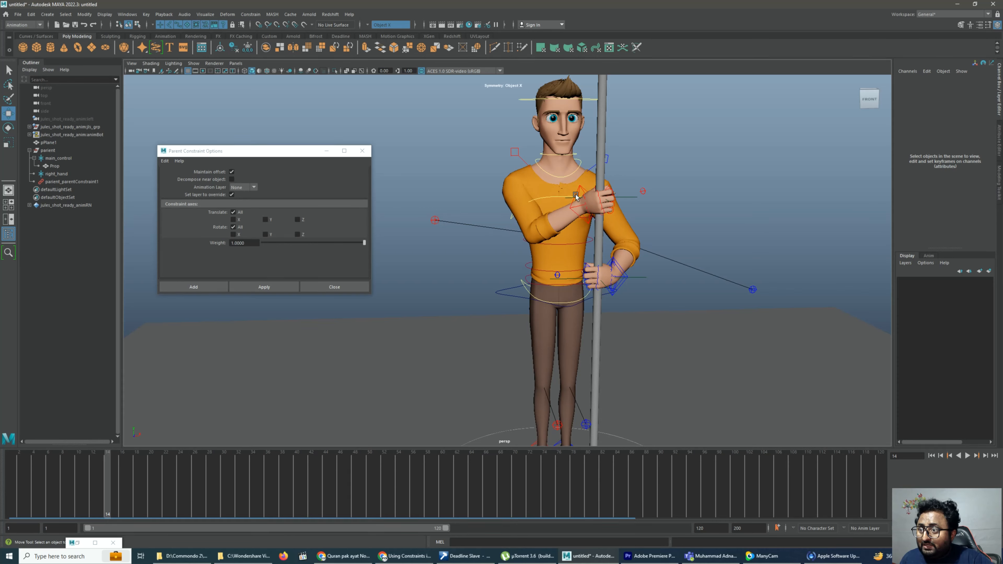
pyautogui.click(606, 194)
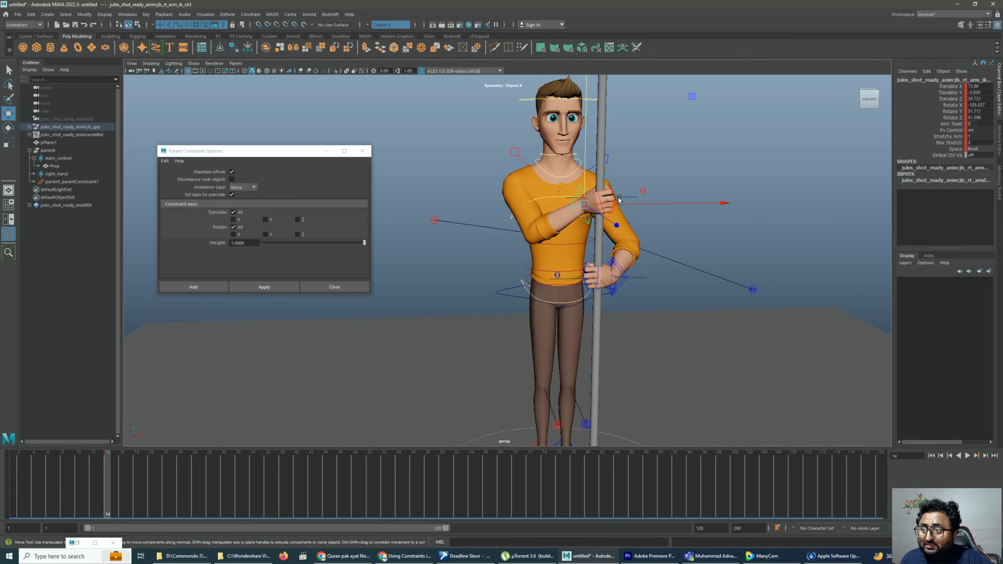
pyautogui.scroll(1, 608, 274)
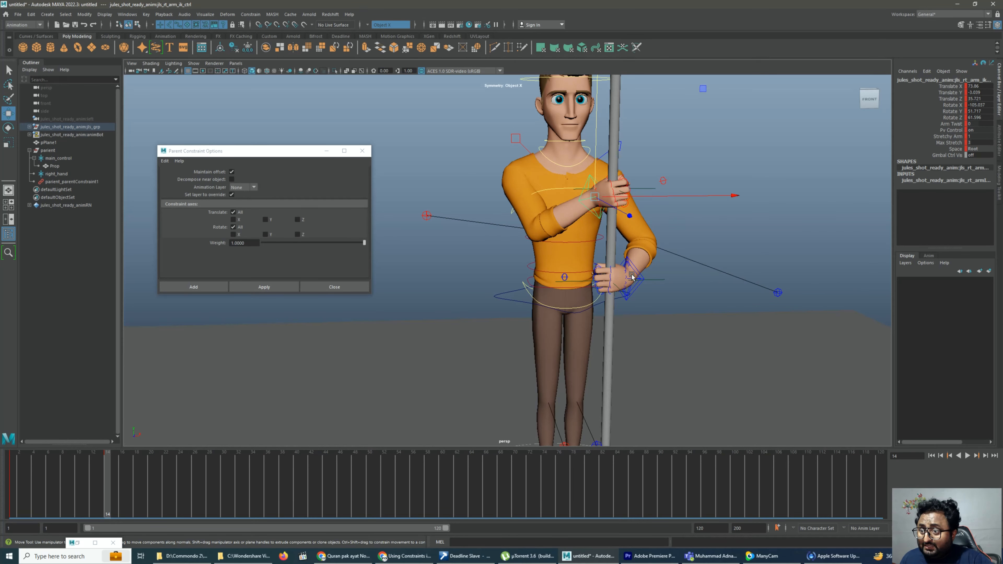
# Return to frame 1 and key the left arm's IK gimbal control
pyautogui.moveTo(65, 486); pyautogui.dragTo(12, 480)
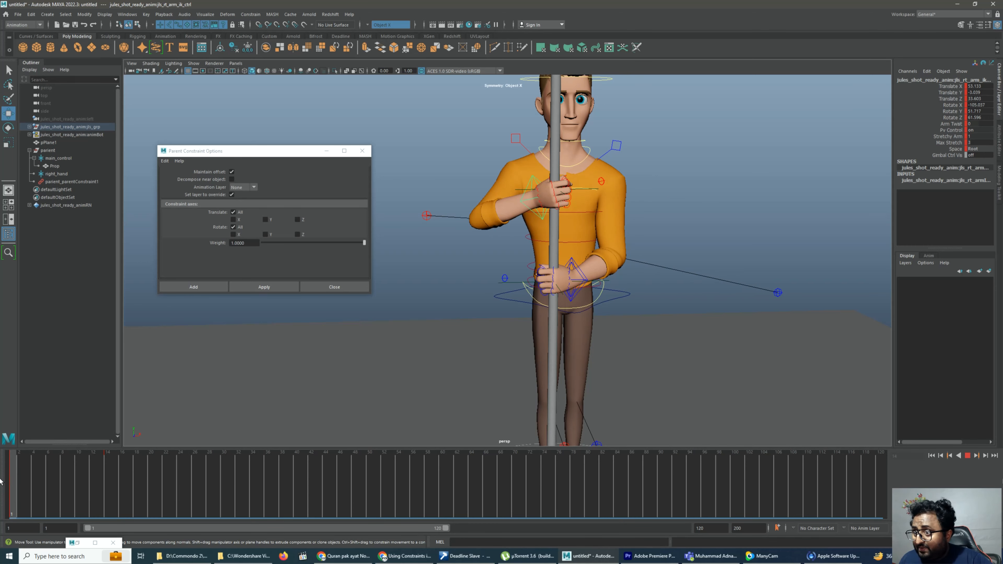
pyautogui.click(582, 272)
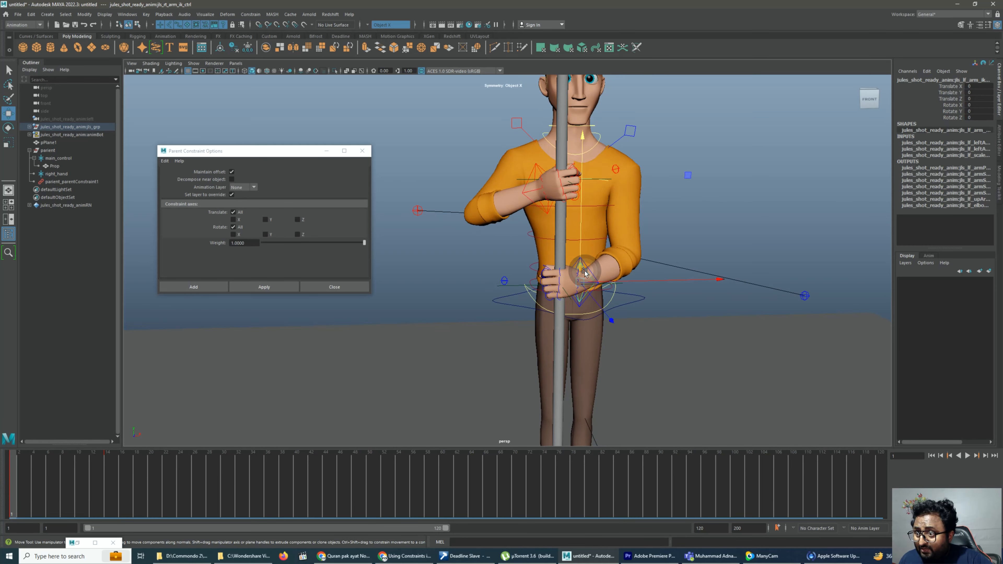
pyautogui.hotkey('alt', 'v')
pyautogui.hotkey('alt', 'v')
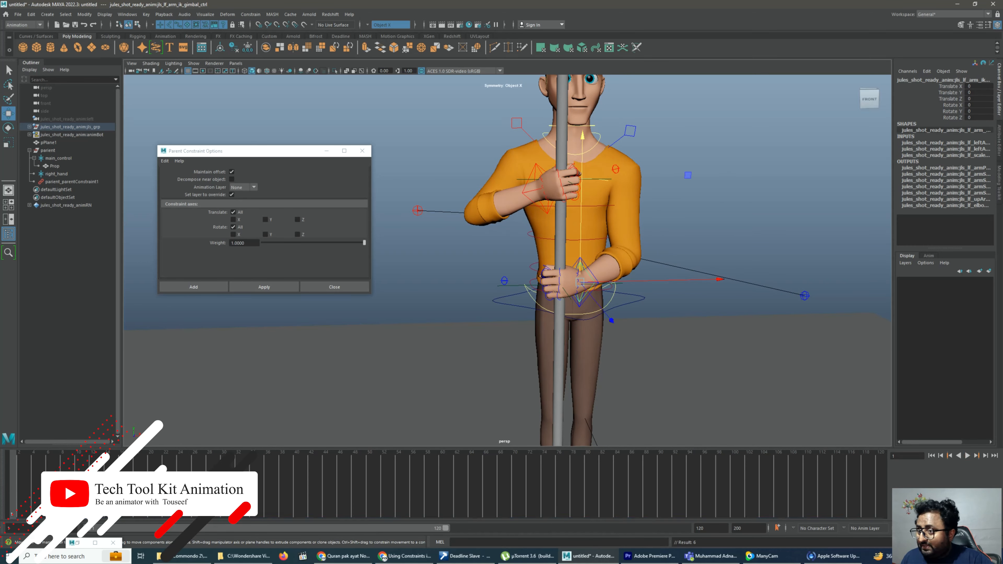
# Try sliding the left hand up the pole with its gimbal control at frame 22, play it back, and delete that frame's key
pyautogui.moveTo(14, 486); pyautogui.dragTo(166, 486)
pyautogui.moveTo(645, 249); pyautogui.dragTo(645, 223)
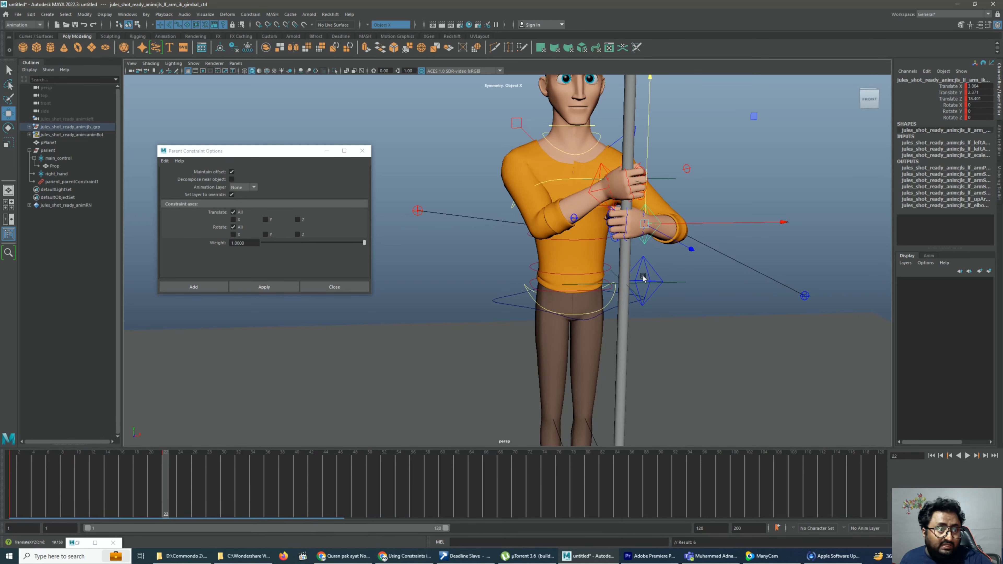
pyautogui.hotkey('alt', 'v')
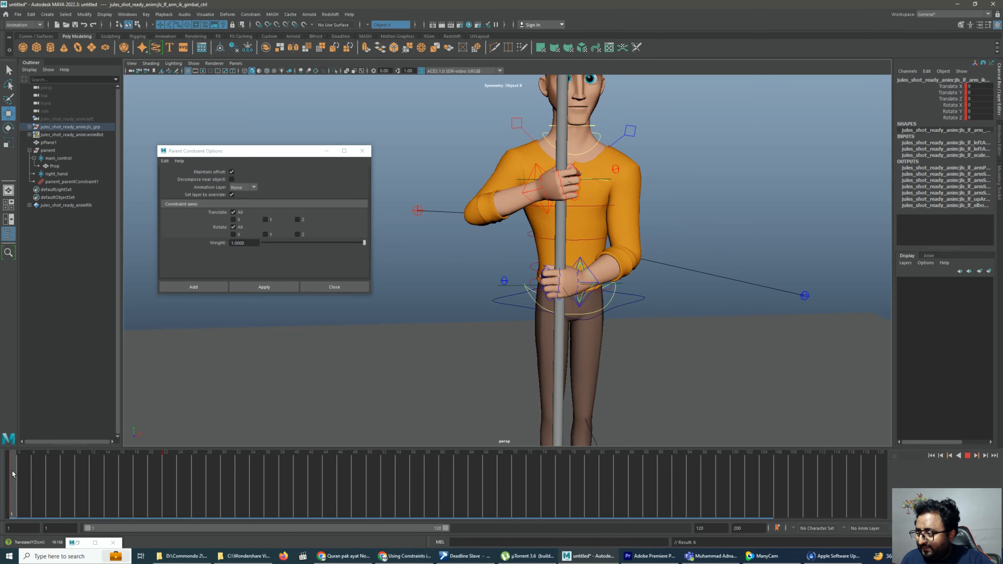
pyautogui.moveTo(66, 452)
pyautogui.mouseDown()
pyautogui.moveTo(138, 454)
pyautogui.moveTo(155, 443)
pyautogui.moveTo(165, 474)
pyautogui.mouseUp()
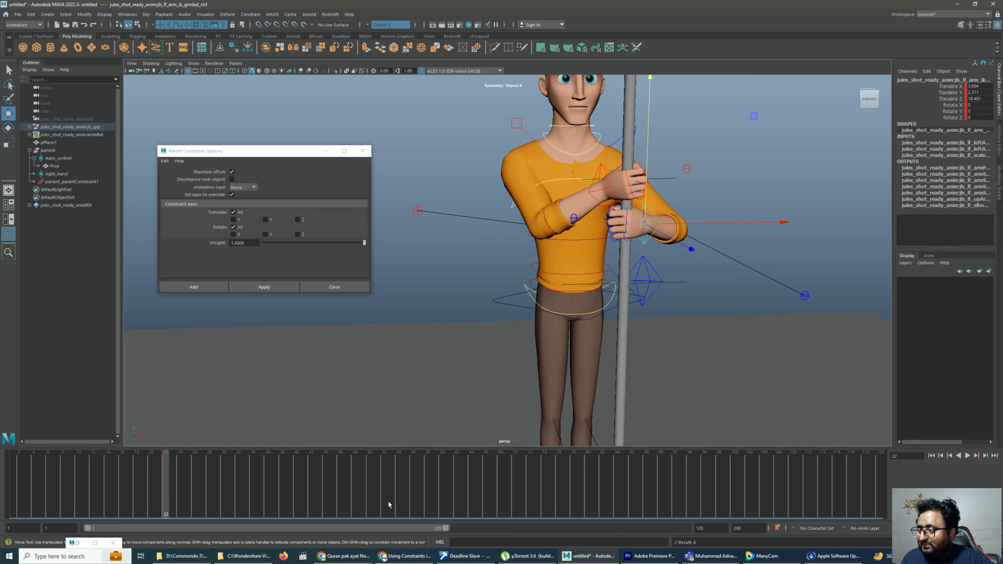
pyautogui.rightClick(169, 475)
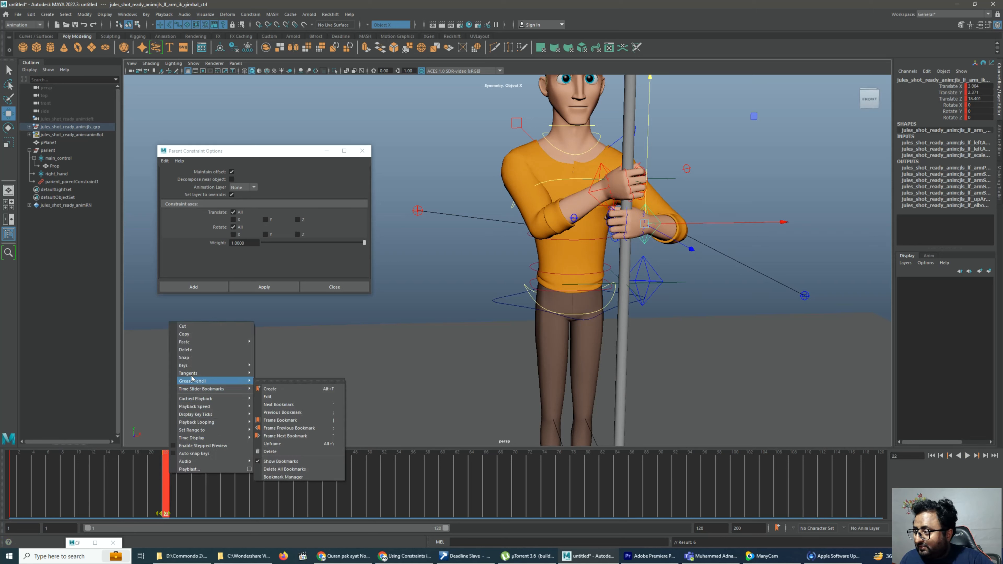
pyautogui.click(201, 349)
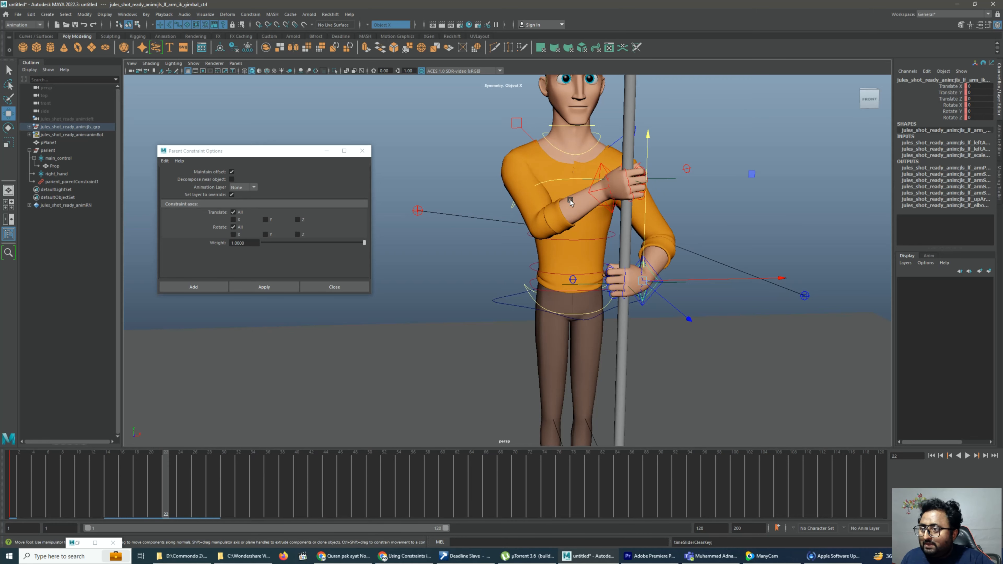
# Set the parient group's parent constraint weight for the right arm's IK control to 0 at frame 22
pyautogui.click(591, 182)
pyautogui.click(591, 182)
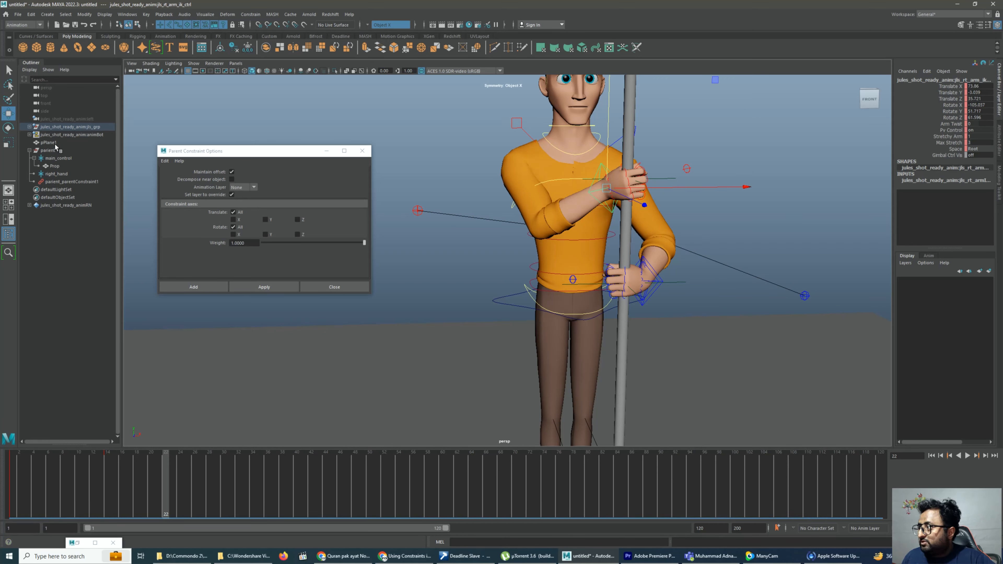
pyautogui.click(49, 150)
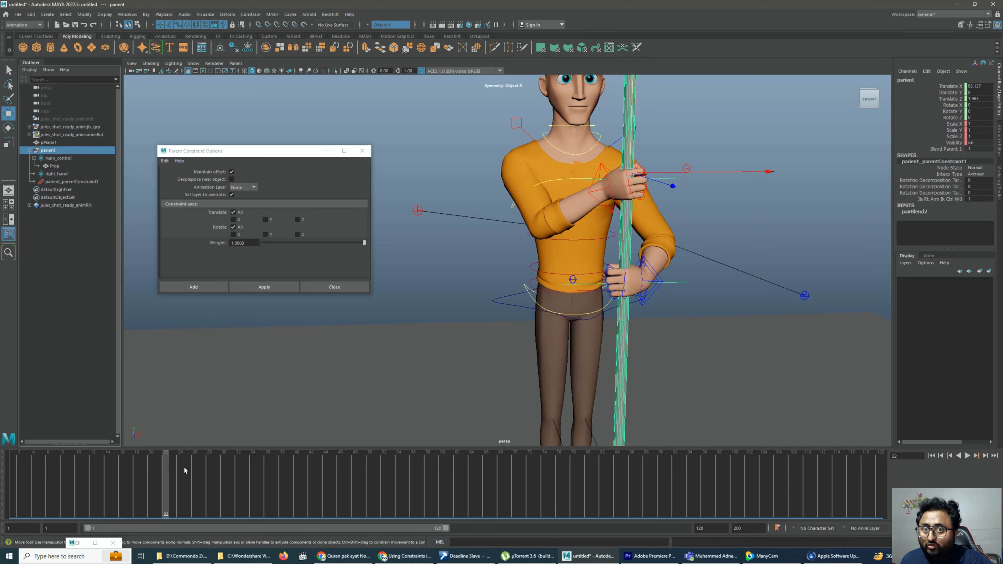
pyautogui.click(976, 199)
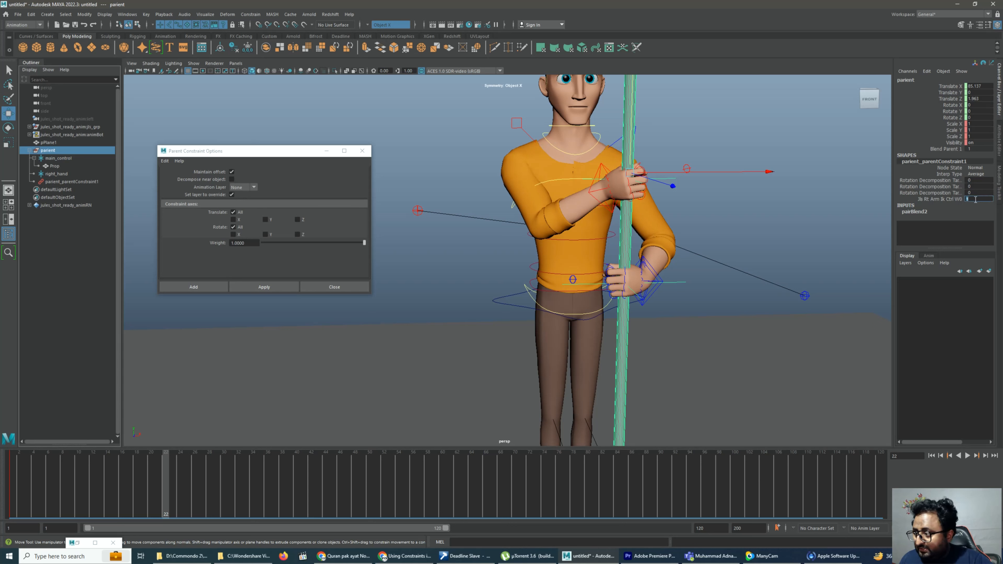
pyautogui.write('0')
pyautogui.press('Return')
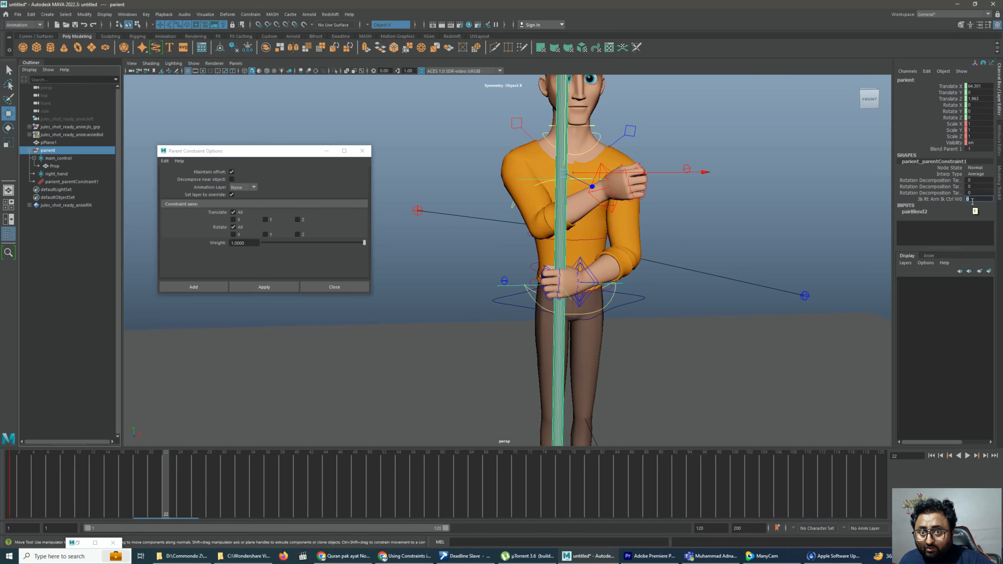
# Key the parient group's parent constraint weight for the right arm's IK control at 1 on frame 1
pyautogui.click(943, 199)
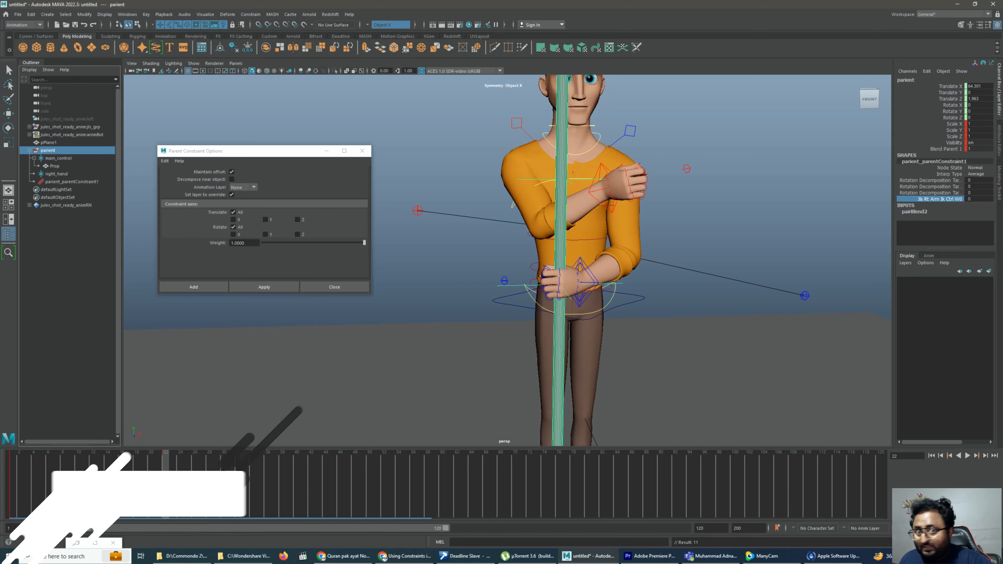
pyautogui.click(5, 468)
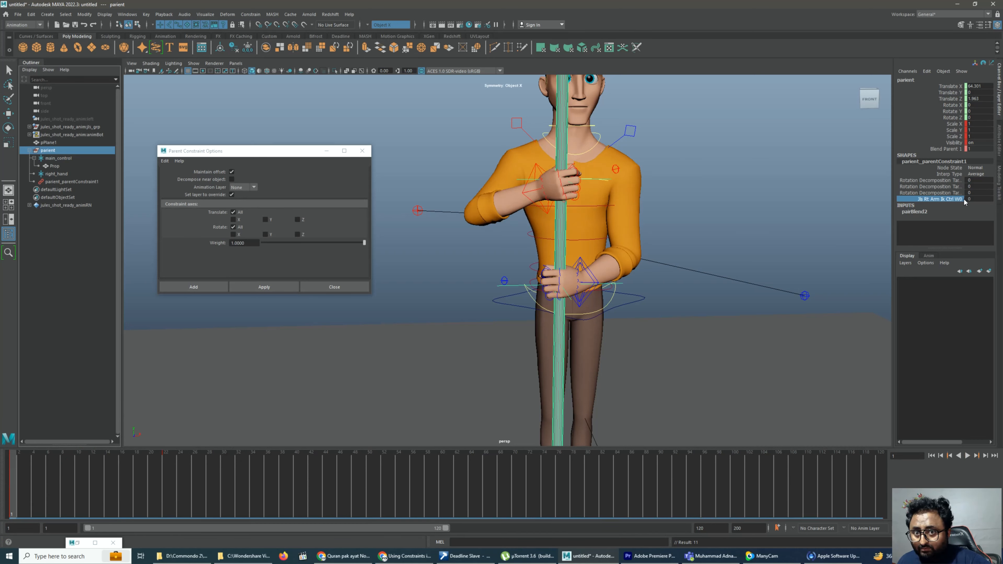
pyautogui.click(975, 198)
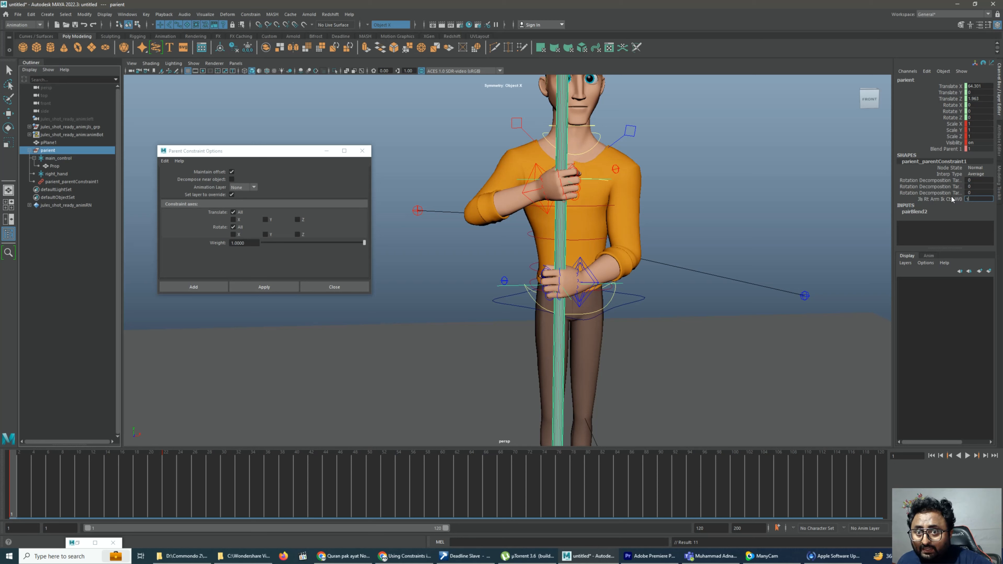
pyautogui.press('Return')
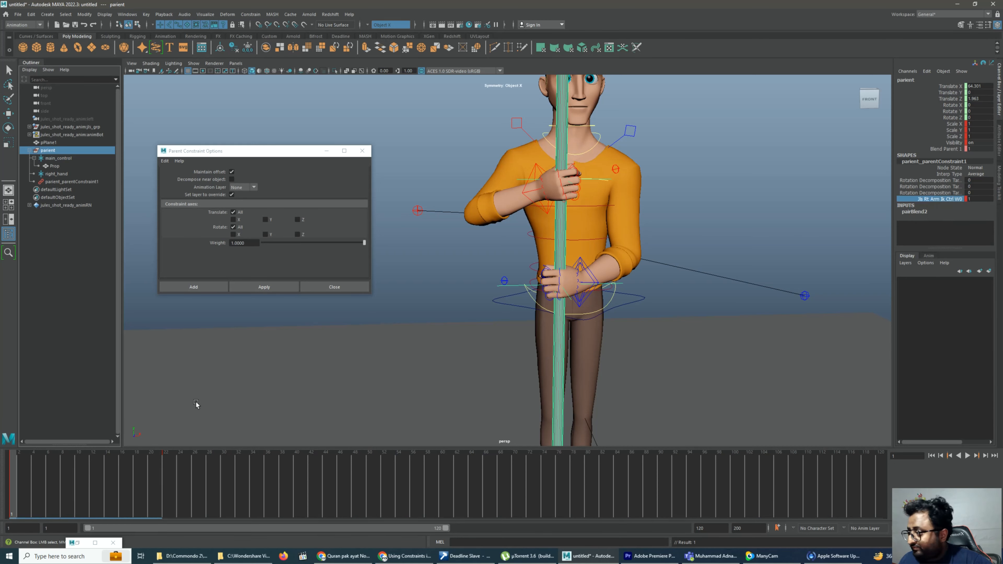
# Key the right arm's constraint weight on the parient group at 0 on frame 22 and return to frame 1
pyautogui.click(151, 485)
pyautogui.moveTo(153, 484); pyautogui.dragTo(163, 484)
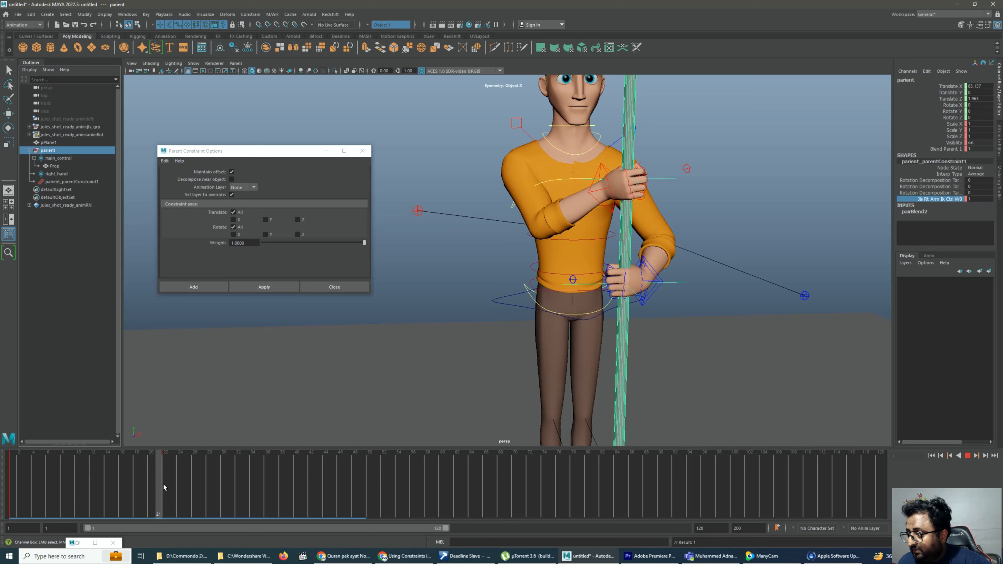
pyautogui.doubleClick(974, 199)
pyautogui.press('Return')
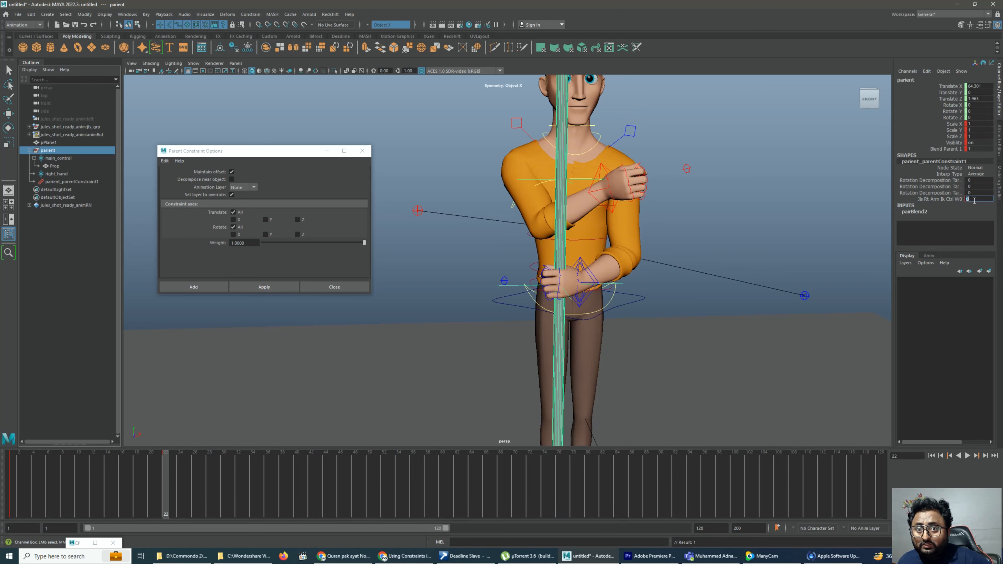
pyautogui.click(937, 198)
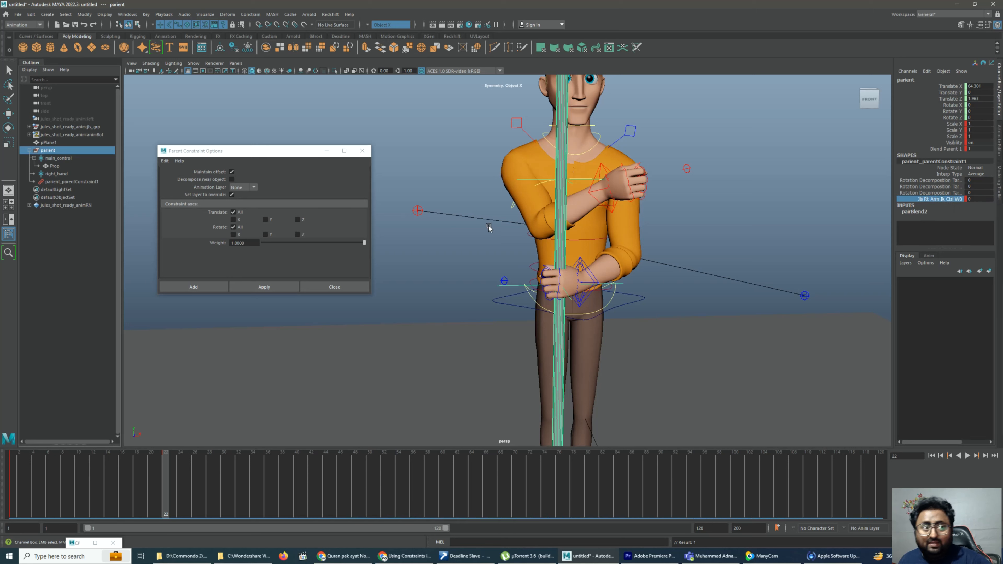
pyautogui.moveTo(57, 496); pyautogui.dragTo(6, 503)
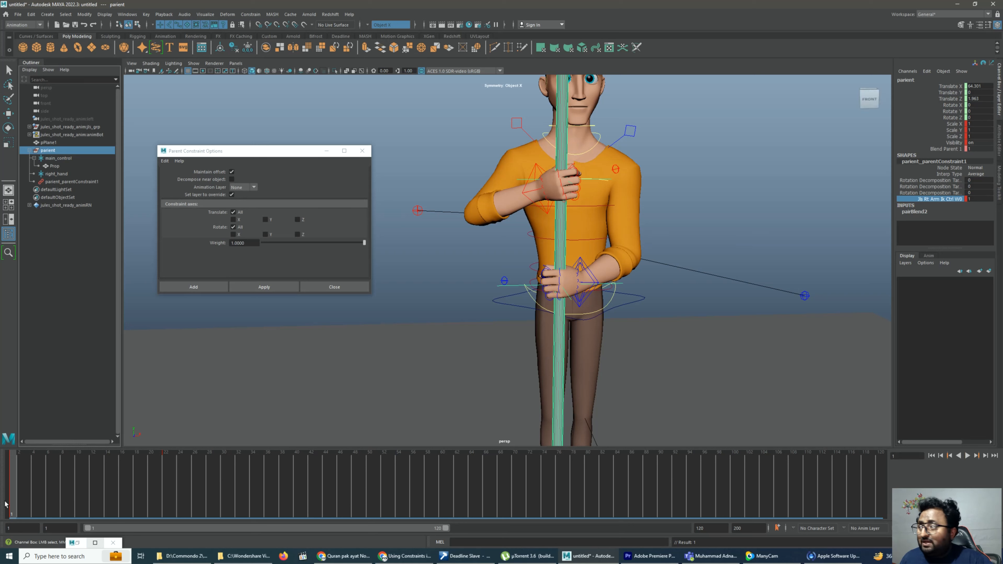
# Disable Enable Rest Position in the attributes of parient_parentConstraint1
pyautogui.click(60, 181)
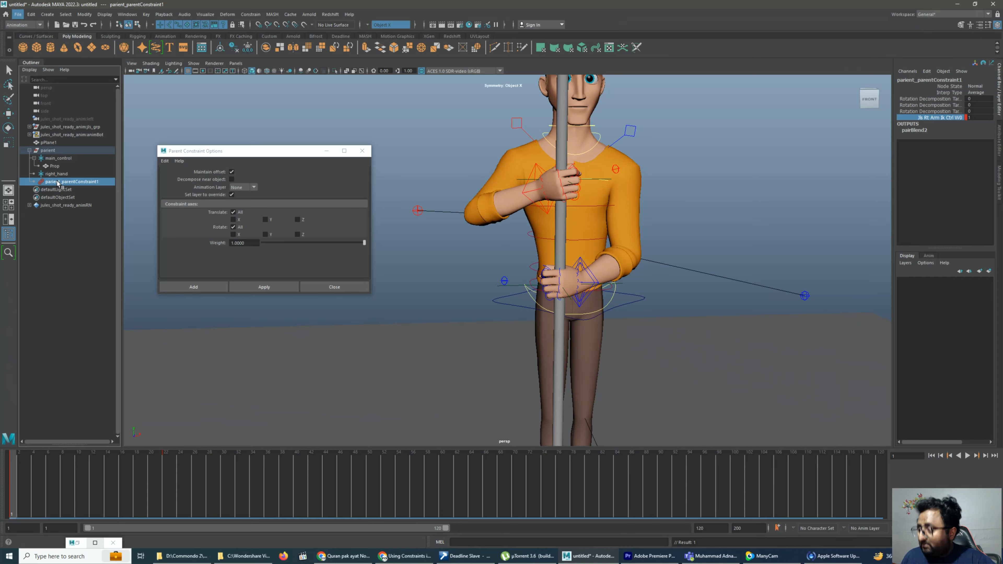
pyautogui.hotkey('ctrl', 'a')
pyautogui.press('w')
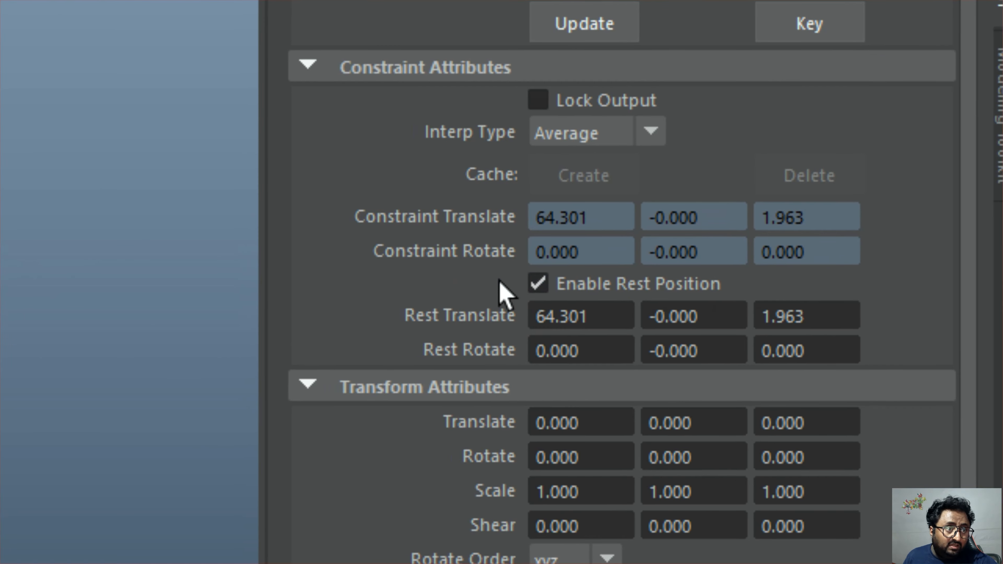
pyautogui.click(537, 282)
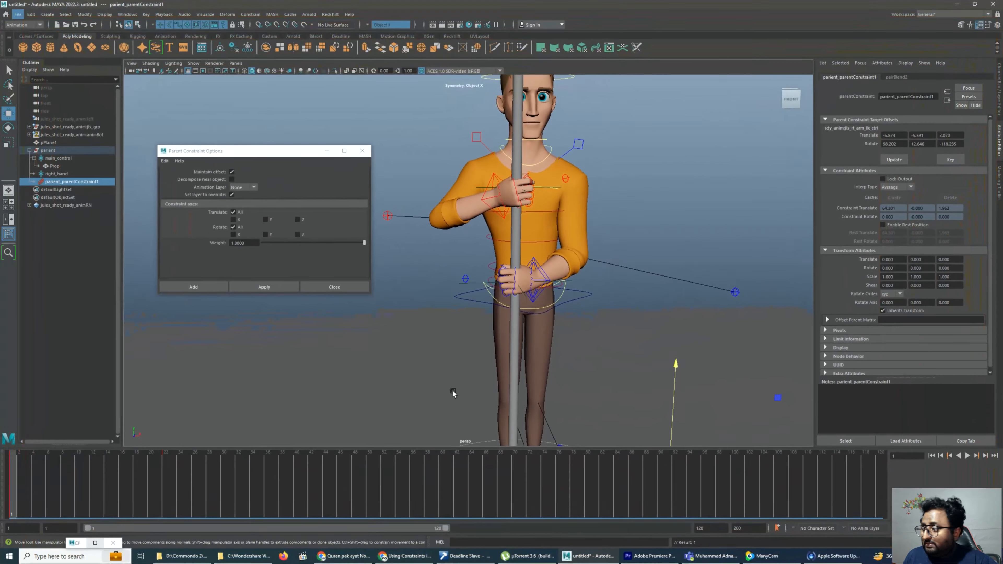
# Try moving the right arm's IK control at frame 33, play it back, and delete that frame's key
pyautogui.moveTo(36, 487); pyautogui.dragTo(234, 478)
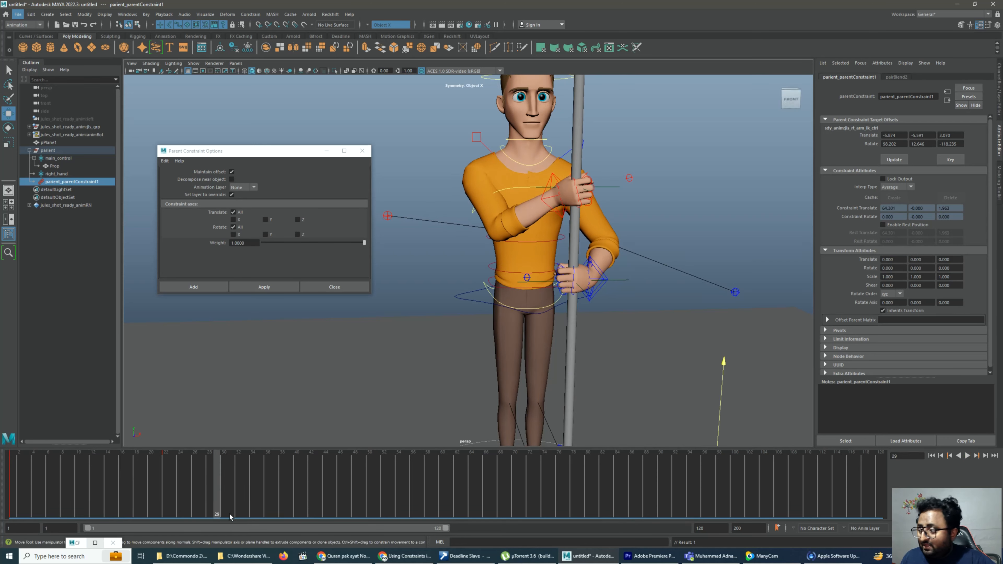
pyautogui.moveTo(208, 479); pyautogui.dragTo(245, 466)
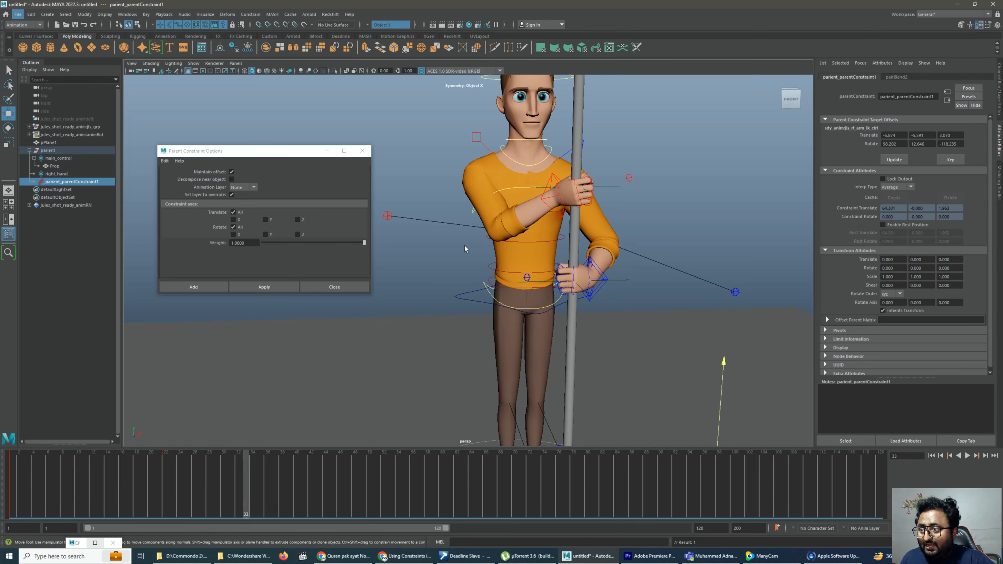
pyautogui.click(550, 208)
pyautogui.moveTo(550, 209)
pyautogui.mouseDown()
pyautogui.moveTo(525, 199)
pyautogui.moveTo(498, 209)
pyautogui.moveTo(557, 195)
pyautogui.mouseUp()
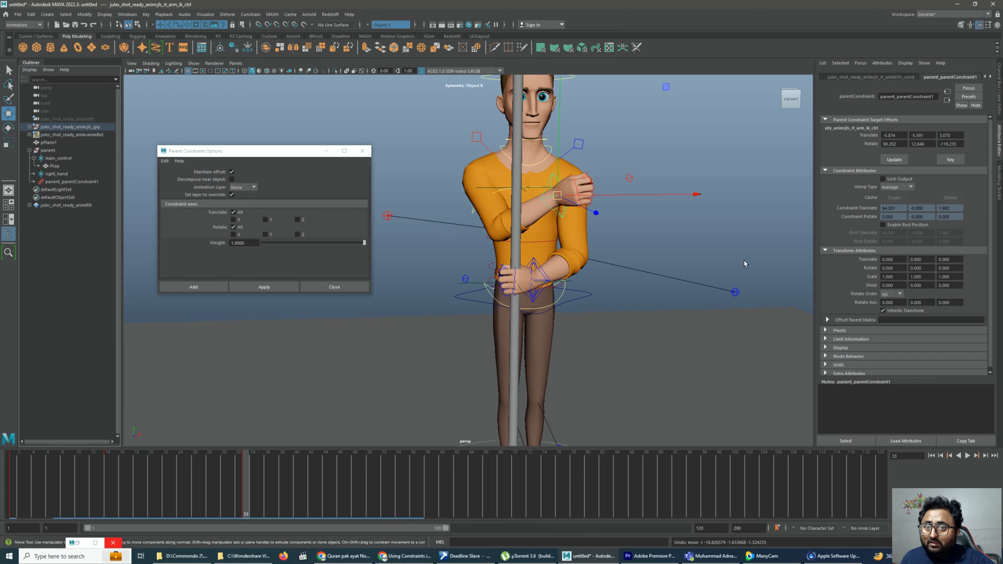
pyautogui.click(999, 83)
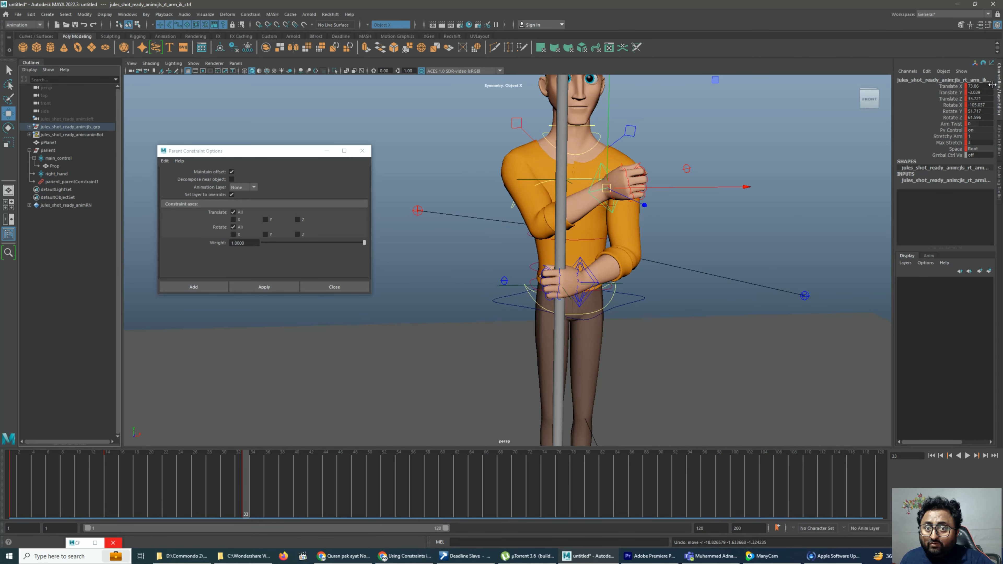
pyautogui.hotkey('alt', 'v')
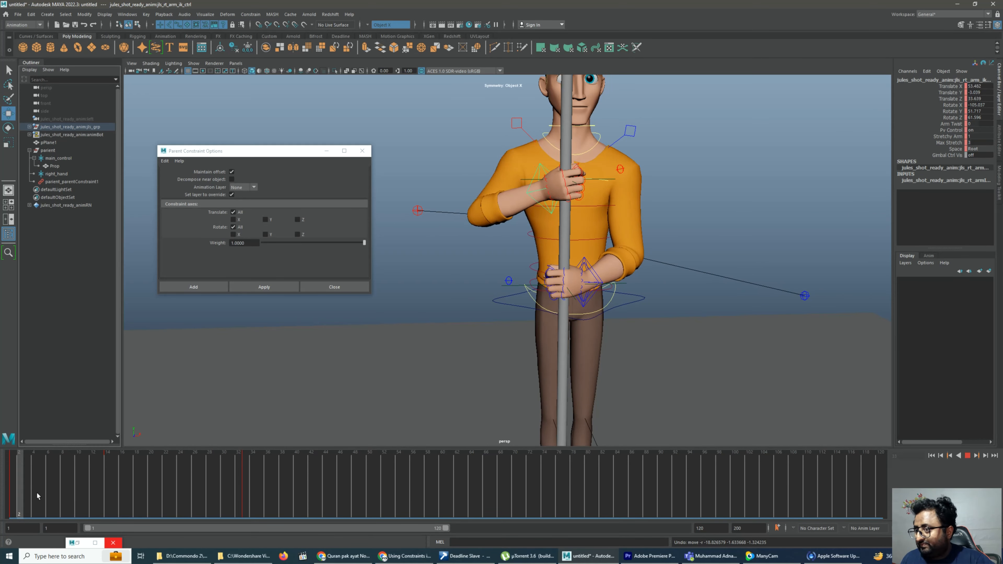
pyautogui.moveTo(193, 479)
pyautogui.mouseDown()
pyautogui.moveTo(171, 482)
pyautogui.moveTo(229, 484)
pyautogui.moveTo(36, 477)
pyautogui.moveTo(107, 466)
pyautogui.mouseUp()
pyautogui.keyDown('shift'); pyautogui.click(245, 473); pyautogui.keyUp('shift')
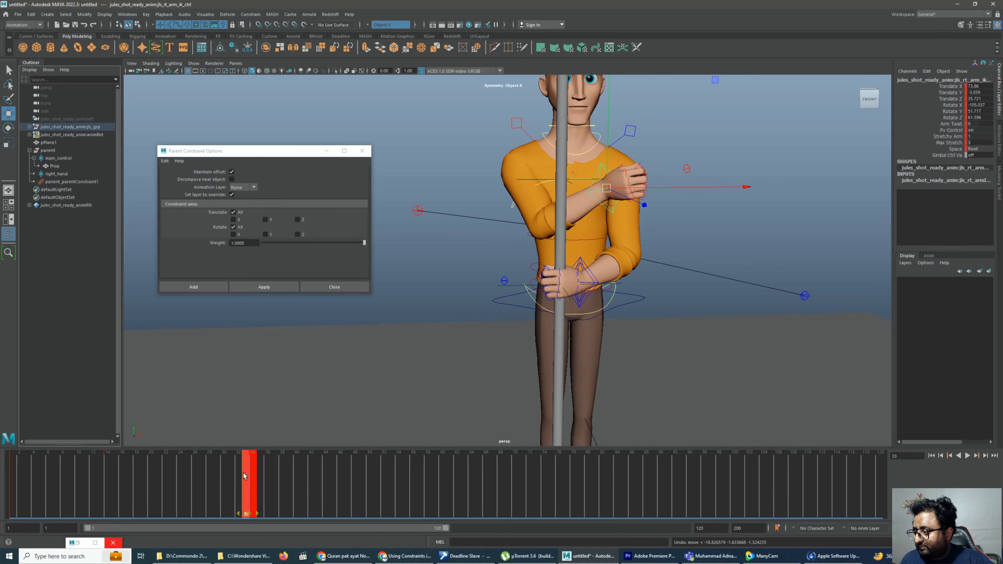
pyautogui.rightClick(243, 473)
pyautogui.click(271, 351)
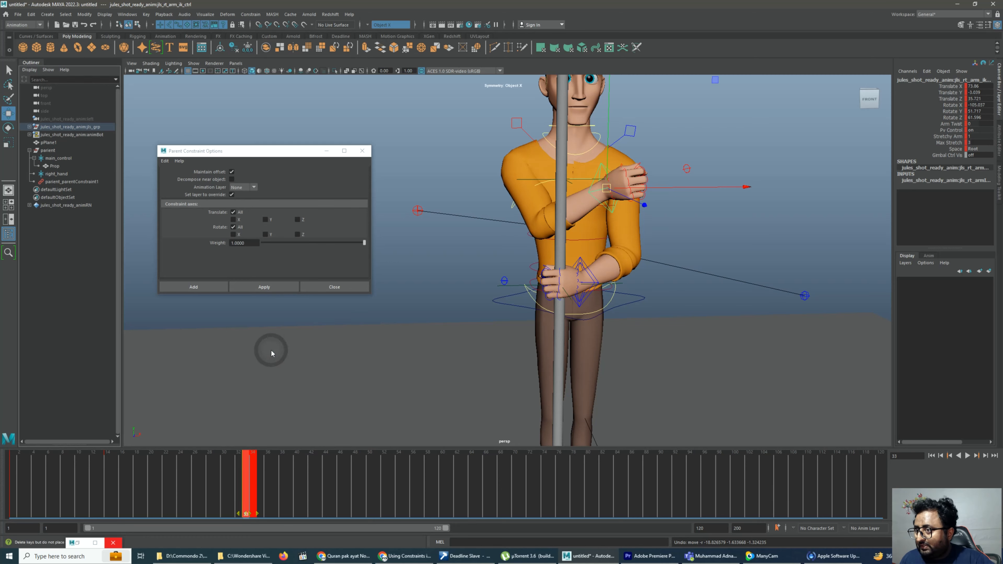
pyautogui.moveTo(107, 486)
pyautogui.mouseDown()
pyautogui.moveTo(31, 495)
pyautogui.moveTo(232, 485)
pyautogui.mouseUp()
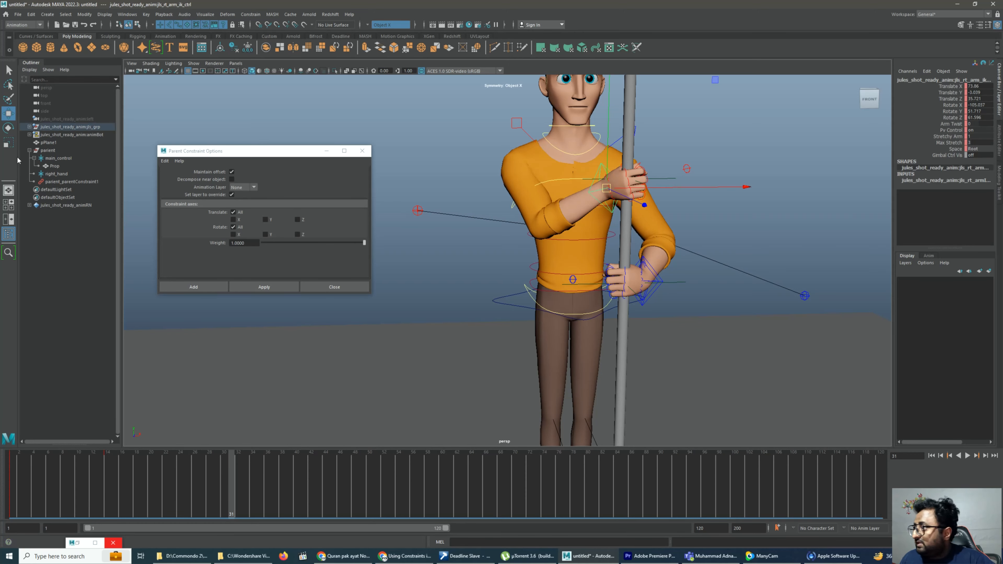
# Key the parient group's right-arm constraint weight at 0 on frame 29
pyautogui.click(48, 151)
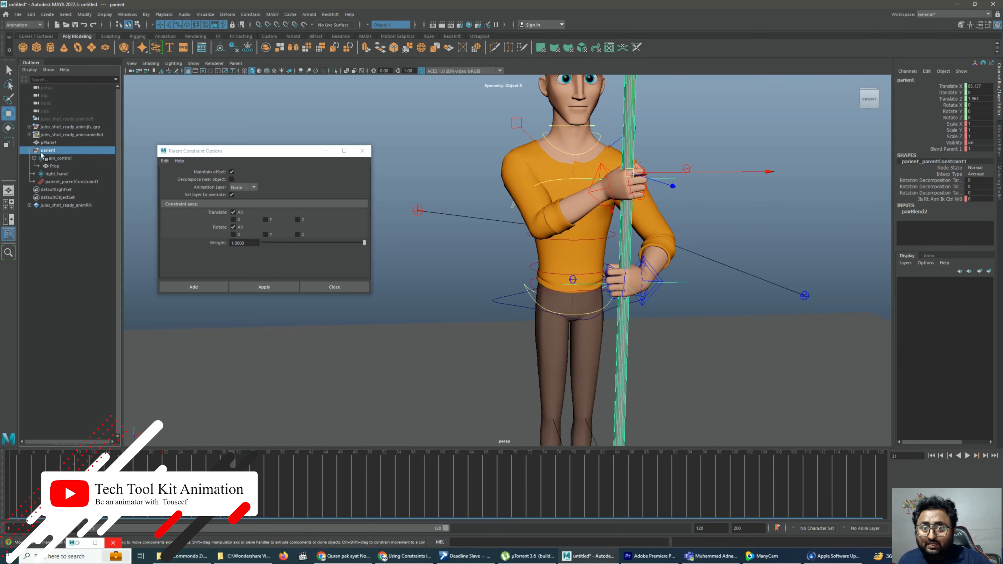
pyautogui.moveTo(172, 489); pyautogui.dragTo(220, 482)
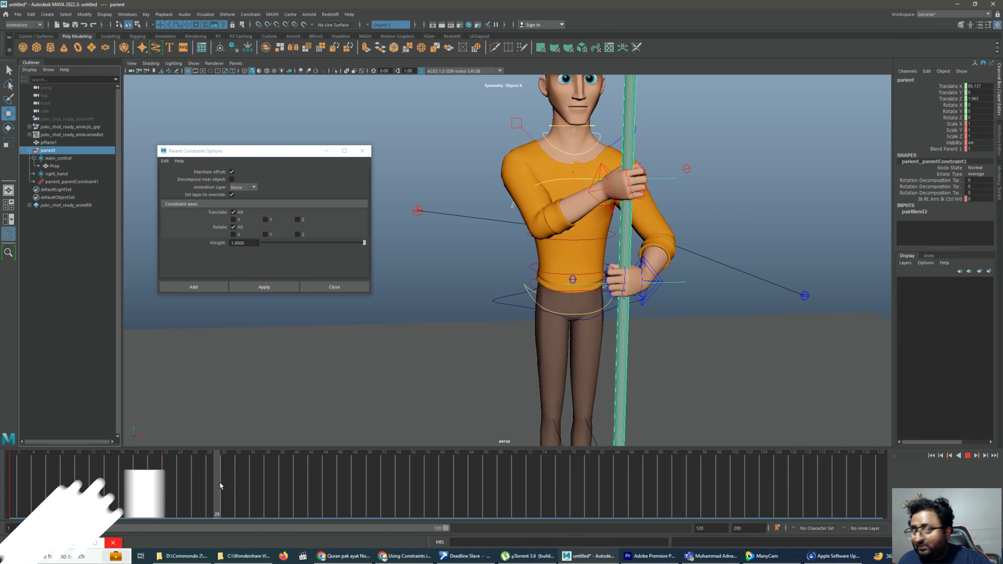
pyautogui.click(983, 198)
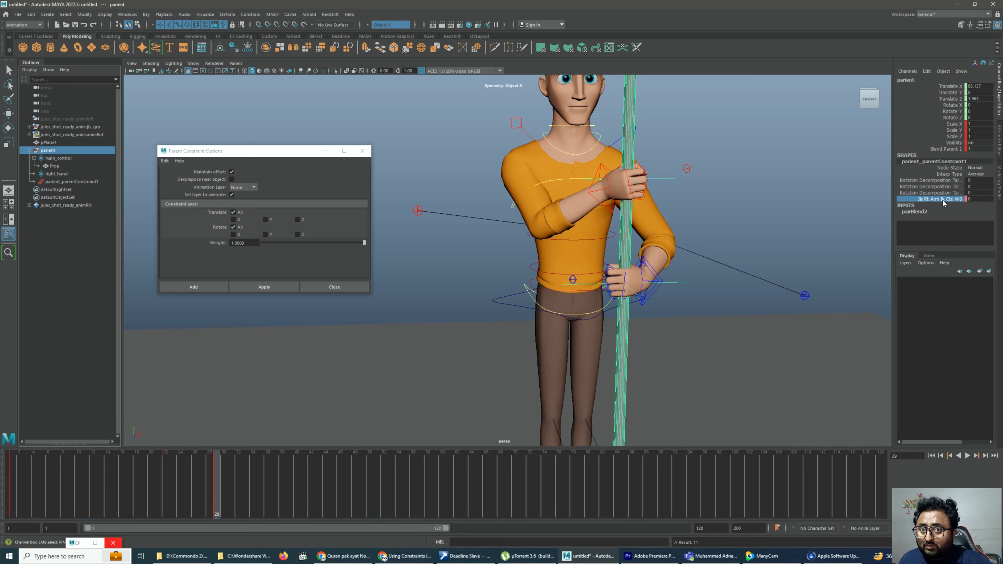
# Move the right arm's IK control away from the pole toward the right shoulder at frame 29 and play back the motion
pyautogui.click(640, 174)
pyautogui.click(602, 181)
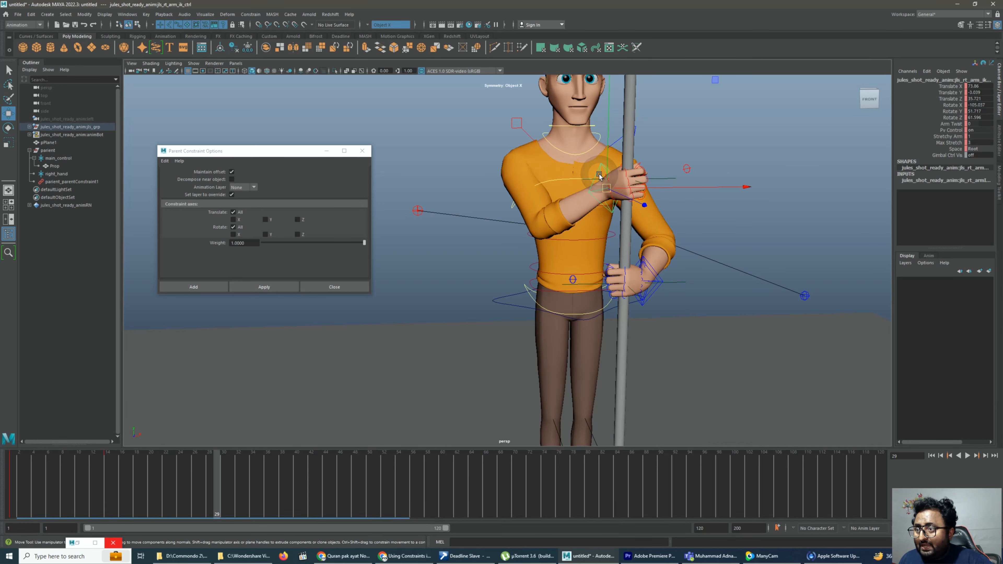
pyautogui.moveTo(606, 183); pyautogui.dragTo(510, 162)
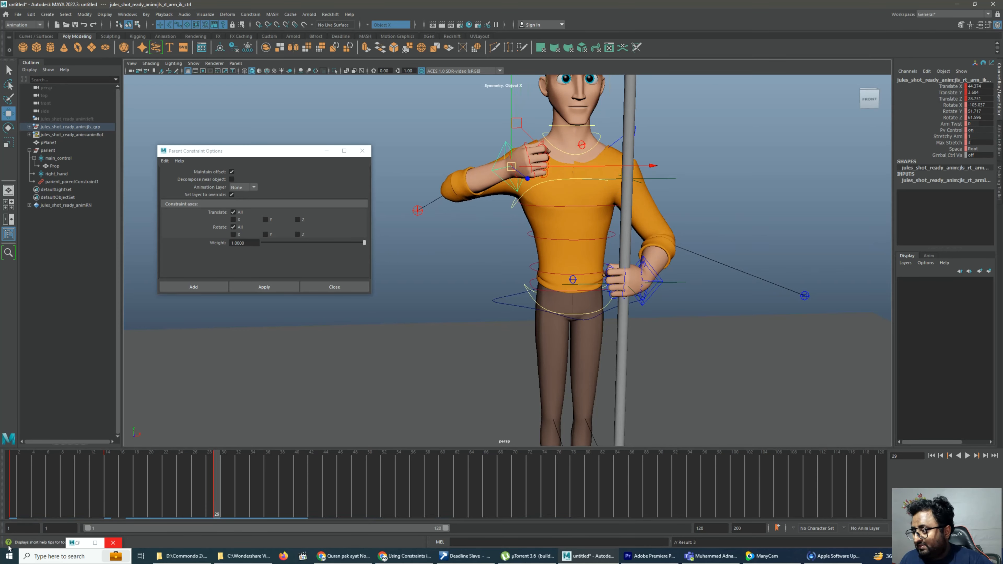
pyautogui.hotkey('alt', 'v')
pyautogui.moveTo(2, 444); pyautogui.dragTo(107, 462)
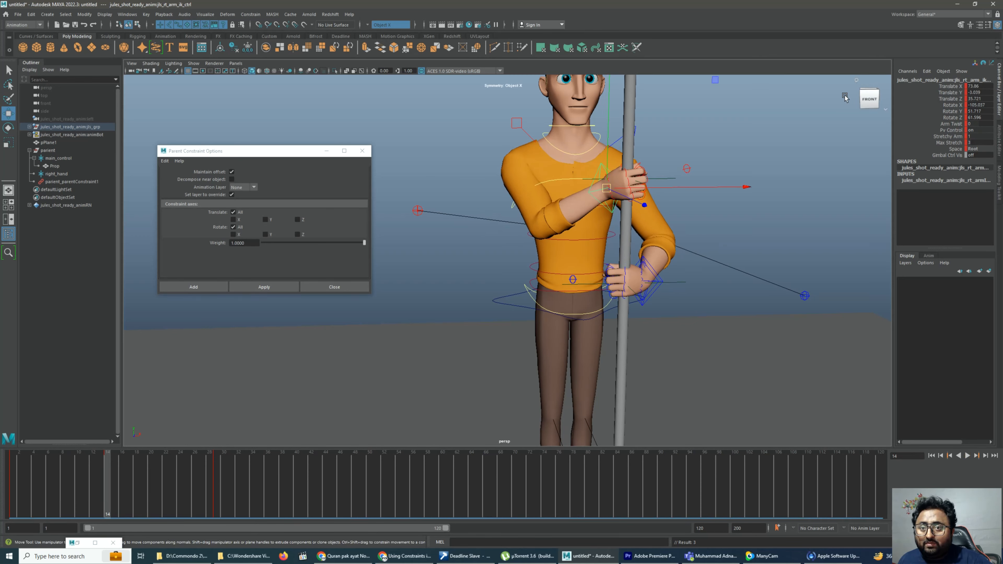
# Set the parient group's right-arm constraint weight to 1 at frame 15 and key it
pyautogui.click(115, 479)
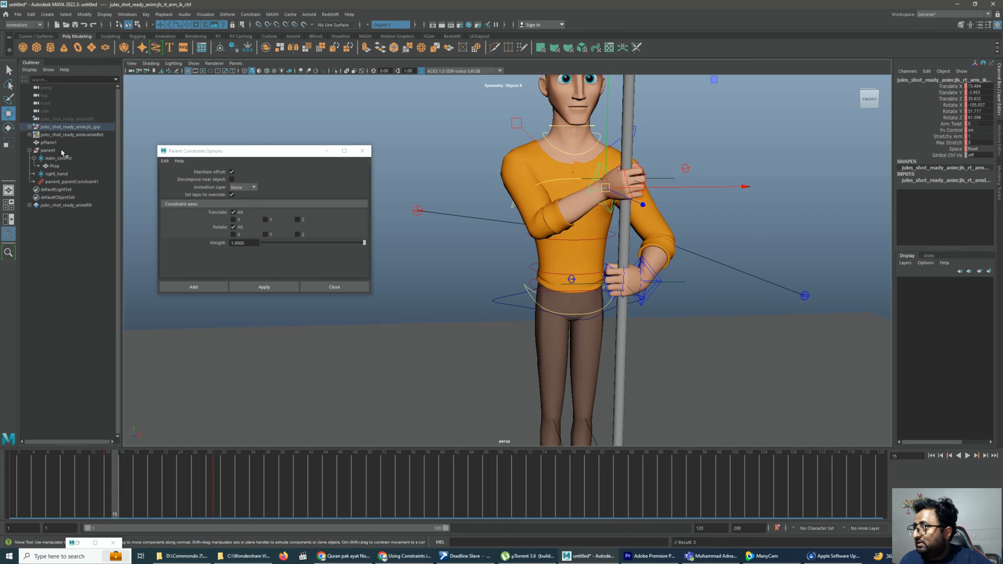
pyautogui.click(61, 182)
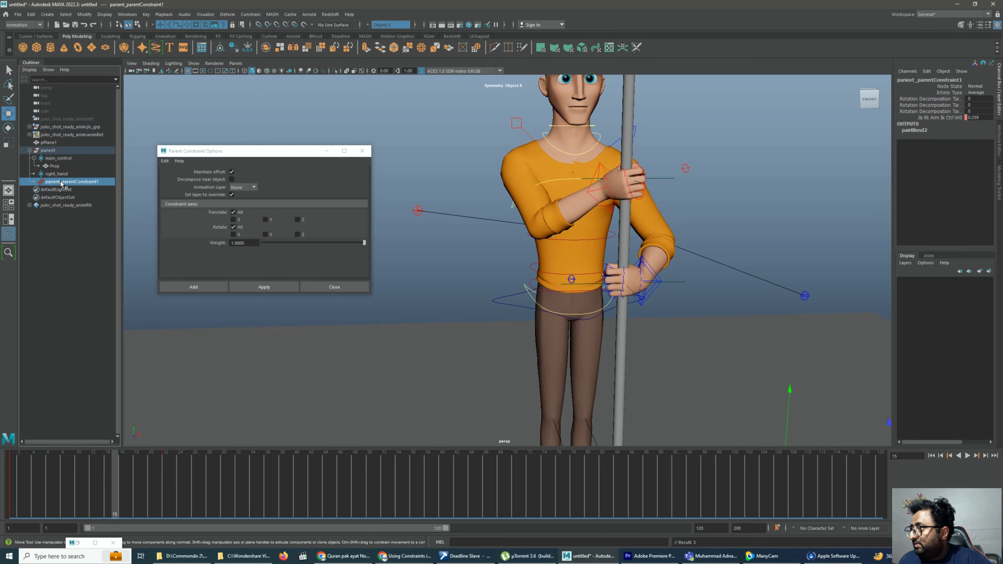
pyautogui.click(50, 151)
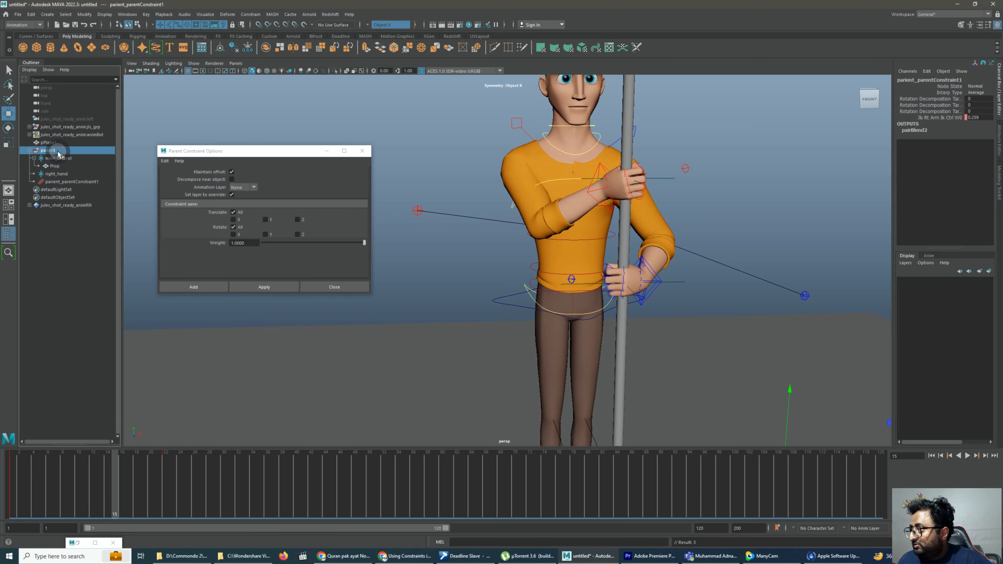
pyautogui.doubleClick(971, 199)
pyautogui.press('Return')
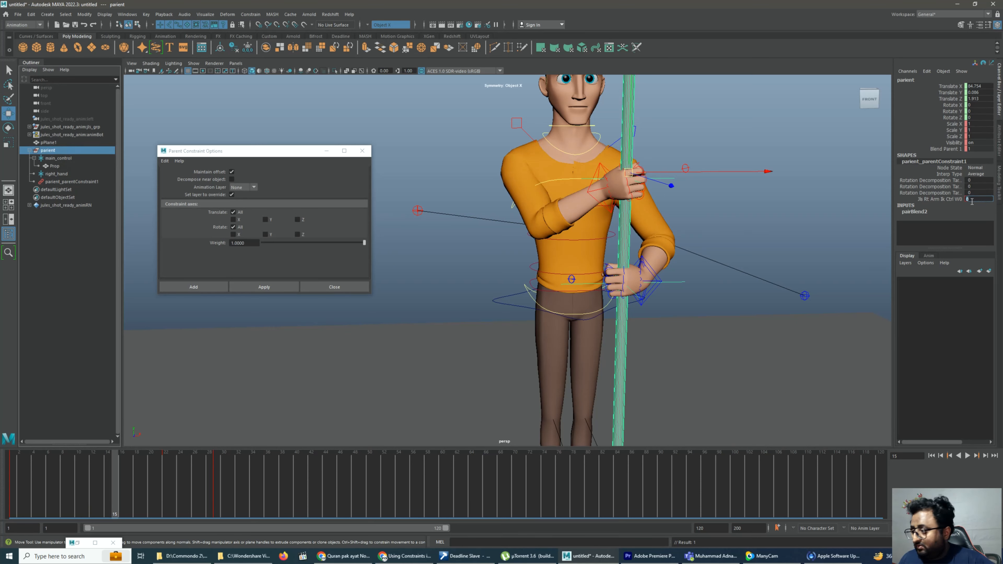
pyautogui.click(123, 497)
pyautogui.click(118, 498)
pyautogui.write('s')
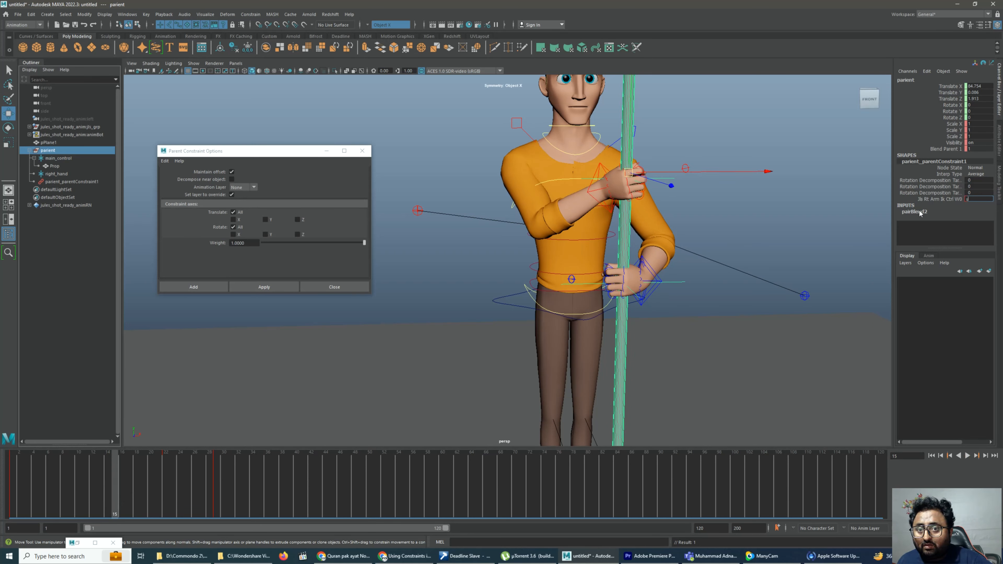
pyautogui.write('1')
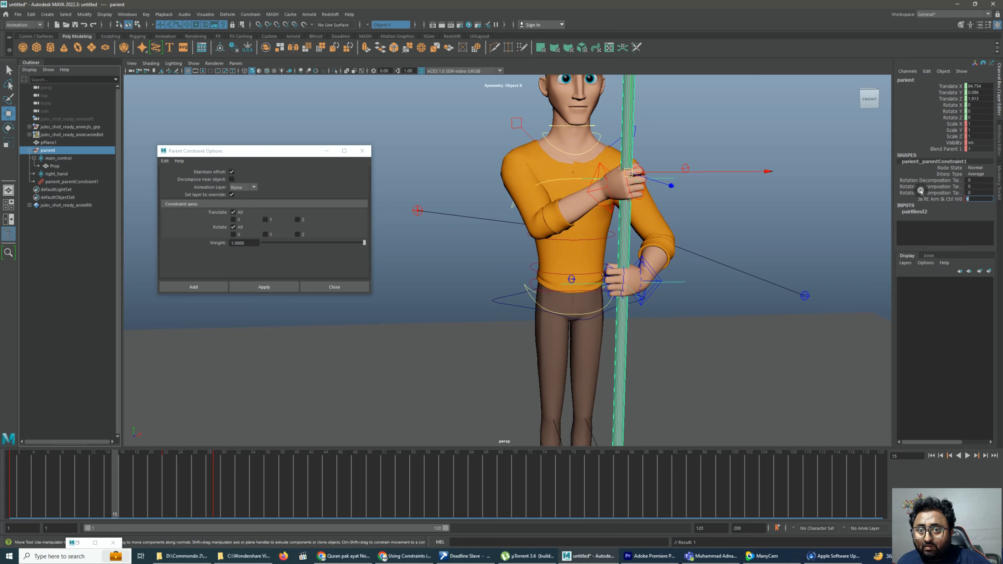
pyautogui.press('Return')
# Set the parient group's right-arm constraint weight to 0 at frame 16 and key it
pyautogui.click(122, 474)
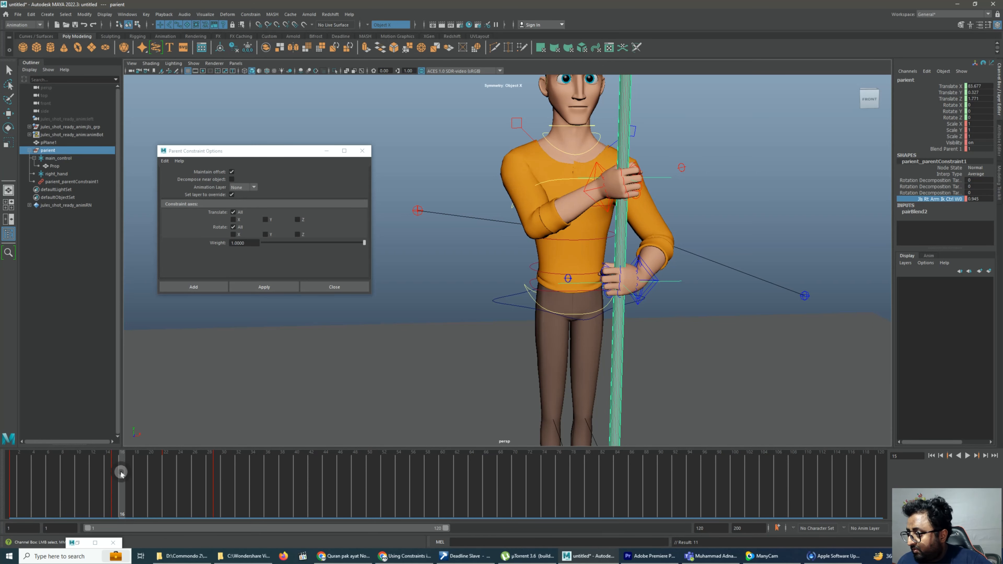
pyautogui.click(977, 193)
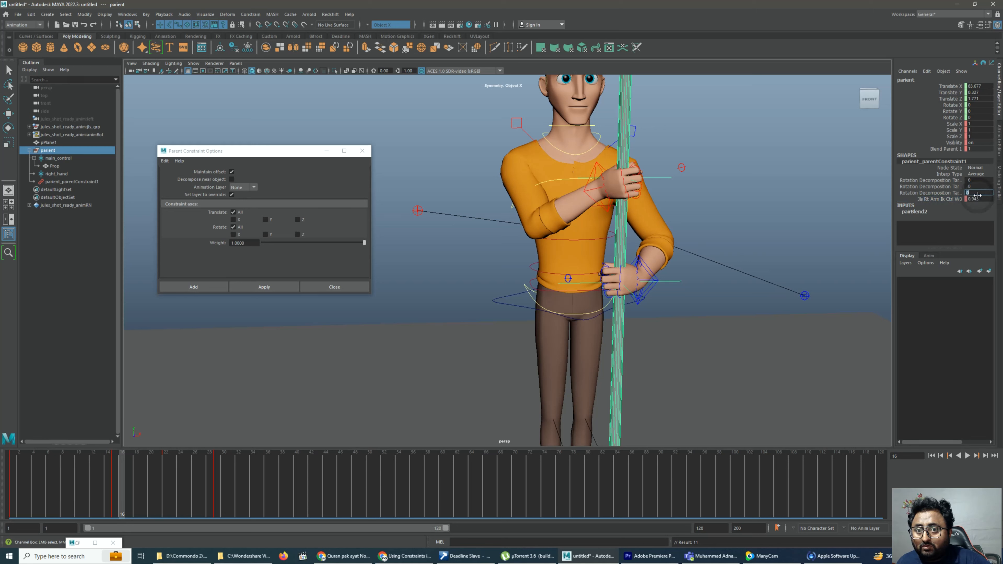
pyautogui.click(978, 199)
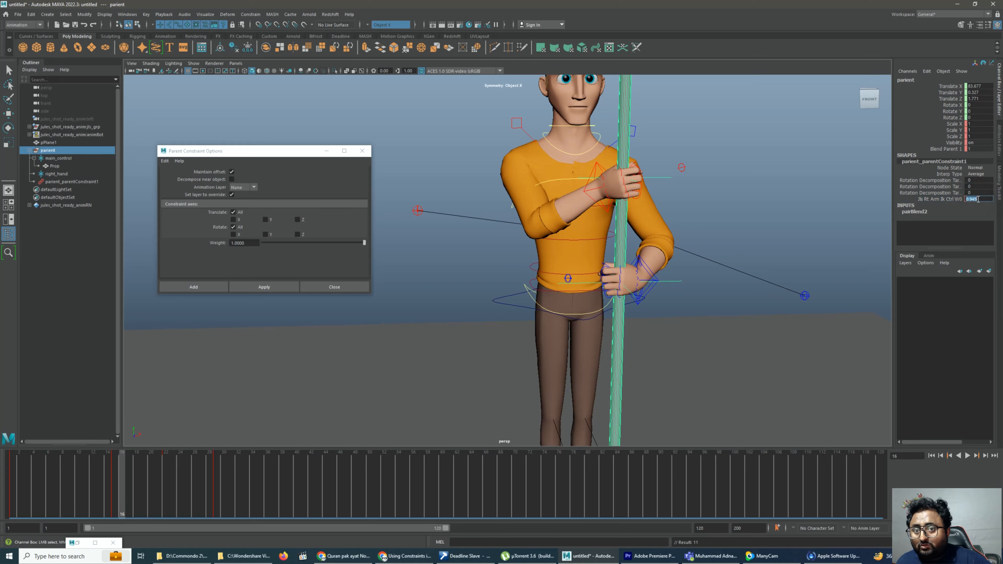
pyautogui.write('0')
pyautogui.click(947, 200)
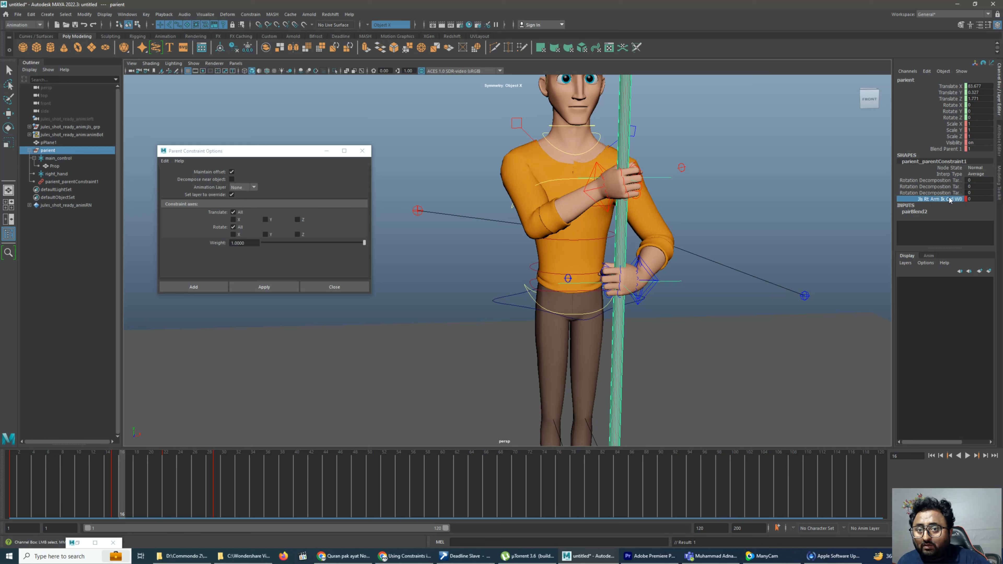
# Key the parient group with its right-arm constraint weight channel selected at frame 16 and play back the animation
pyautogui.click(938, 197)
pyautogui.click(946, 192)
pyautogui.click(940, 200)
pyautogui.press('s')
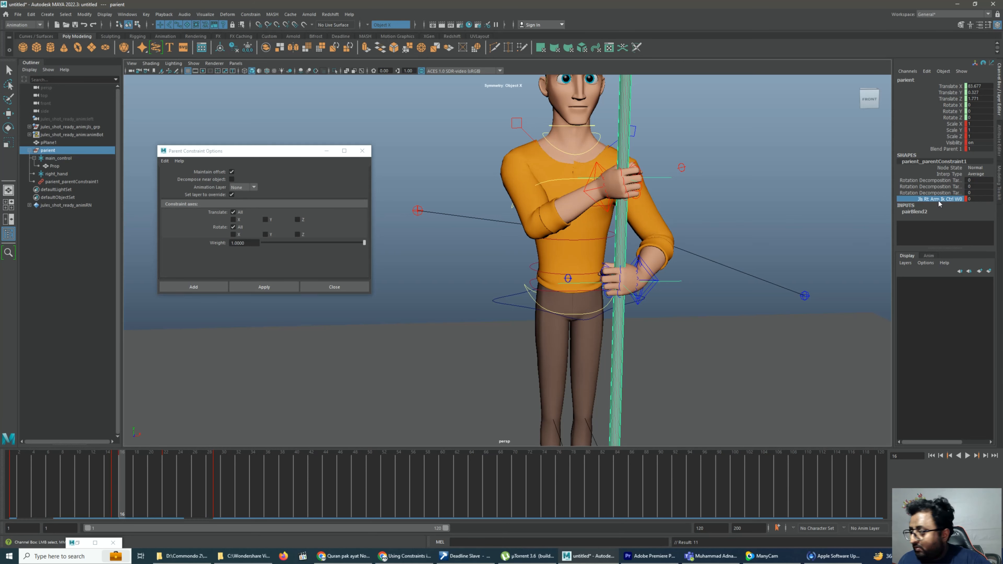
pyautogui.hotkey('alt', 'v')
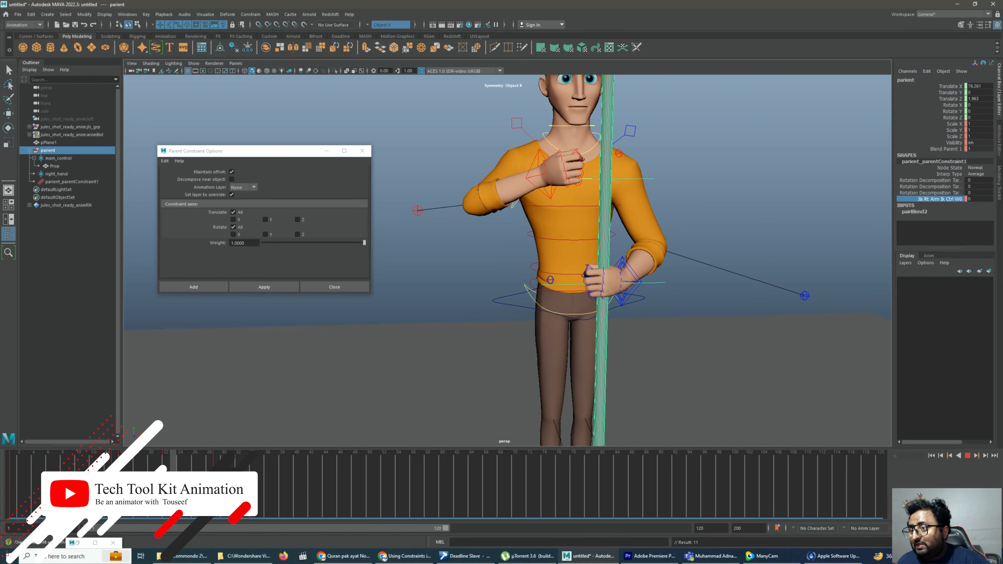
# Delete the parient group's leftover key on frame 29, scrub to frame 37 and clear the selection
pyautogui.keyDown('shift'); pyautogui.moveTo(173, 474); pyautogui.dragTo(158, 475); pyautogui.keyUp('shift')
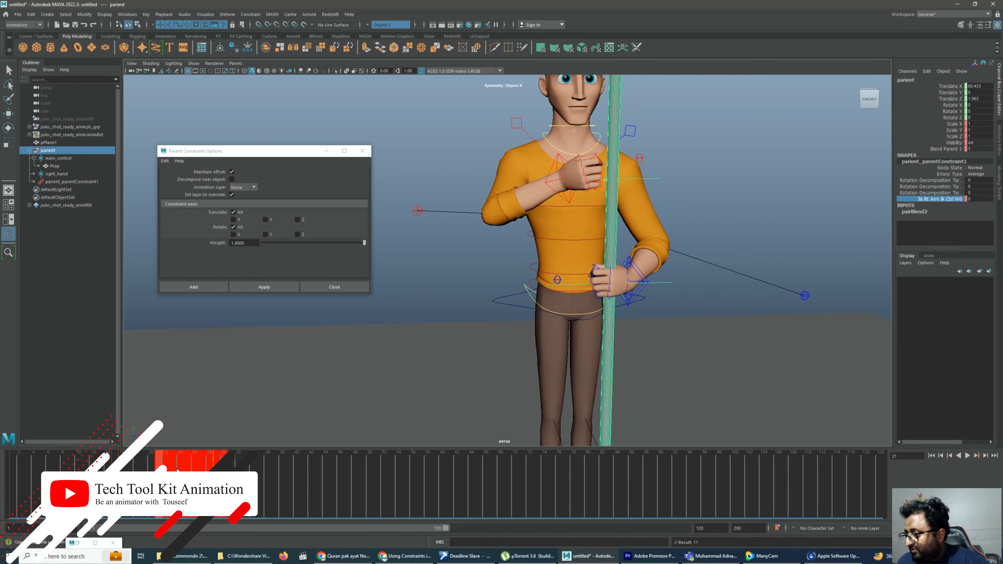
pyautogui.rightClick(177, 470)
pyautogui.moveTo(117, 463); pyautogui.dragTo(271, 528)
pyautogui.click(757, 150)
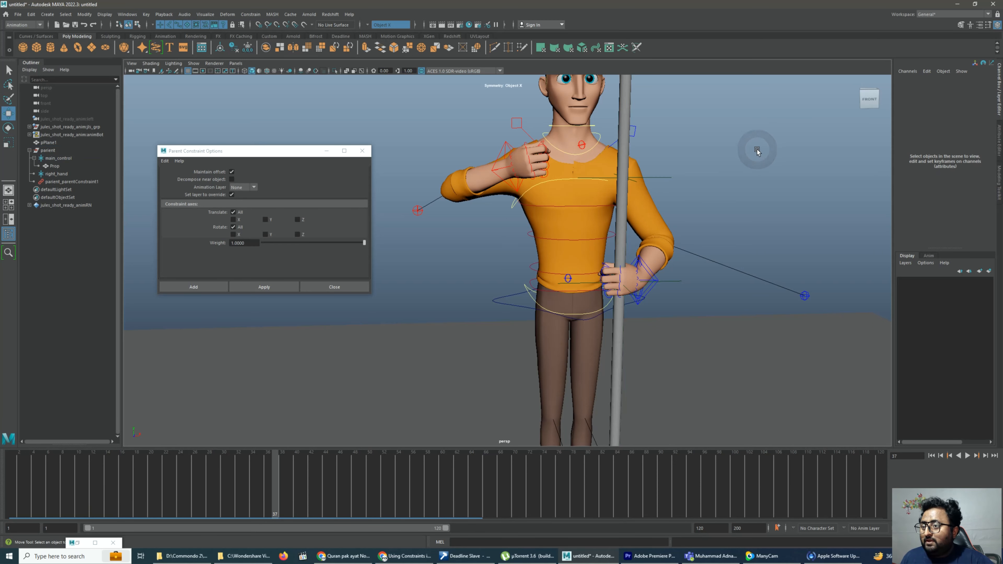
# Try moving the pole's control and the parient group at frame 37, undoing each trial move
pyautogui.click(662, 177)
pyautogui.moveTo(639, 179); pyautogui.dragTo(628, 179)
pyautogui.hotkey('ctrl', 'z')
pyautogui.click(47, 150)
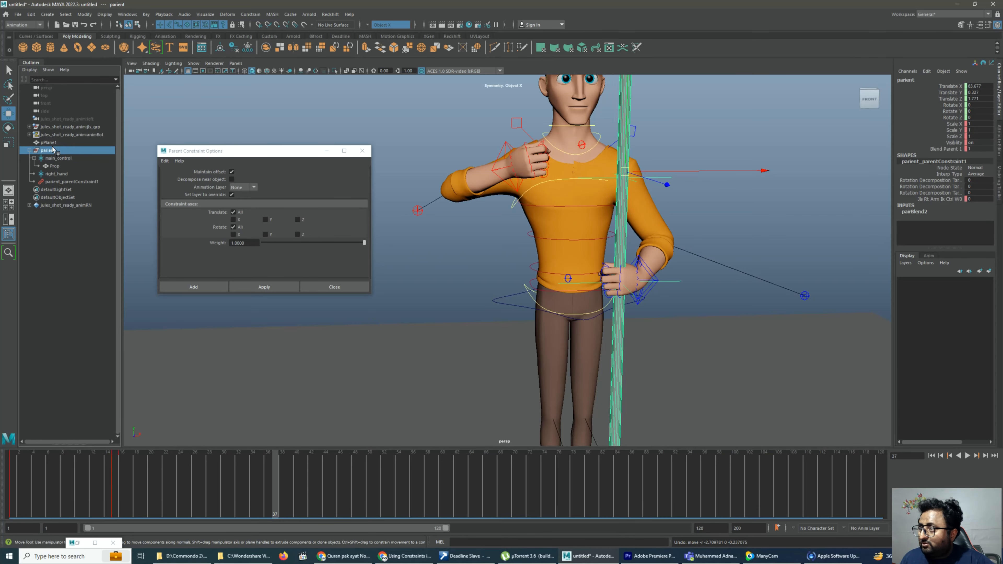
pyautogui.moveTo(624, 171); pyautogui.dragTo(621, 150)
pyautogui.hotkey('shift', 'w')
pyautogui.hotkey('ctrl', 'z')
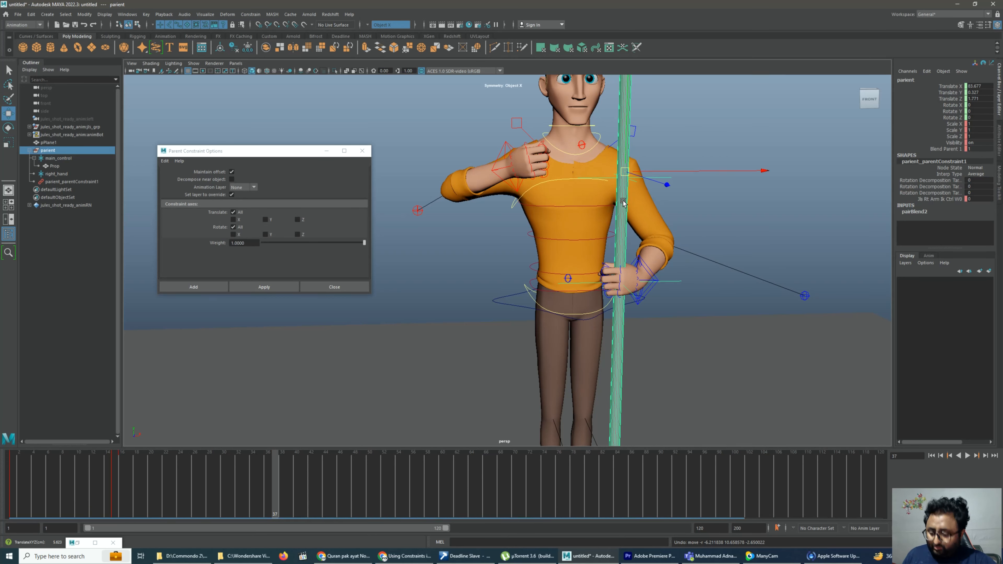
pyautogui.moveTo(632, 175); pyautogui.dragTo(583, 165)
pyautogui.hotkey('ctrl', 'z')
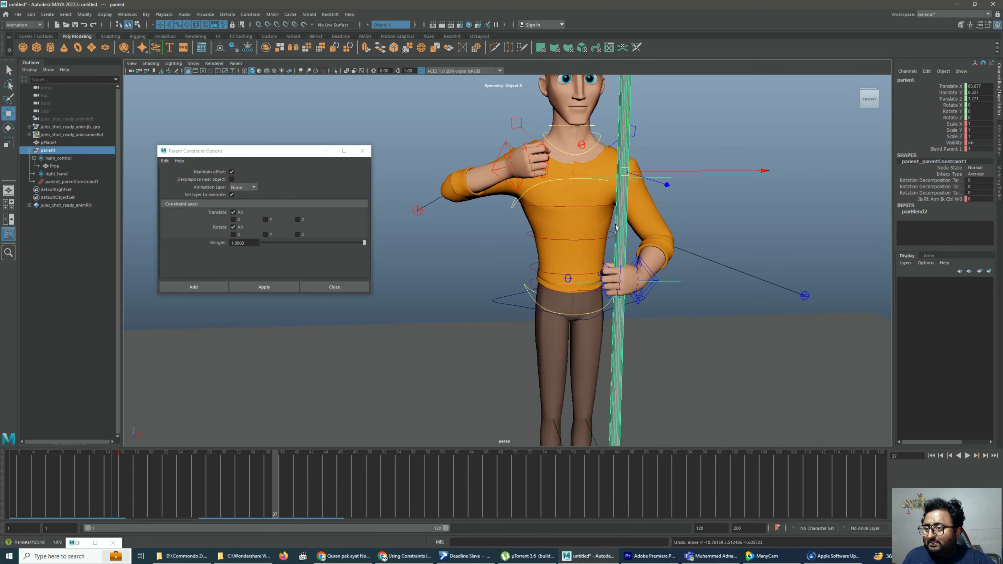
# Raise the left arm's IK gimbal control along the pole to Translate Z about 18 at frame 37 and play back the motion
pyautogui.click(644, 270)
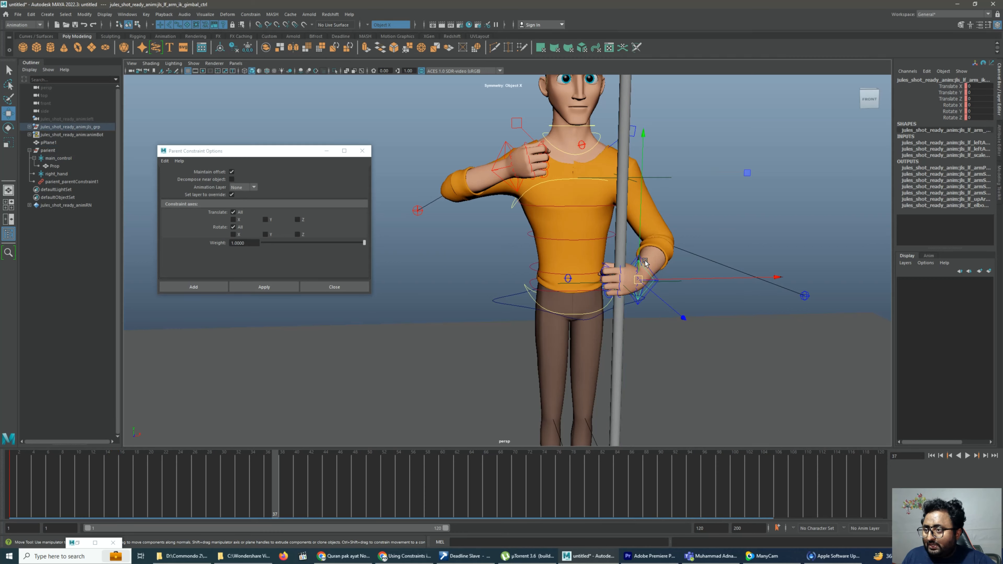
pyautogui.moveTo(640, 246); pyautogui.dragTo(610, 188)
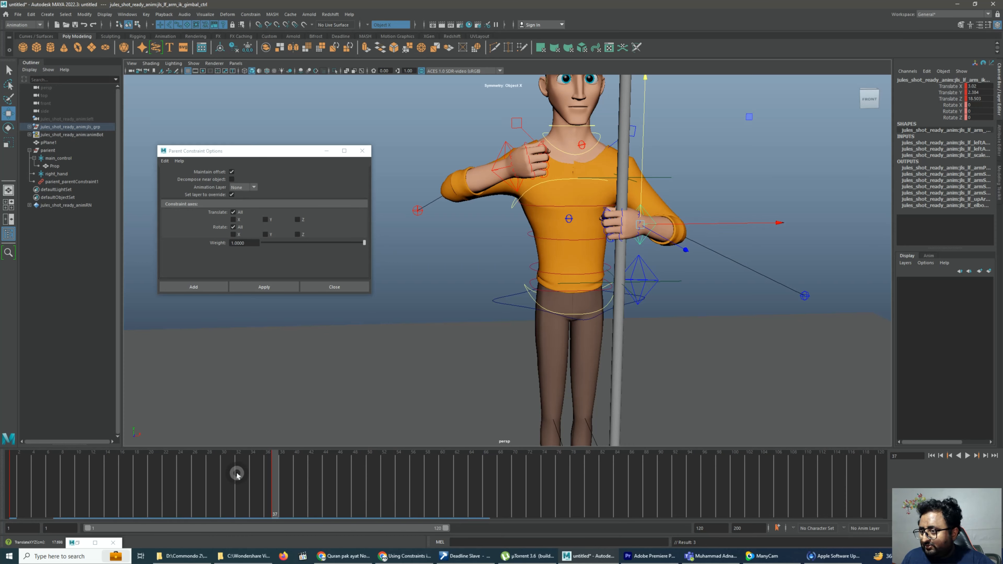
pyautogui.hotkey('alt', 'v')
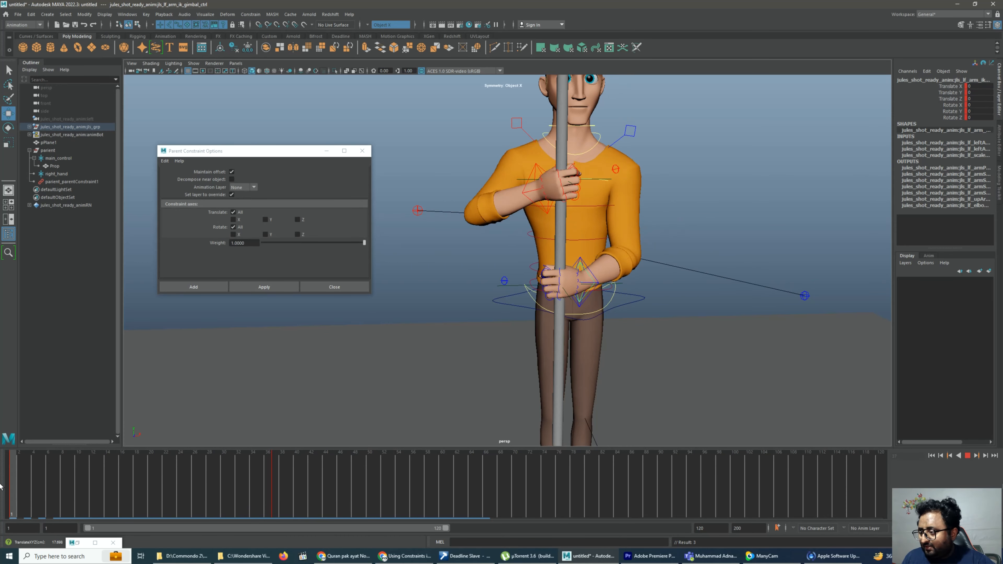
pyautogui.hotkey('alt', 'v')
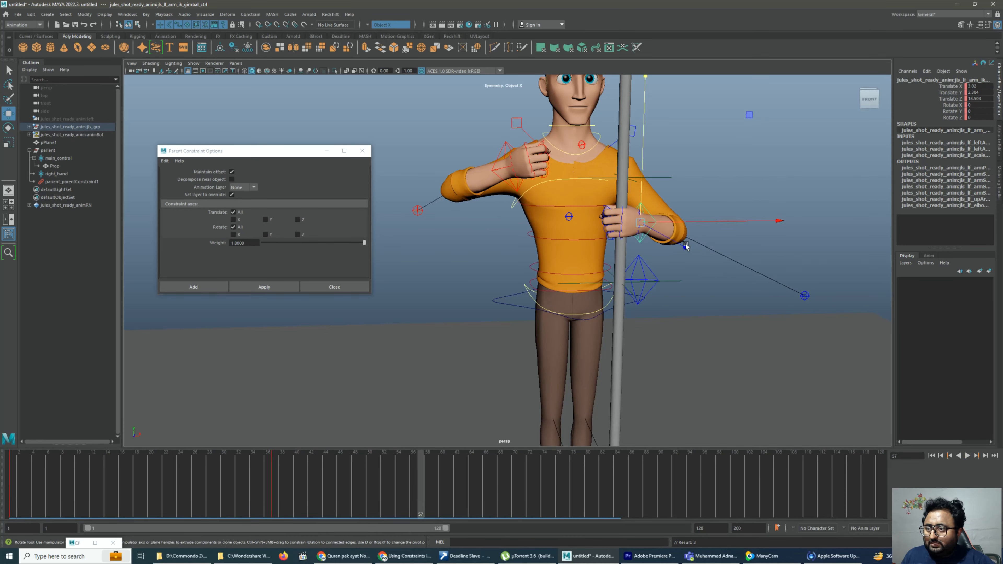
# Try rotating the left arm's IK gimbal control at frame 57, and undo the rotation
pyautogui.press('e')
pyautogui.moveTo(580, 95); pyautogui.dragTo(530, 169)
pyautogui.hotkey('ctrl', 'z')
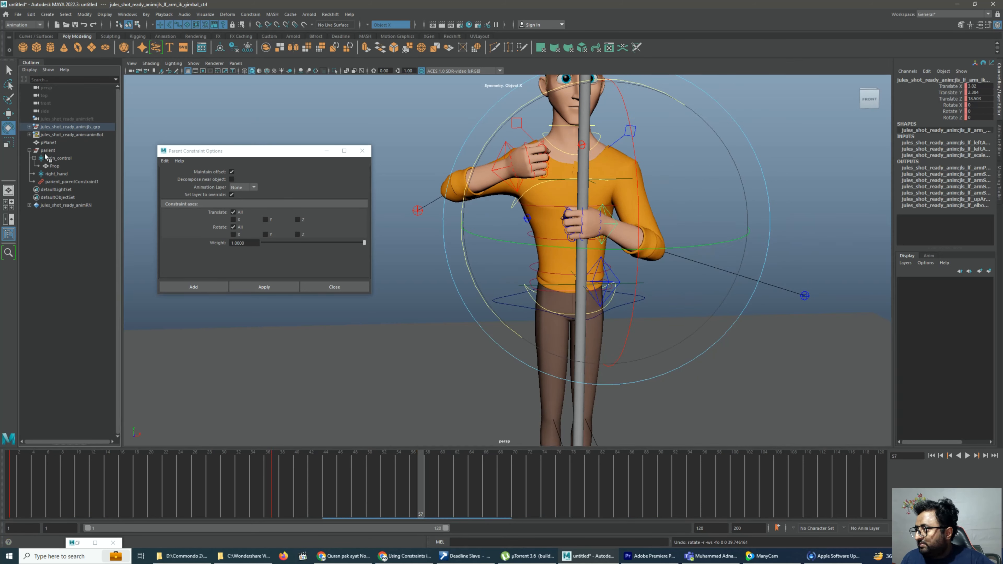
# Move the parient group's pivot down the pole to the left hand's height
pyautogui.click(48, 150)
pyautogui.scroll(-2, 626, 166)
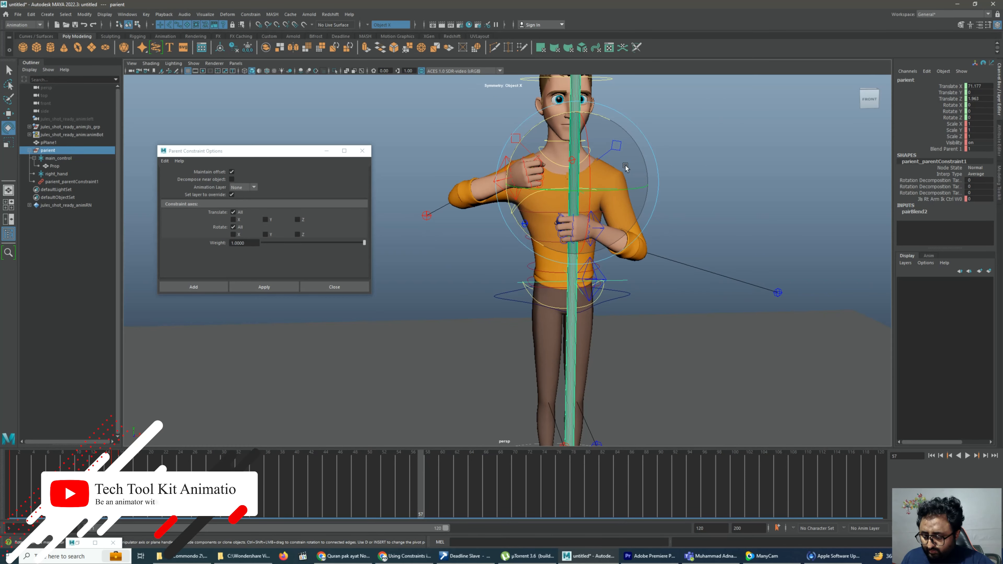
pyautogui.press('w')
pyautogui.scroll(2, 621, 166)
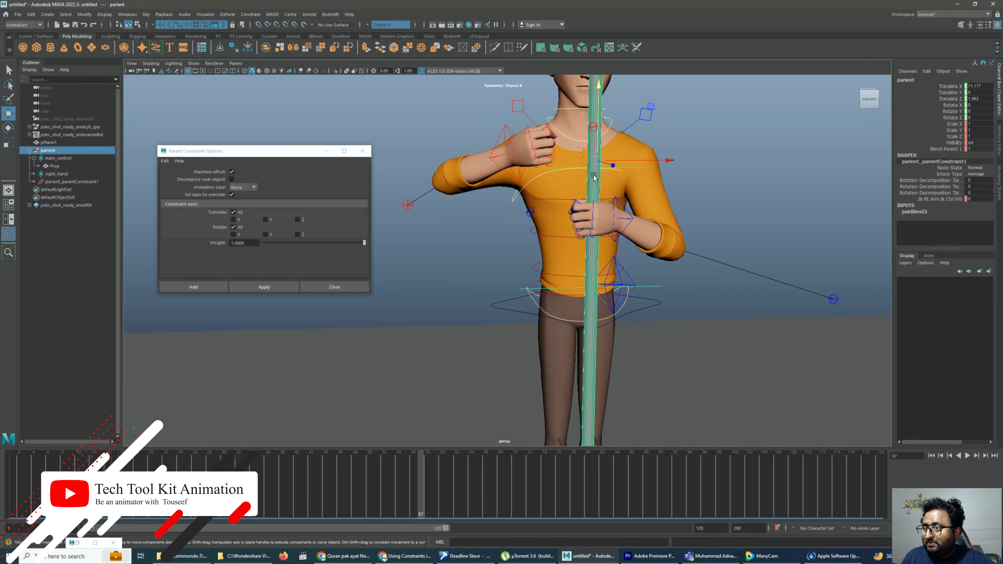
pyautogui.press('d')
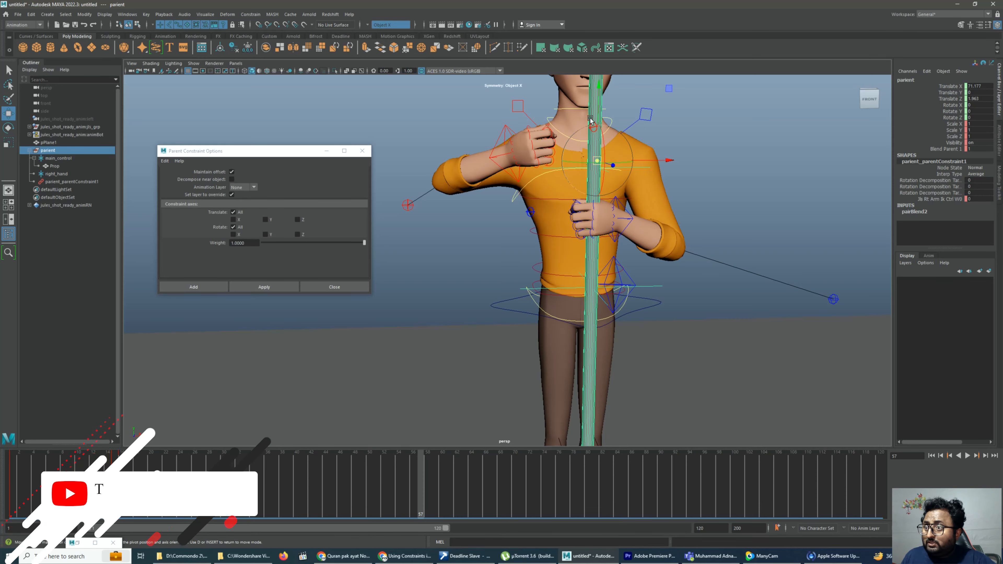
pyautogui.moveTo(603, 98); pyautogui.dragTo(603, 112)
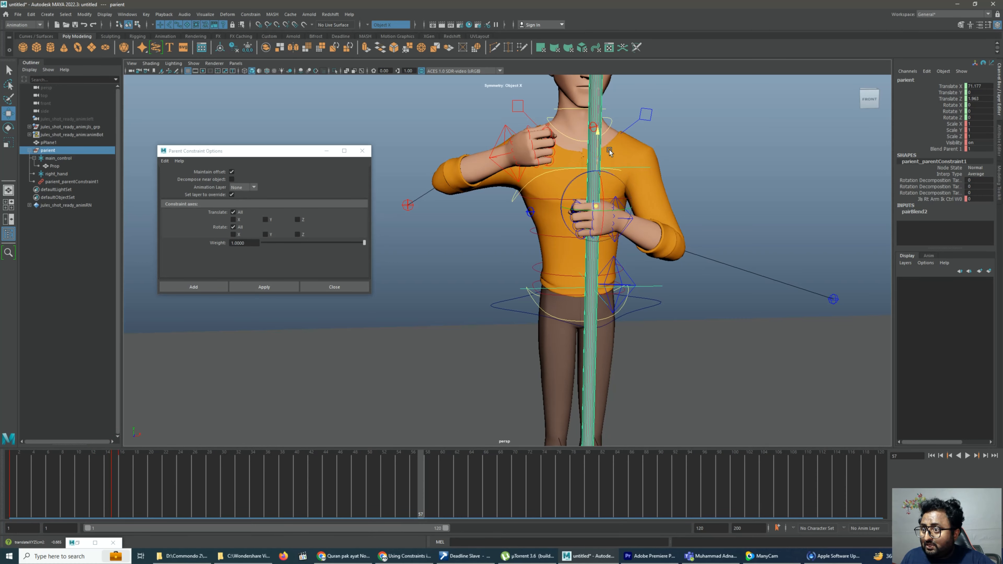
# Rotate the parient group to about -60.5 in Z so the pole tilts diagonally across the body
pyautogui.press('e')
pyautogui.moveTo(559, 168); pyautogui.dragTo(756, 201)
pyautogui.click(756, 201)
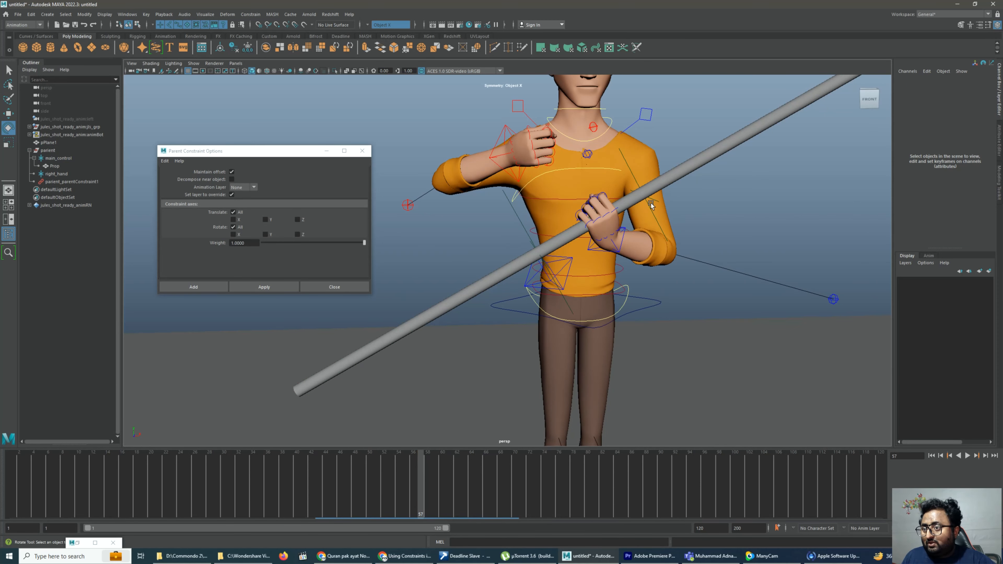
# Slide the pole's main_control along its own length to Translate Y about -64
pyautogui.click(650, 201)
pyautogui.scroll(-4, 640, 204)
pyautogui.press('w')
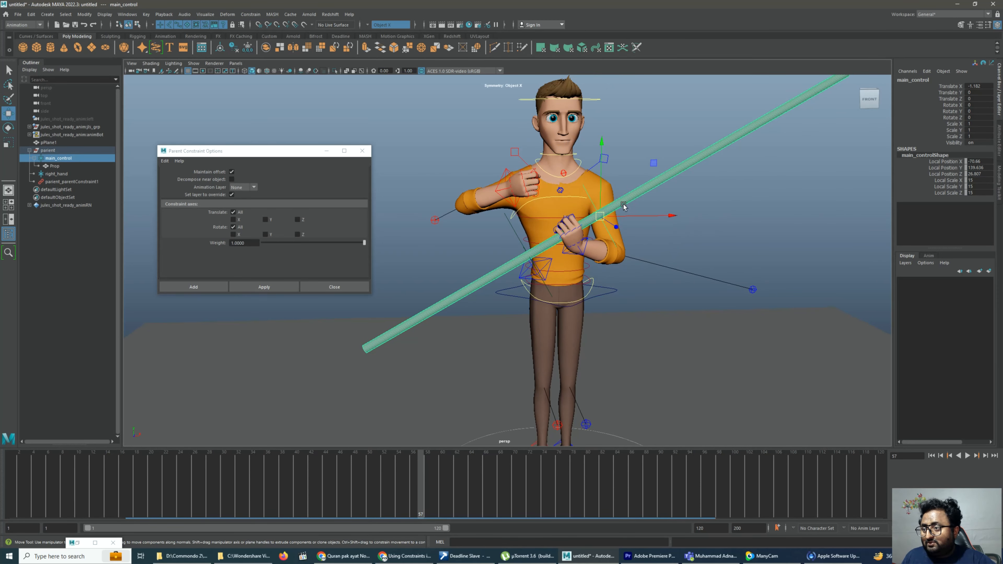
pyautogui.moveTo(621, 205); pyautogui.dragTo(589, 194)
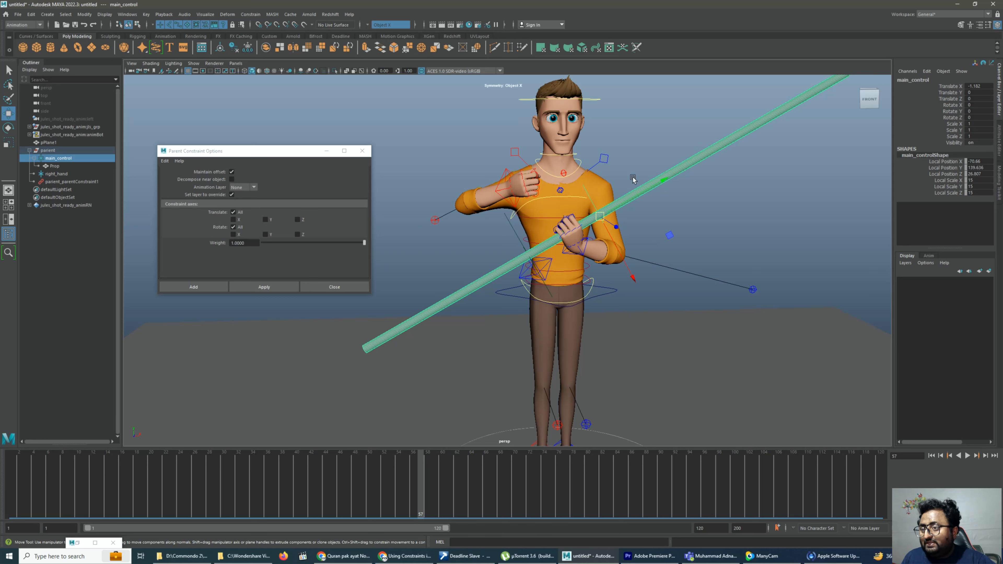
pyautogui.moveTo(658, 182); pyautogui.dragTo(751, 169)
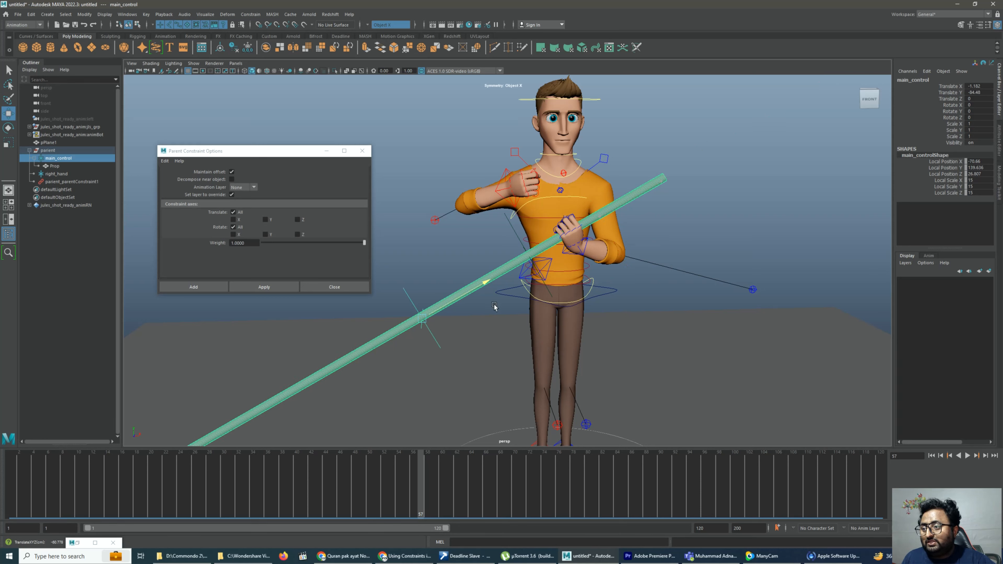
pyautogui.click(752, 169)
# Try rotating the left hand's gimbal control on the tilted pole, and undo the rotation
pyautogui.click(583, 246)
pyautogui.press('e')
pyautogui.moveTo(538, 190); pyautogui.dragTo(512, 324)
pyautogui.hotkey('ctrl', 'z')
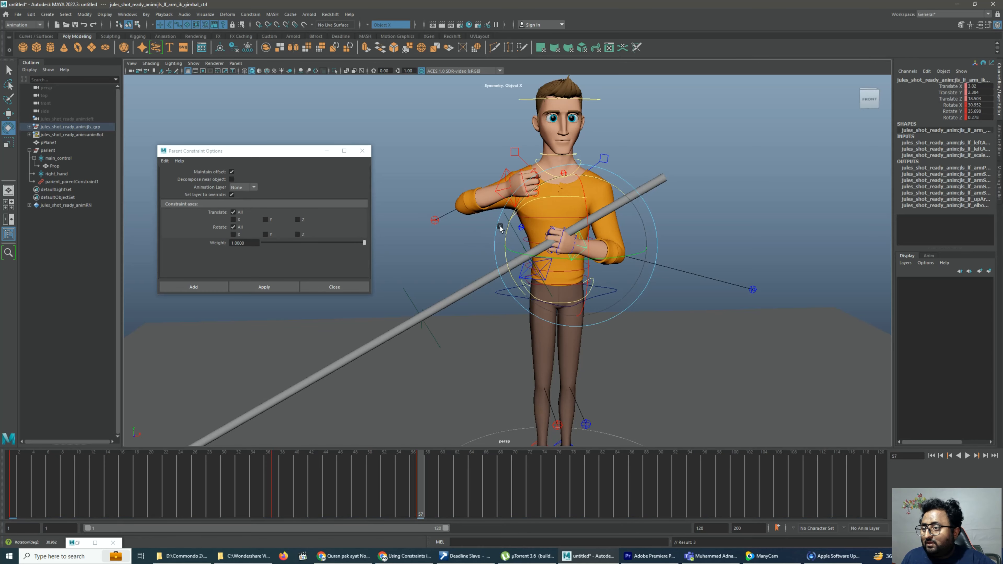
# Rotate the parient group slightly further to about -63.8 in Z
pyautogui.click(48, 150)
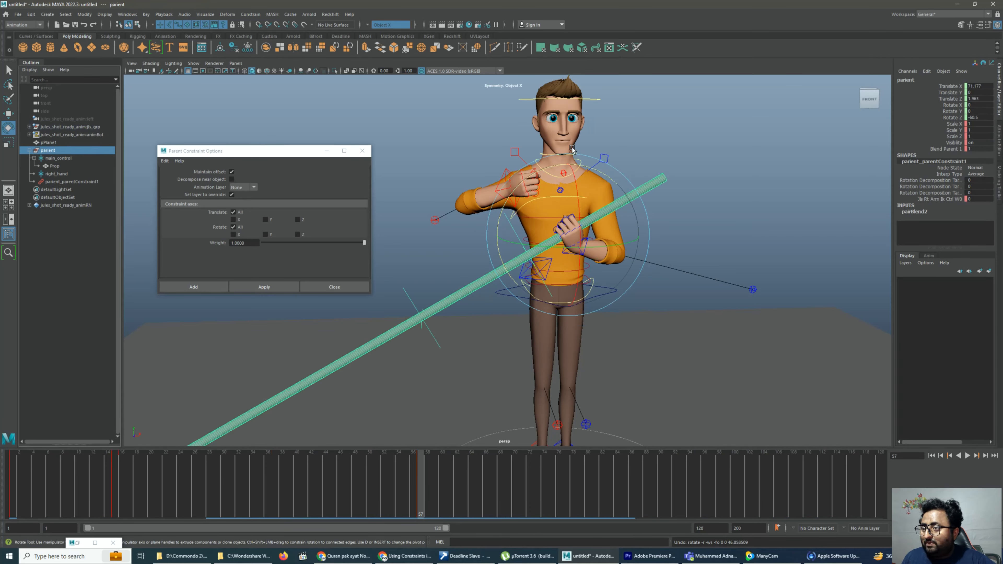
pyautogui.moveTo(593, 170); pyautogui.dragTo(613, 135)
pyautogui.click(652, 225)
# Slide the left arm's IK gimbal control toward the pole's upper end, to Translate Y about 10.3 and Z about 52.7
pyautogui.click(585, 240)
pyautogui.press('w')
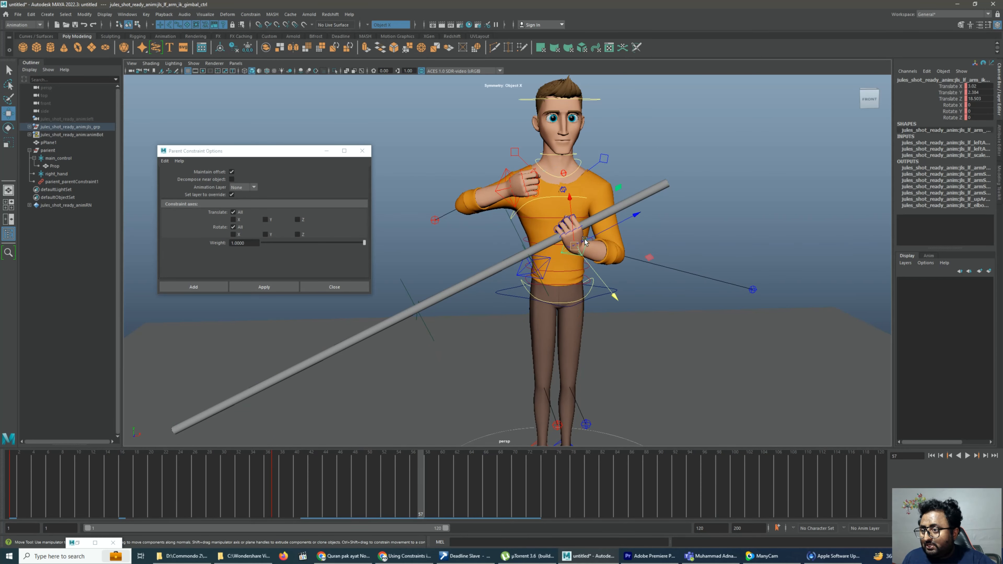
pyautogui.moveTo(569, 248); pyautogui.dragTo(567, 250)
pyautogui.hotkey('ctrl', 'z')
pyautogui.moveTo(636, 216); pyautogui.dragTo(716, 203)
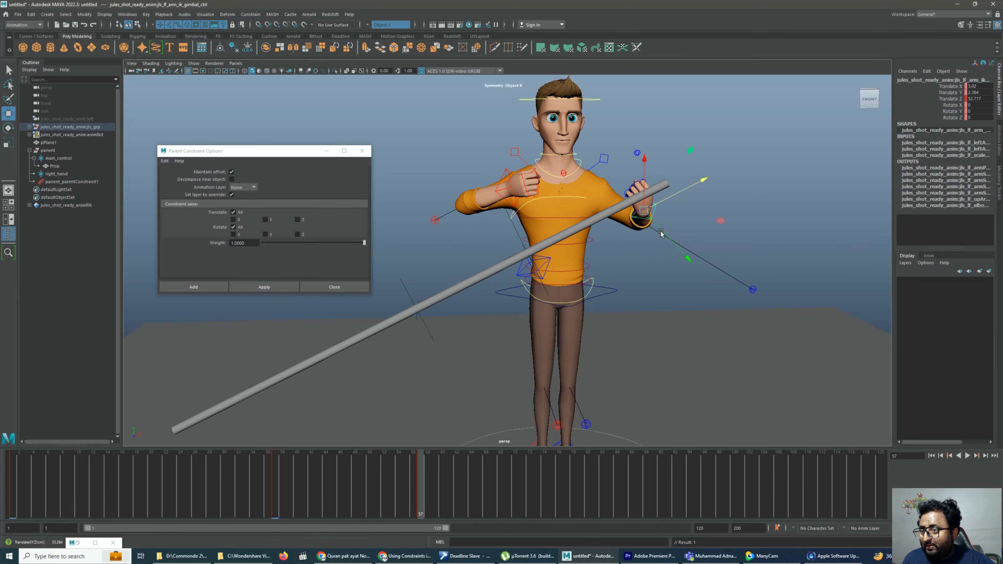
pyautogui.keyDown('alt'); pyautogui.moveTo(603, 257); pyautogui.dragTo(675, 202); pyautogui.keyUp('alt')
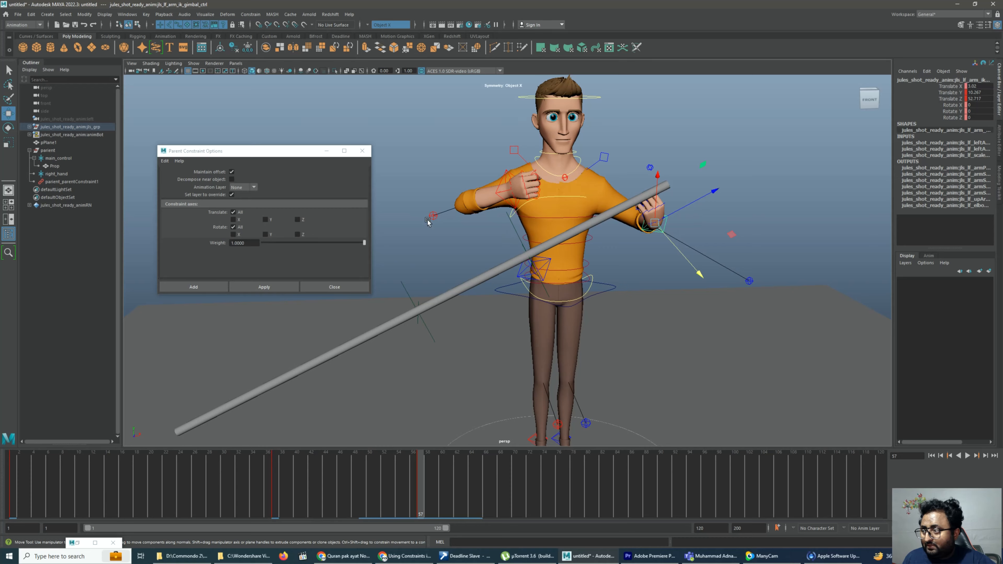
# Rotate the parient group to about -21.9 in Z, bringing the pole closer to upright
pyautogui.click(59, 150)
pyautogui.press('e')
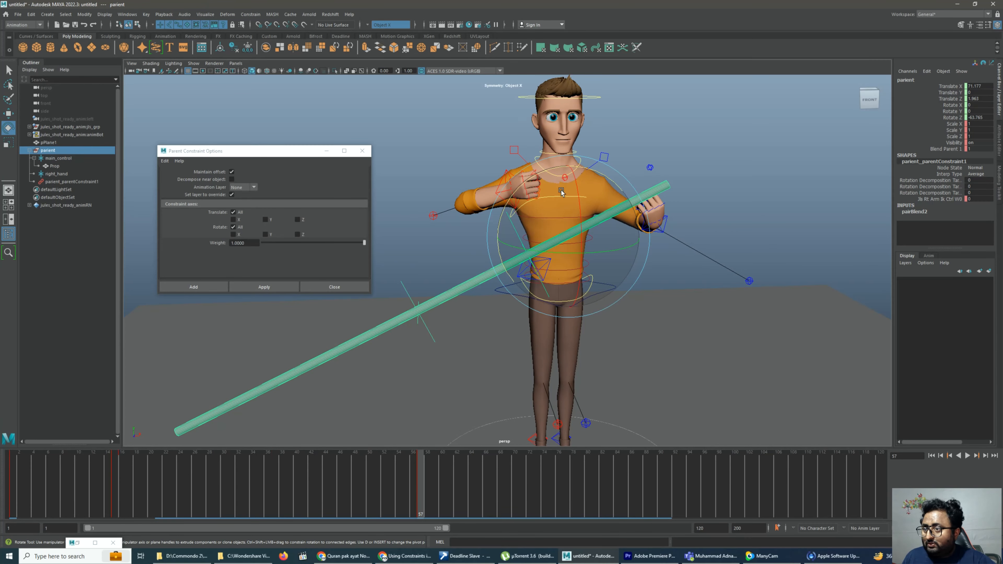
pyautogui.moveTo(532, 179); pyautogui.dragTo(432, 192)
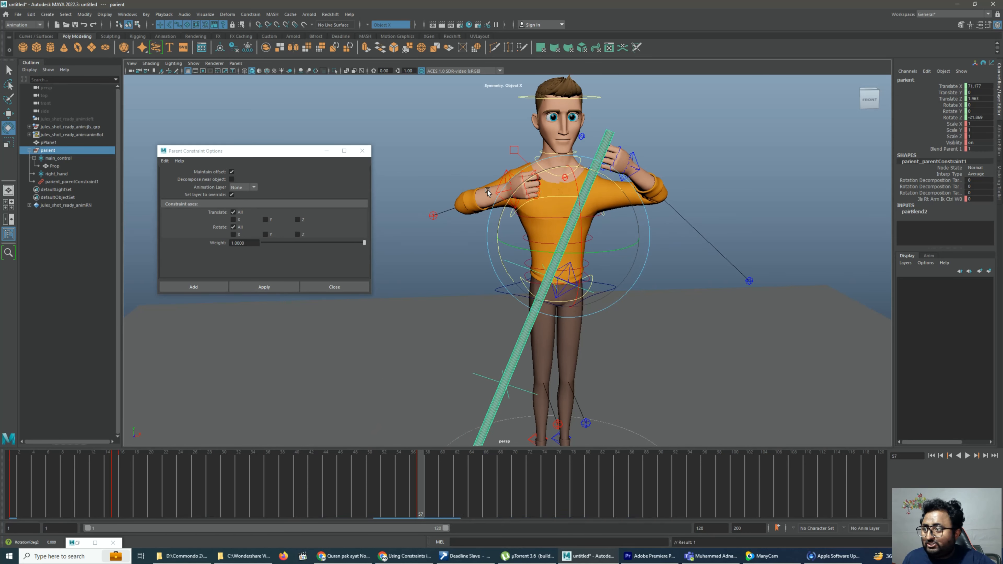
# Set the parient group's right-arm constraint weight to 1 at frame 57 and clear the selection
pyautogui.doubleClick(979, 199)
pyautogui.write('1')
pyautogui.press('Return')
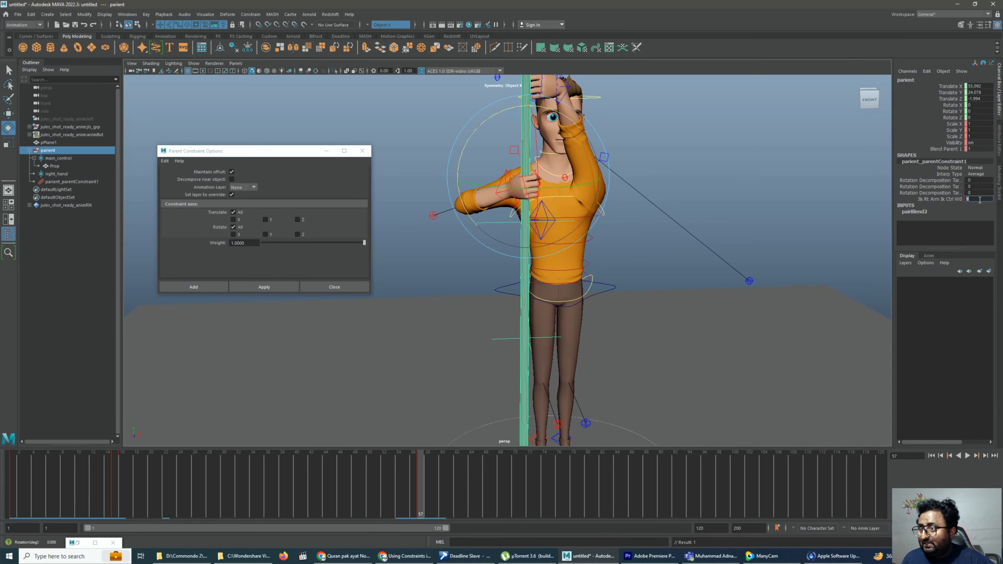
pyautogui.click(530, 211)
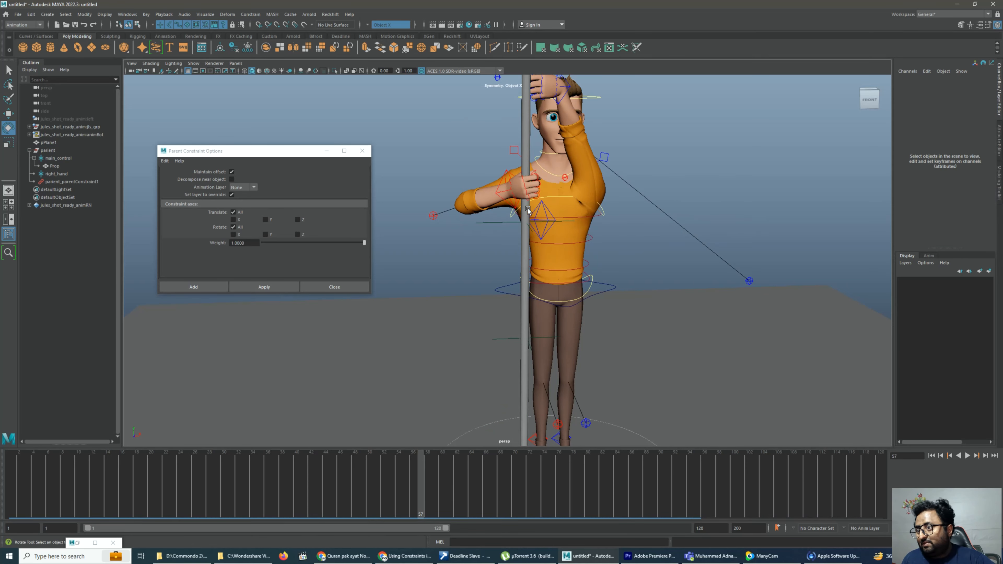
# Try lowering the right arm's IK control to waist height with the pole attached, and undo the move
pyautogui.click(498, 191)
pyautogui.press('w')
pyautogui.moveTo(498, 190); pyautogui.dragTo(537, 268)
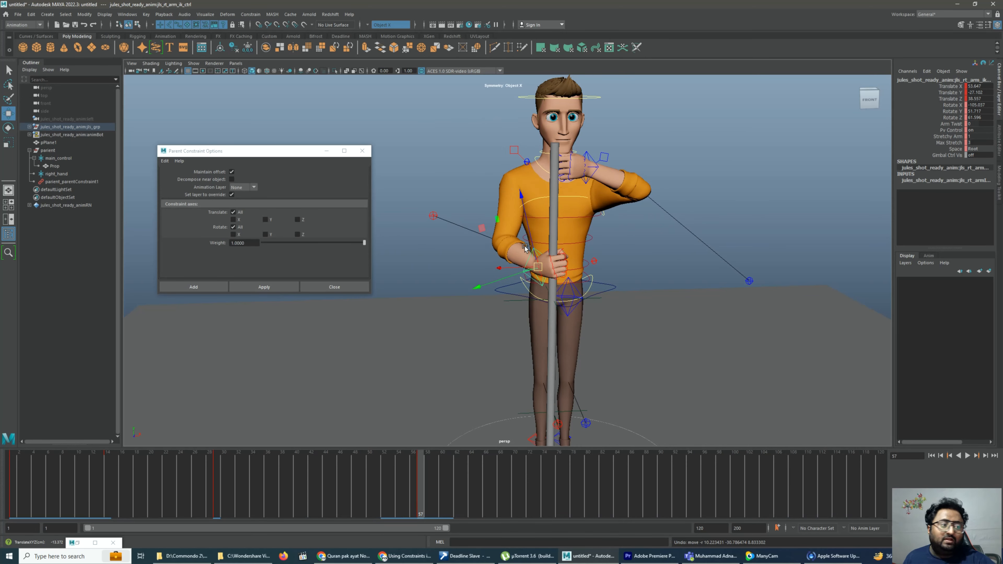
pyautogui.hotkey('ctrl', 'z')
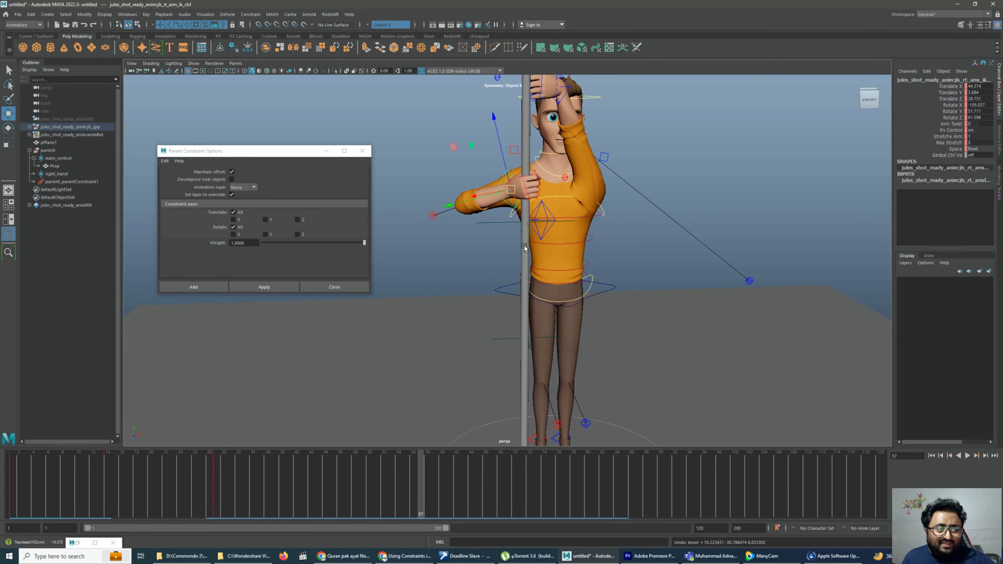